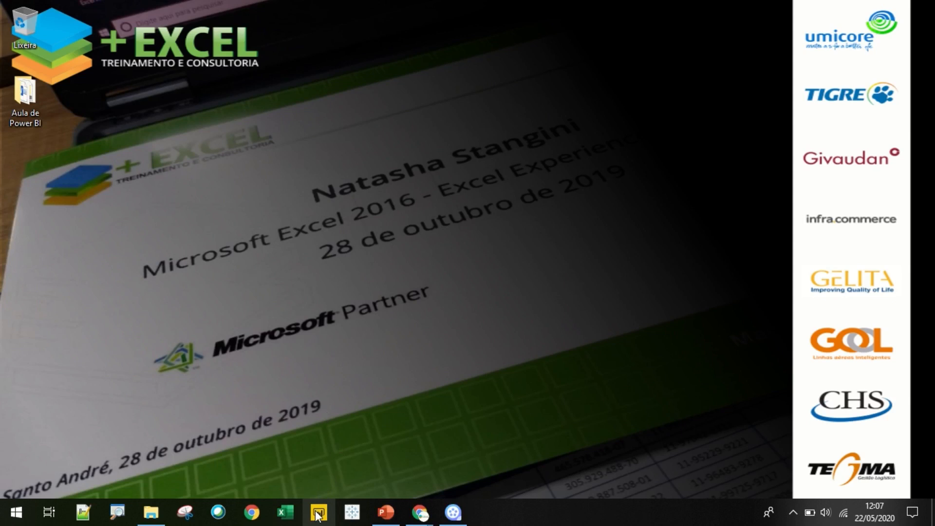
Step: Search the computer's applications for "powe" and launch Power BI Desktop
{"action": "left_click", "coordinate": [318, 514]}
{"action": "left_click", "coordinate": [26, 502]}
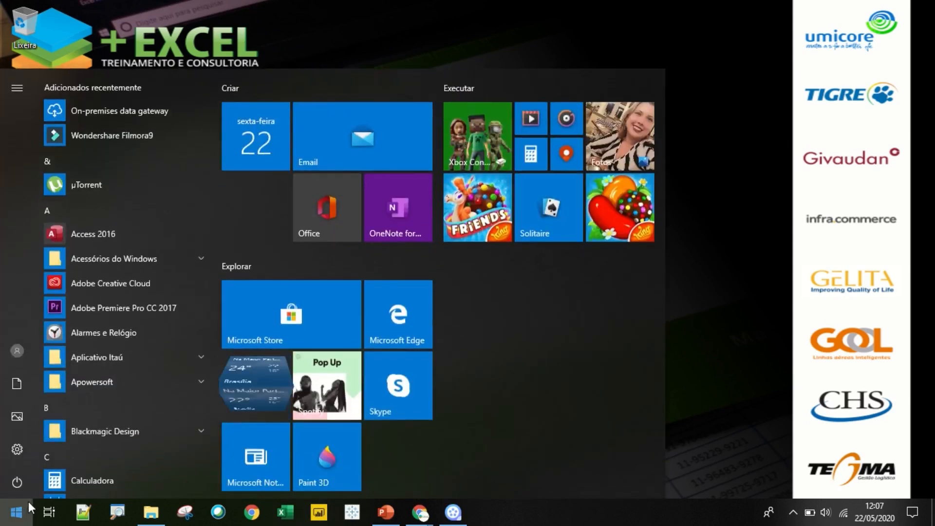
{"action": "type", "text": "pow"}
{"action": "key", "text": "BackSpace"}
{"action": "type", "text": "w"}
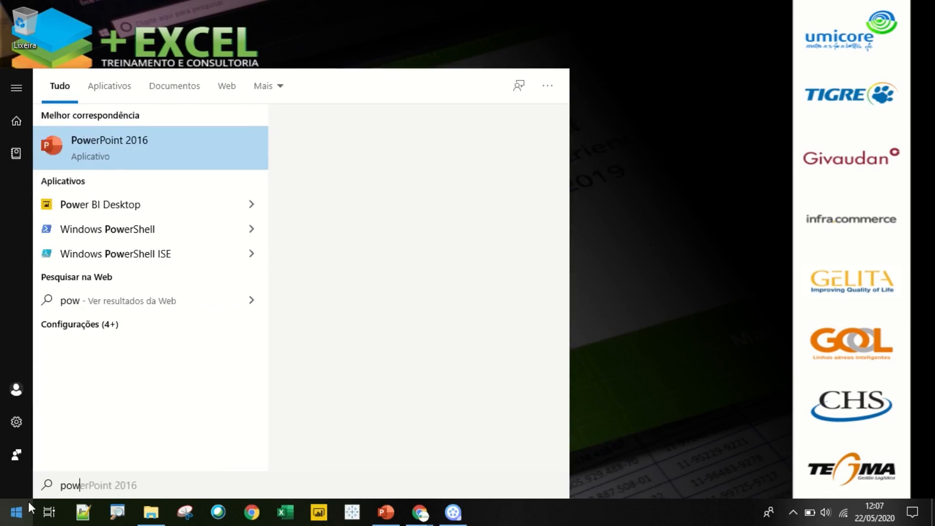
{"action": "type", "text": "e"}
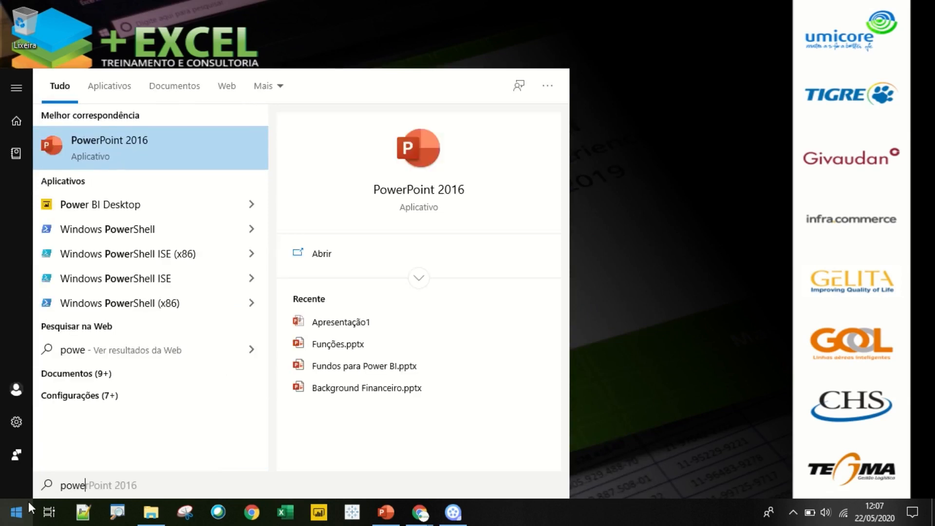
{"action": "left_click", "coordinate": [104, 206]}
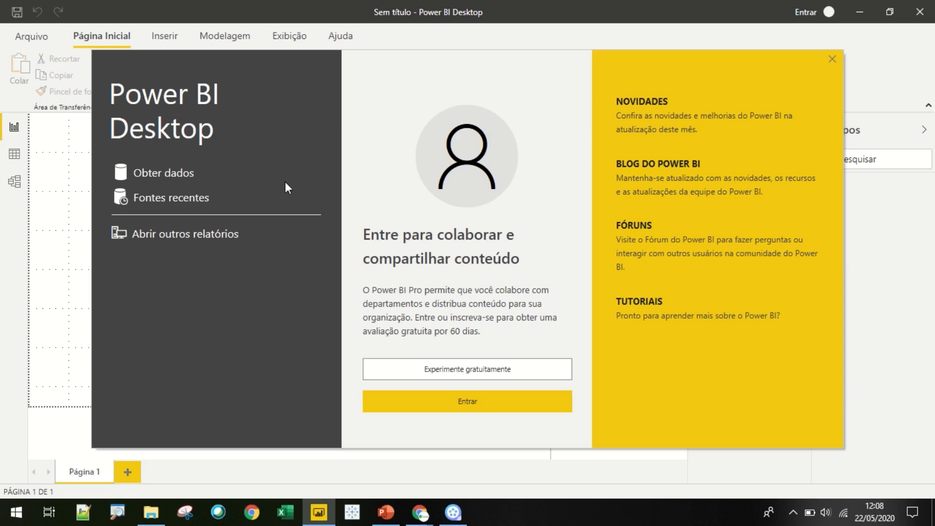
{"action": "key", "text": "super"}
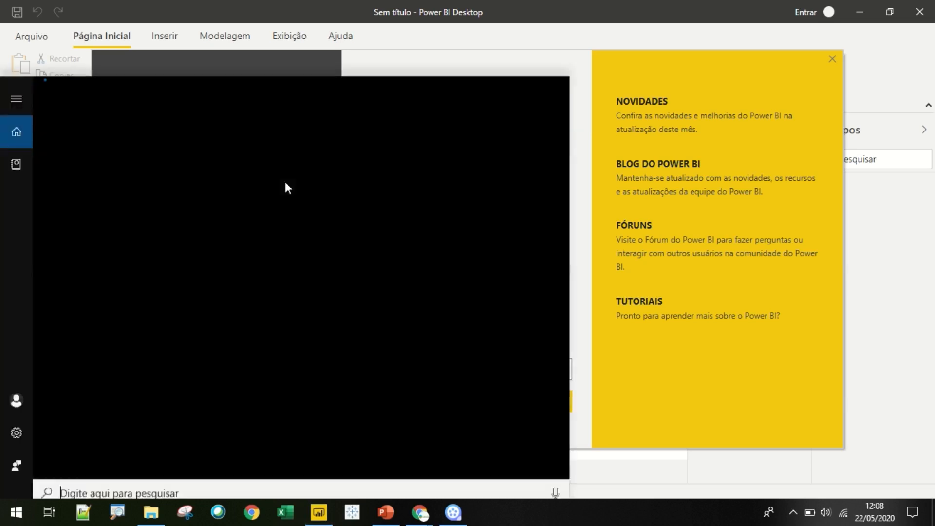
{"action": "key", "text": "super"}
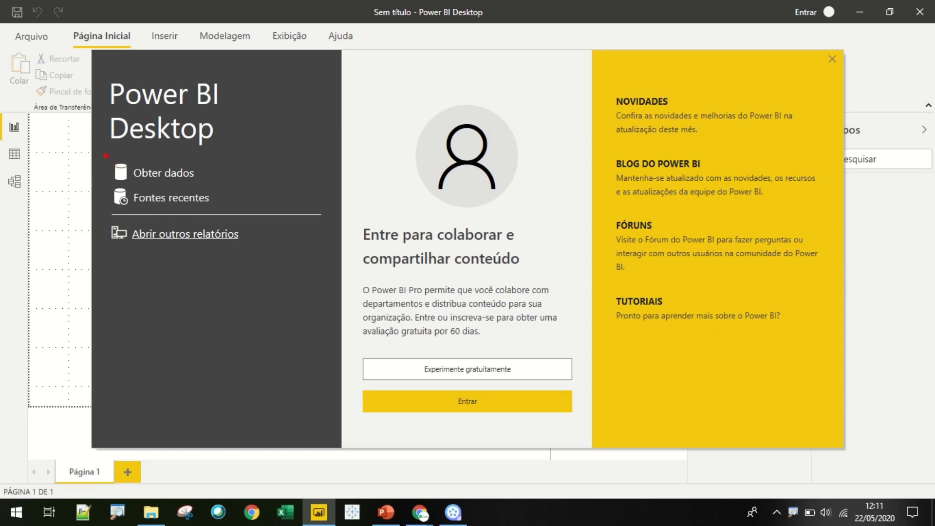
{"action": "left_click_drag", "start_coordinate": [204, 171], "coordinate": [242, 158]}
{"action": "left_click_drag", "start_coordinate": [222, 199], "coordinate": [258, 198]}
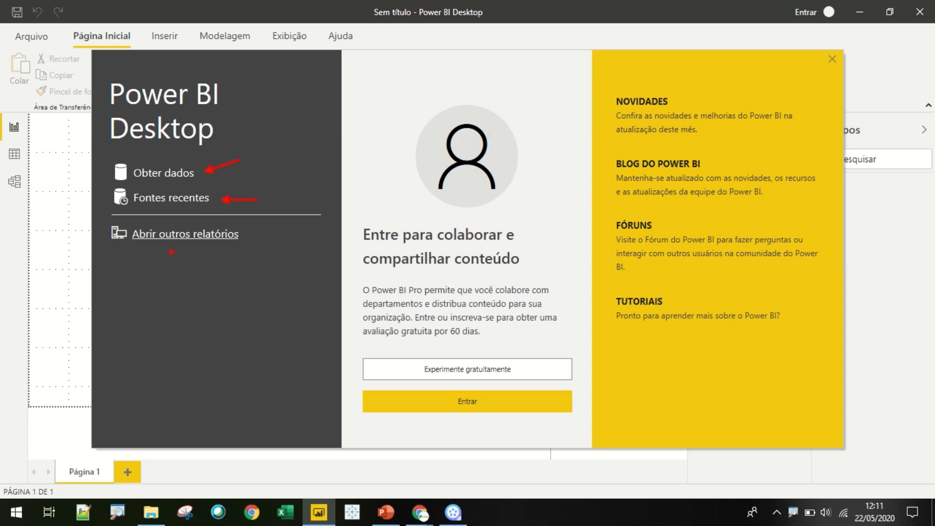
{"action": "left_click_drag", "start_coordinate": [175, 248], "coordinate": [195, 271]}
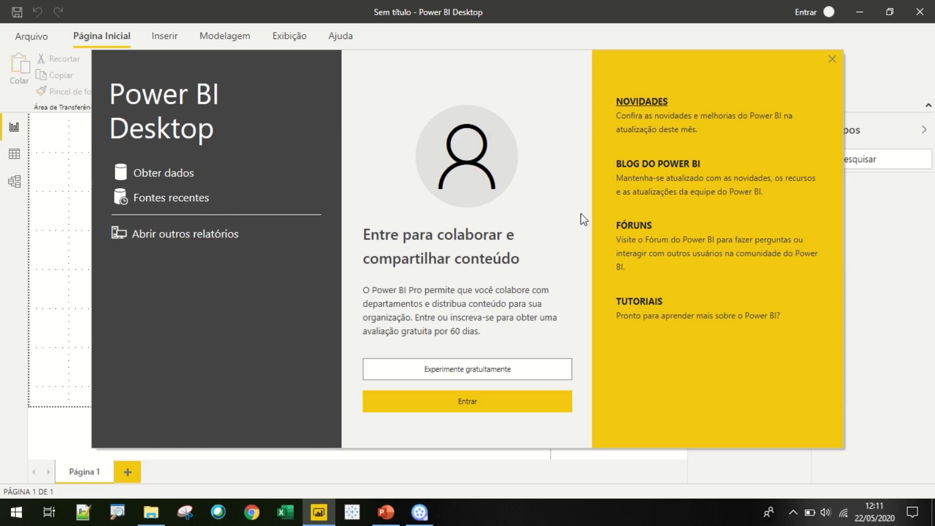
{"action": "key", "text": "ctrl+2"}
{"action": "mouse_move", "coordinate": [610, 89]}
{"action": "left_mouse_down"}
{"action": "mouse_move", "coordinate": [663, 178]}
{"action": "mouse_move", "coordinate": [823, 201]}
{"action": "left_mouse_up"}
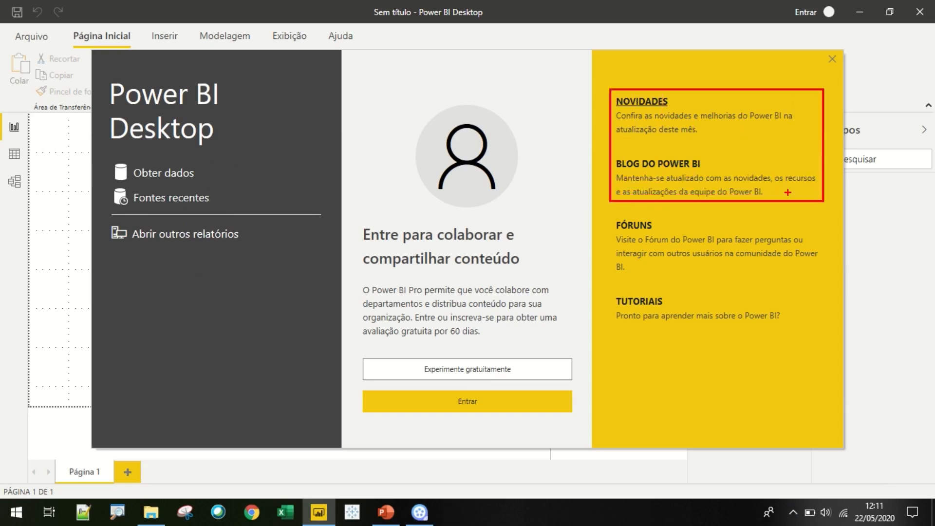
{"action": "key", "text": "Escape"}
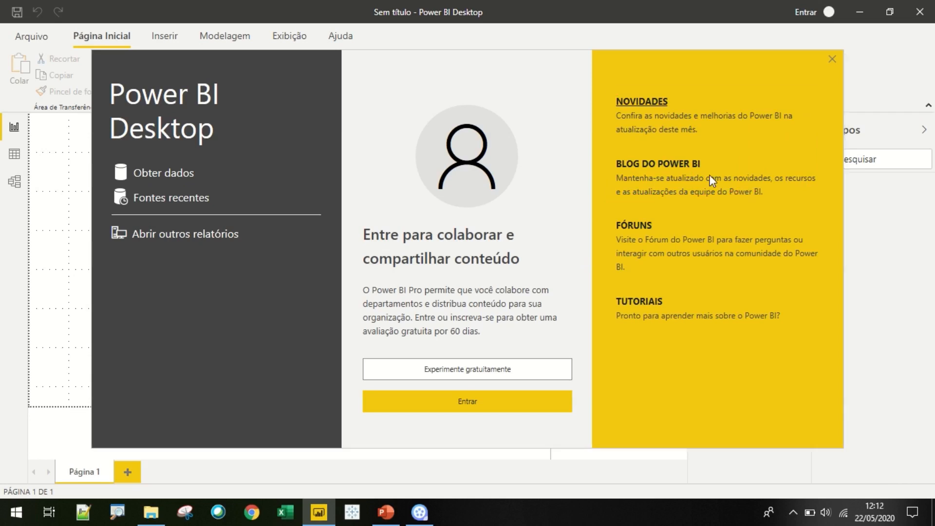
Step: Open the Novidades link from the welcome screen, review the May 2020 feature summary's list of updates, and close the page
{"action": "left_click", "coordinate": [660, 104]}
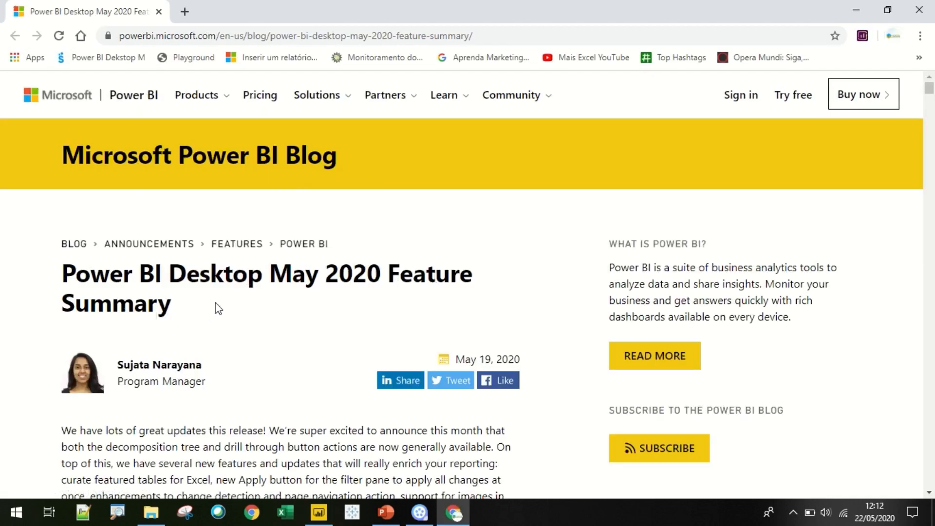
{"action": "scroll", "coordinate": [215, 302], "scroll_direction": "down", "scroll_amount": 4}
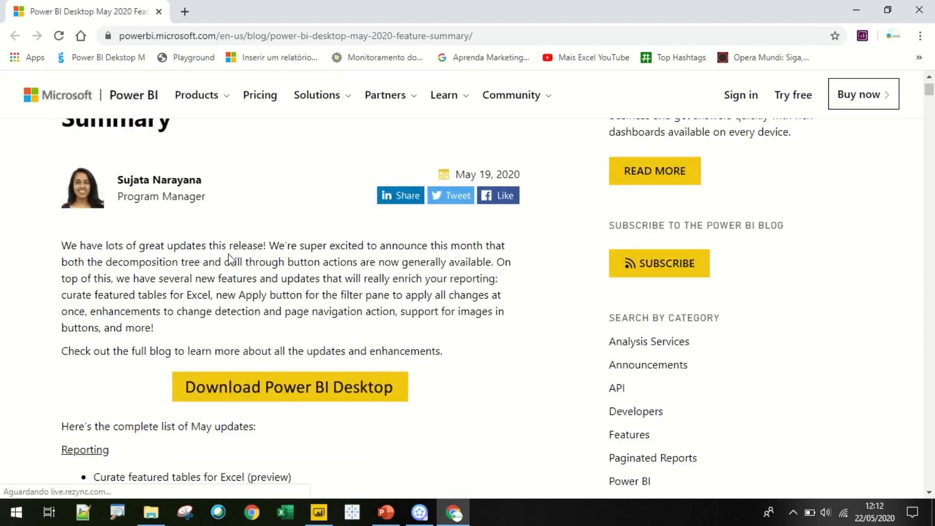
{"action": "scroll", "coordinate": [235, 292], "scroll_direction": "down", "scroll_amount": 1}
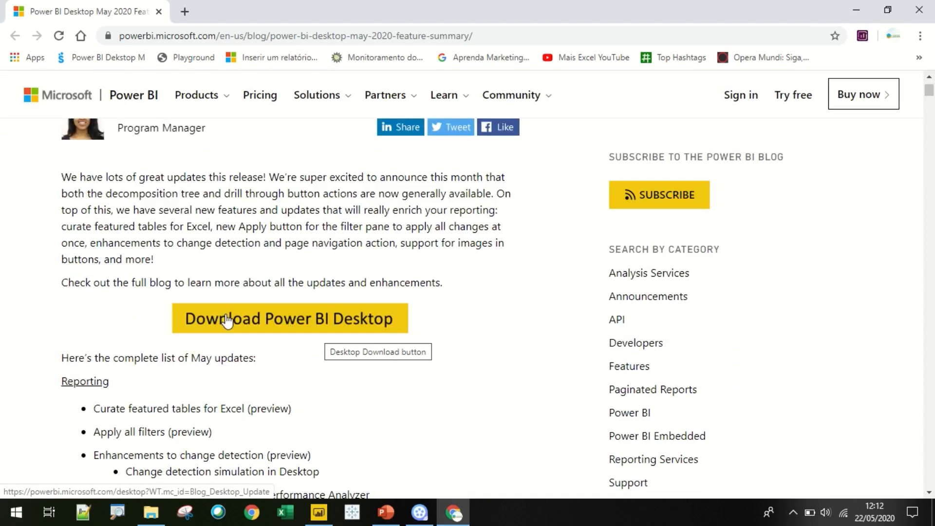
{"action": "scroll", "coordinate": [226, 317], "scroll_direction": "down", "scroll_amount": 3}
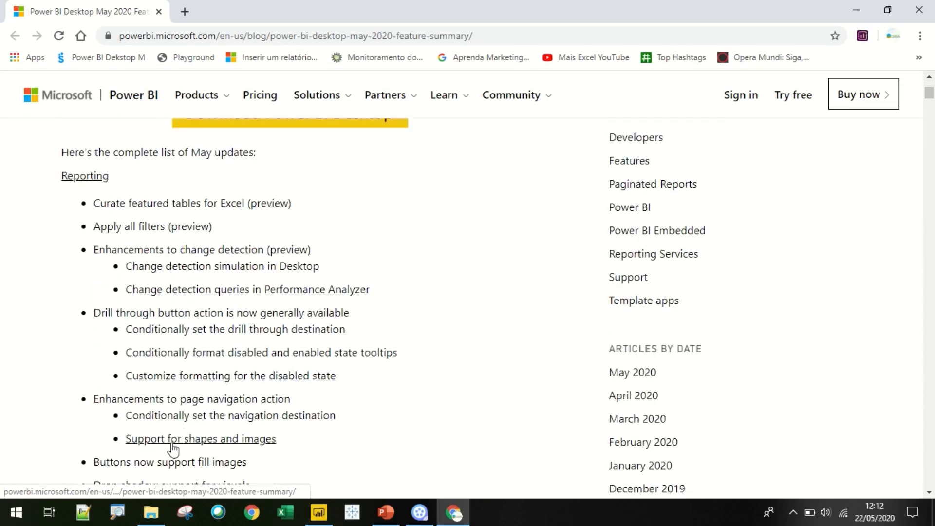
{"action": "scroll", "coordinate": [360, 329], "scroll_direction": "down", "scroll_amount": 5}
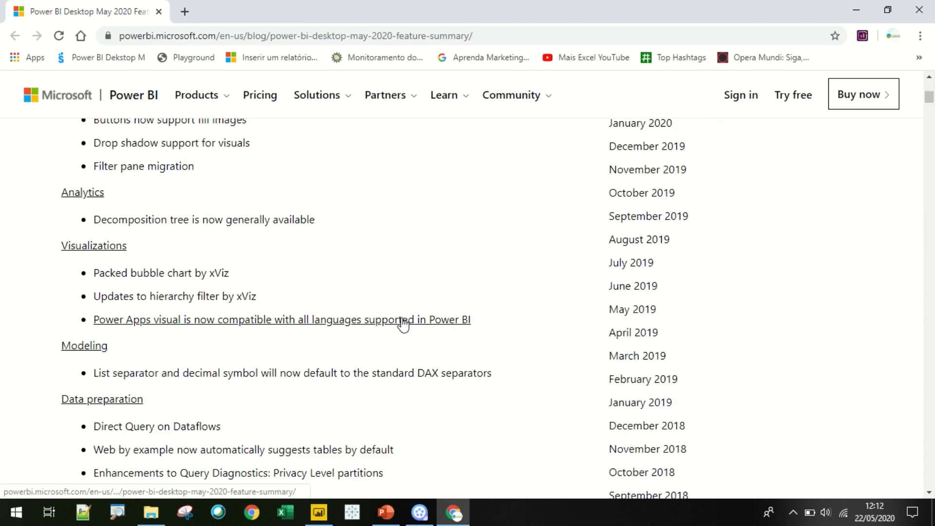
{"action": "scroll", "coordinate": [403, 320], "scroll_direction": "up", "scroll_amount": 10}
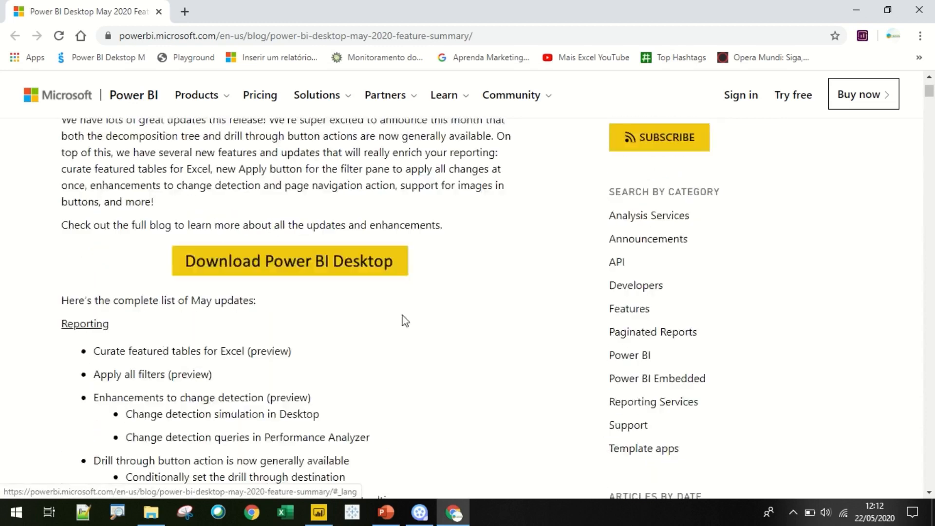
{"action": "left_click", "coordinate": [919, 10]}
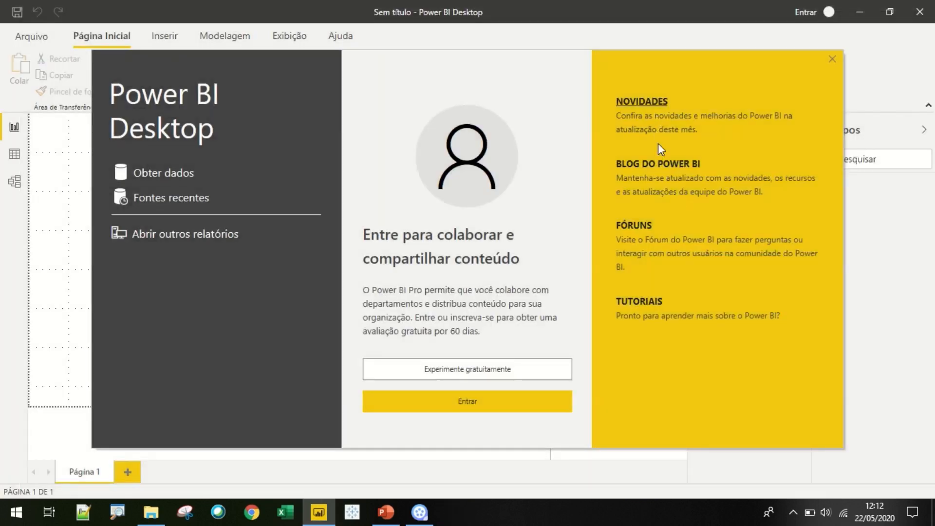
Step: Open the Fóruns link, read the "Sort order for text column" thread and its replies, and close the page
{"action": "left_click", "coordinate": [642, 227]}
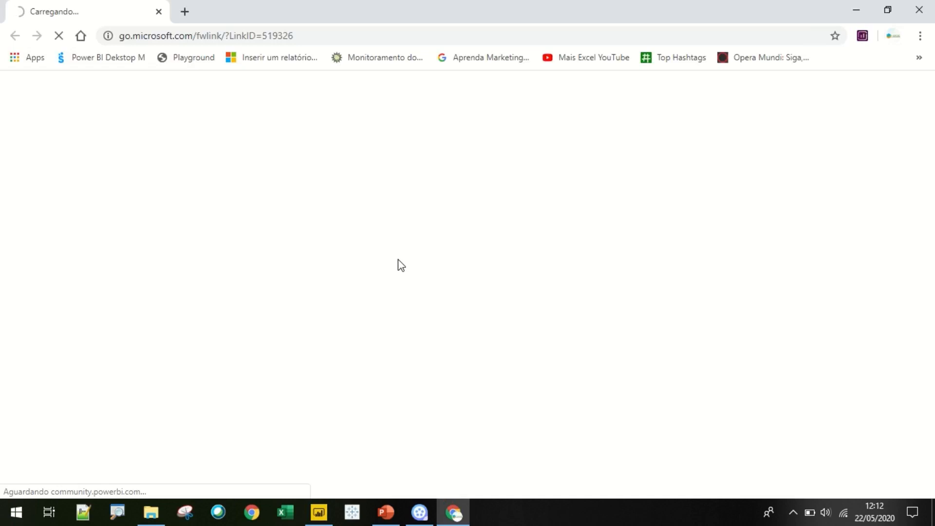
{"action": "scroll", "coordinate": [239, 298], "scroll_direction": "down", "scroll_amount": 12}
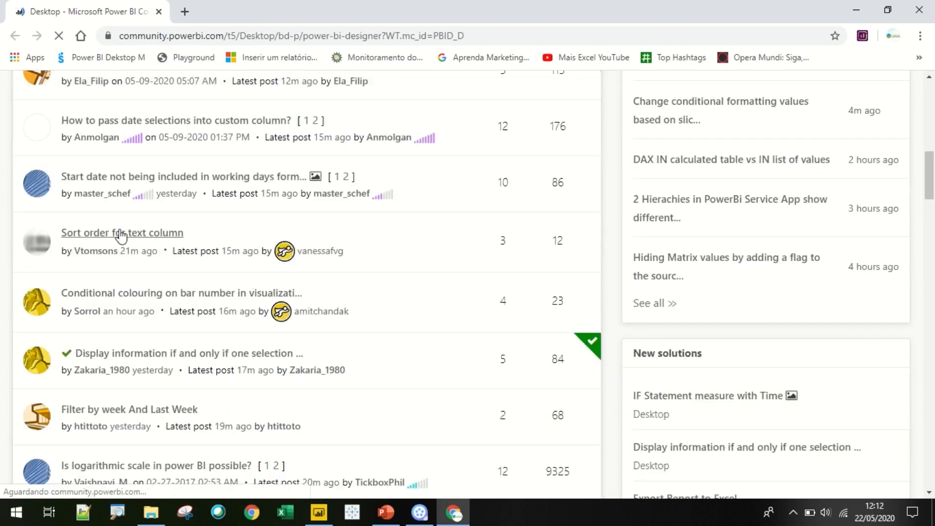
{"action": "left_click", "coordinate": [128, 236]}
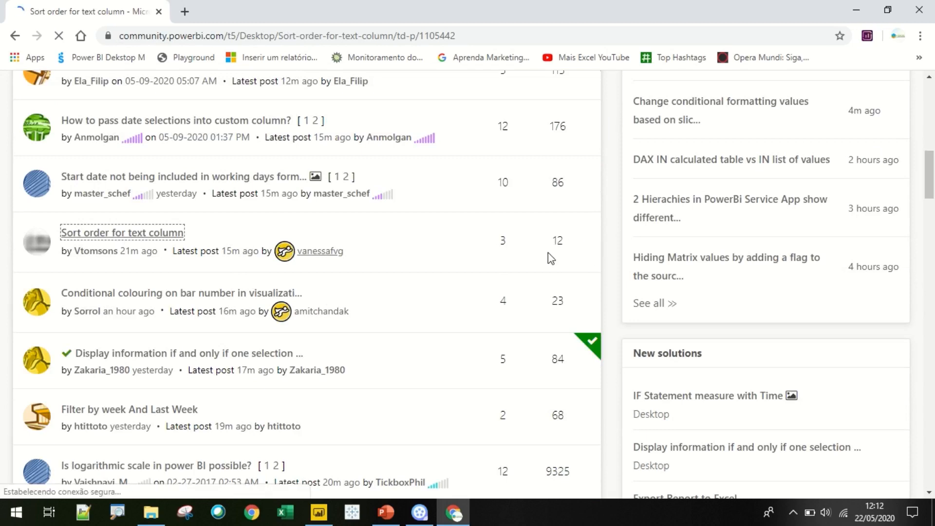
{"action": "scroll", "coordinate": [530, 224], "scroll_direction": "down", "scroll_amount": 3}
{"action": "scroll", "coordinate": [530, 224], "scroll_direction": "down", "scroll_amount": 12}
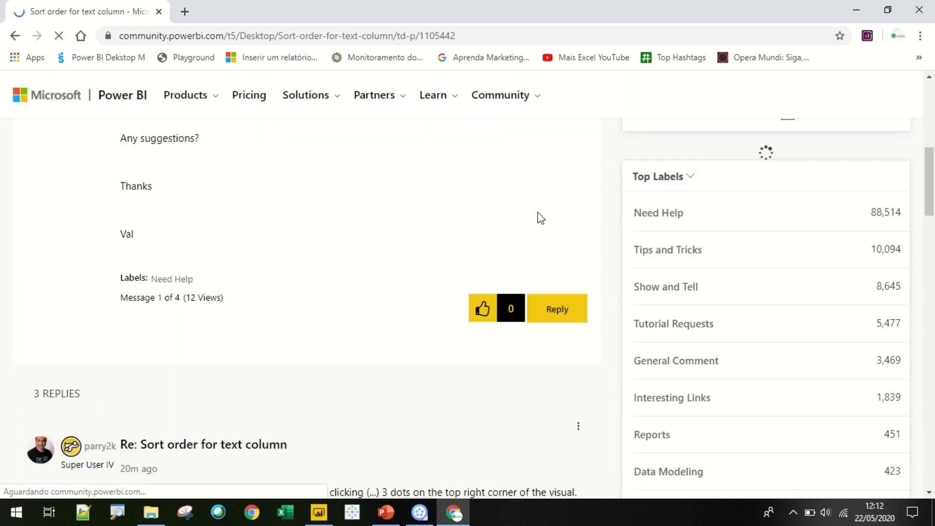
{"action": "scroll", "coordinate": [544, 217], "scroll_direction": "down", "scroll_amount": 8}
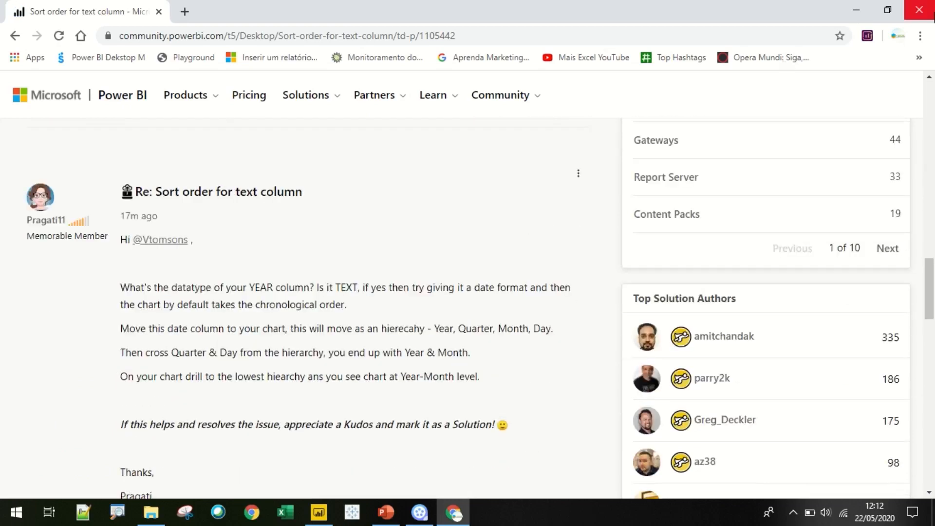
{"action": "left_click", "coordinate": [919, 10]}
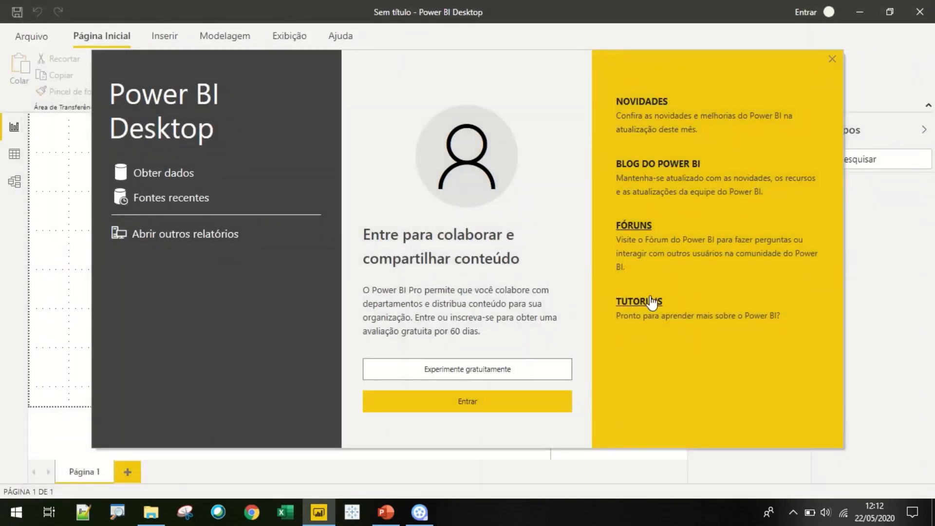
Step: Open the Tutoriais link and view the learning module "O que posso fazer com o serviço do Power BI como um consumidor?"
{"action": "left_click", "coordinate": [652, 302]}
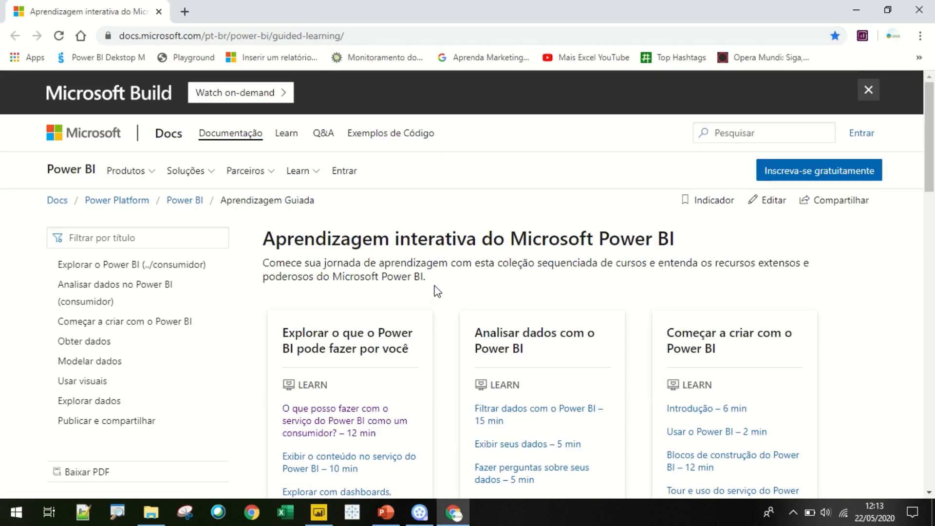
{"action": "scroll", "coordinate": [437, 289], "scroll_direction": "down", "scroll_amount": 3}
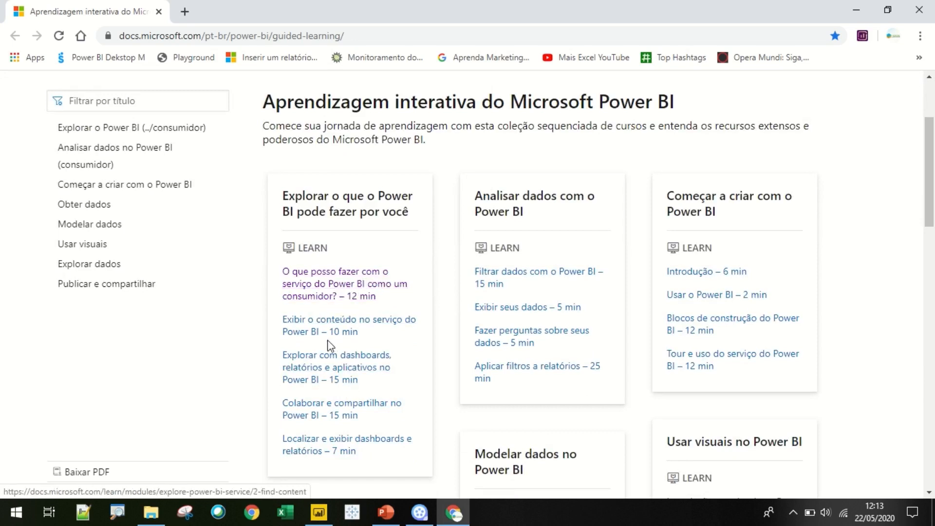
{"action": "left_click", "coordinate": [343, 295]}
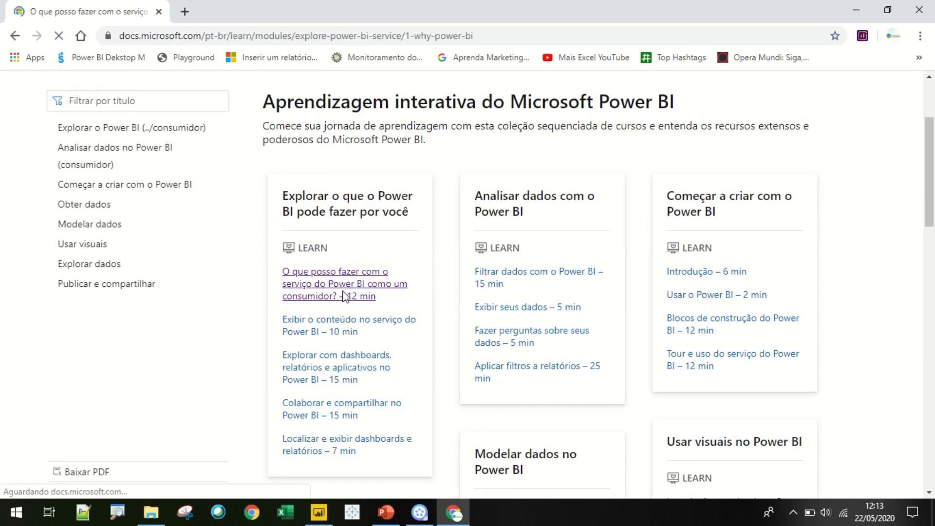
{"action": "scroll", "coordinate": [374, 288], "scroll_direction": "down", "scroll_amount": 4}
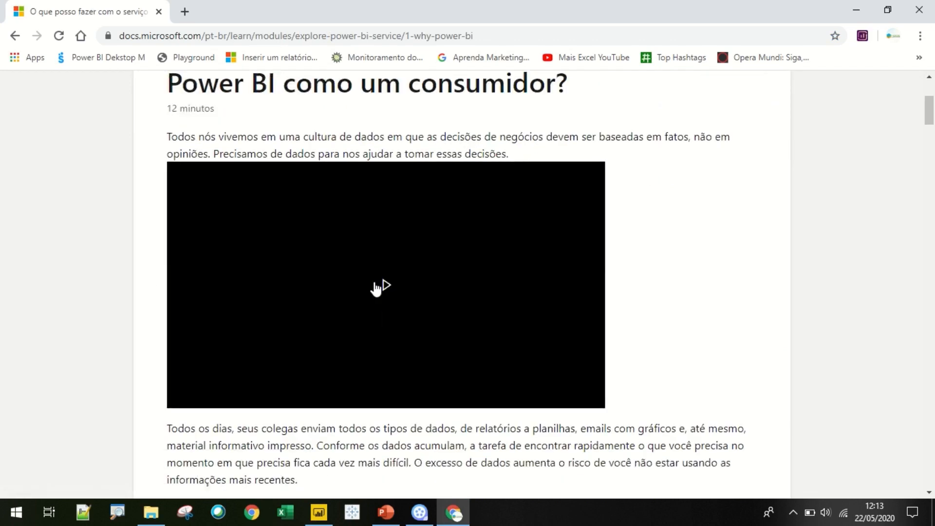
Step: Play the module's video for a few seconds, pause it, and lower its volume
{"action": "left_click", "coordinate": [378, 287]}
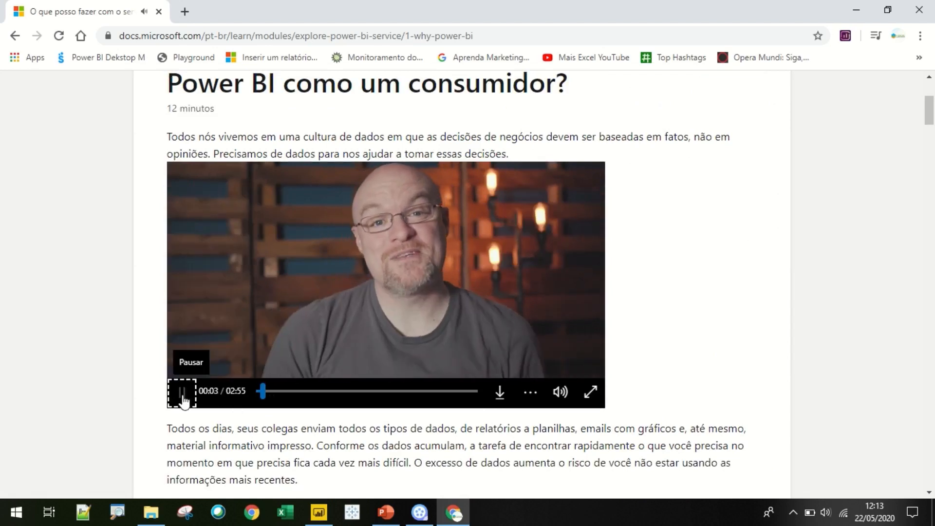
{"action": "left_click", "coordinate": [182, 392]}
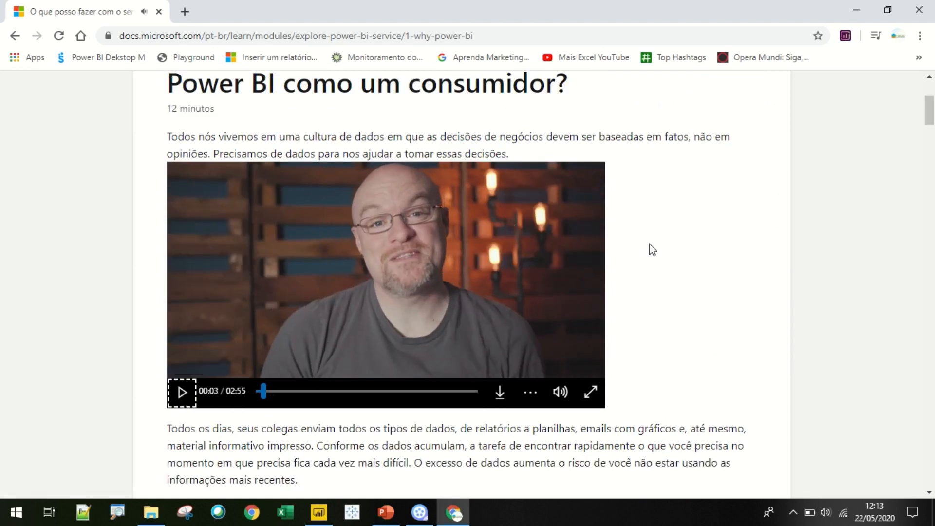
{"action": "mouse_move", "coordinate": [560, 392]}
{"action": "left_click", "coordinate": [561, 333]}
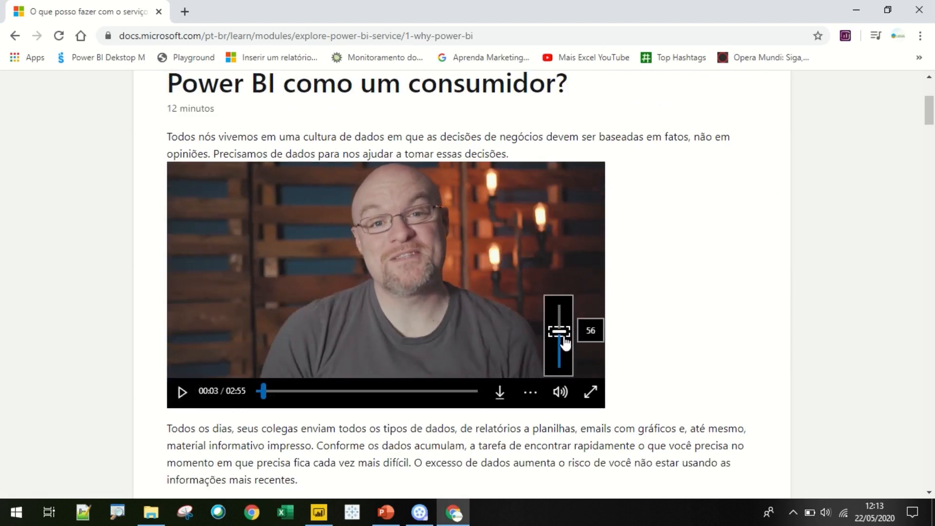
{"action": "left_click_drag", "start_coordinate": [563, 338], "coordinate": [561, 346]}
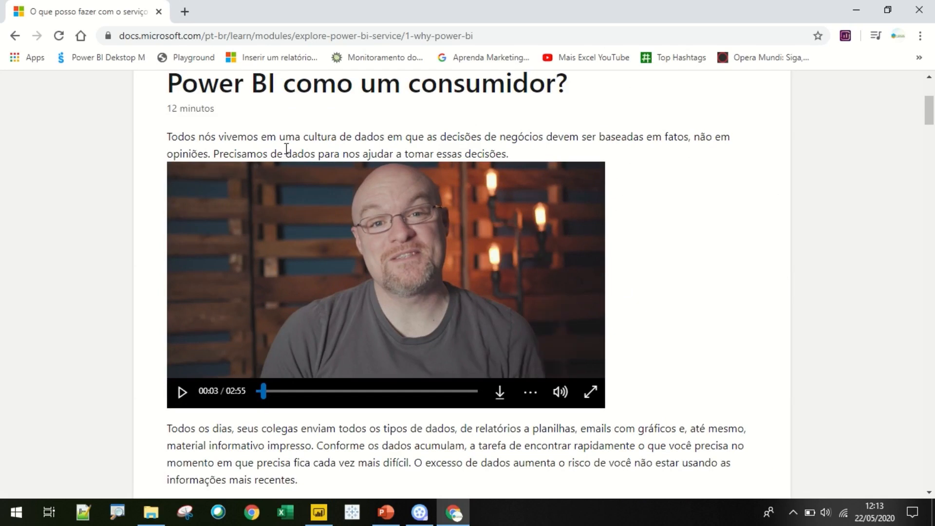
Step: Close the tutorial page and dismiss the Power BI Desktop welcome screen to reach the blank report
{"action": "left_click", "coordinate": [918, 10]}
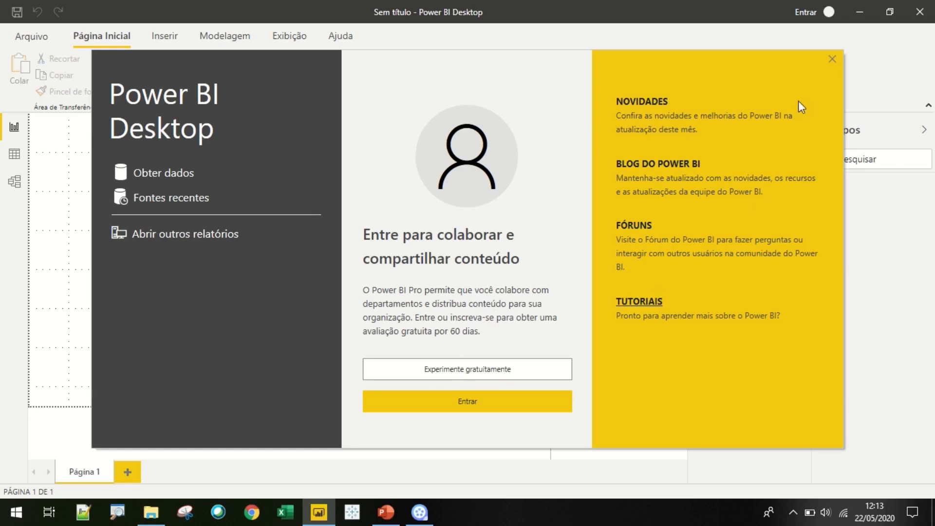
{"action": "left_click", "coordinate": [832, 59]}
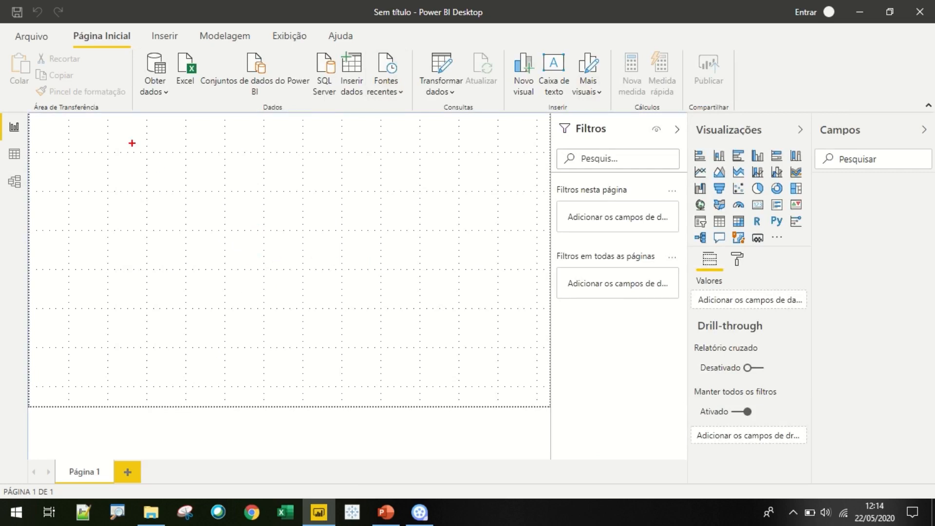
{"action": "mouse_move", "coordinate": [2, 22]}
{"action": "left_mouse_down"}
{"action": "mouse_move", "coordinate": [44, 34]}
{"action": "mouse_move", "coordinate": [367, 48]}
{"action": "left_mouse_up"}
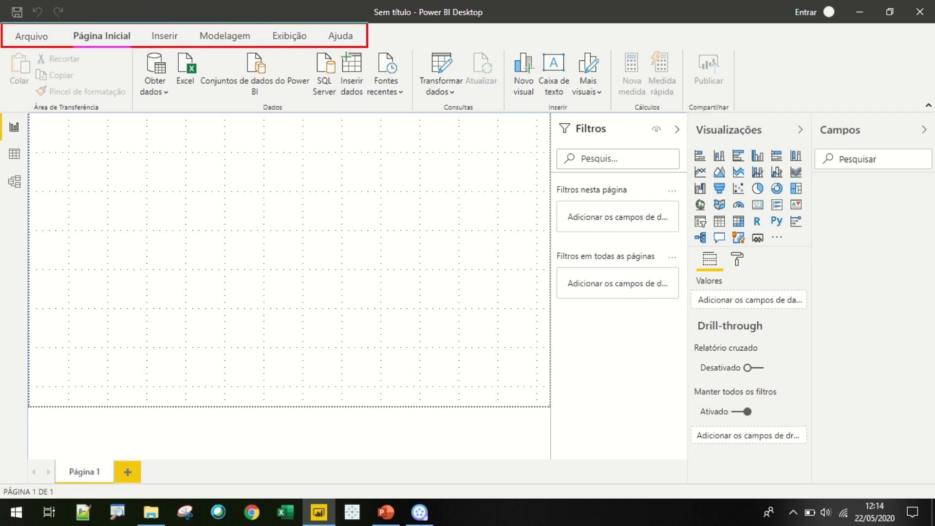
{"action": "left_click_drag", "start_coordinate": [368, 47], "coordinate": [369, 45]}
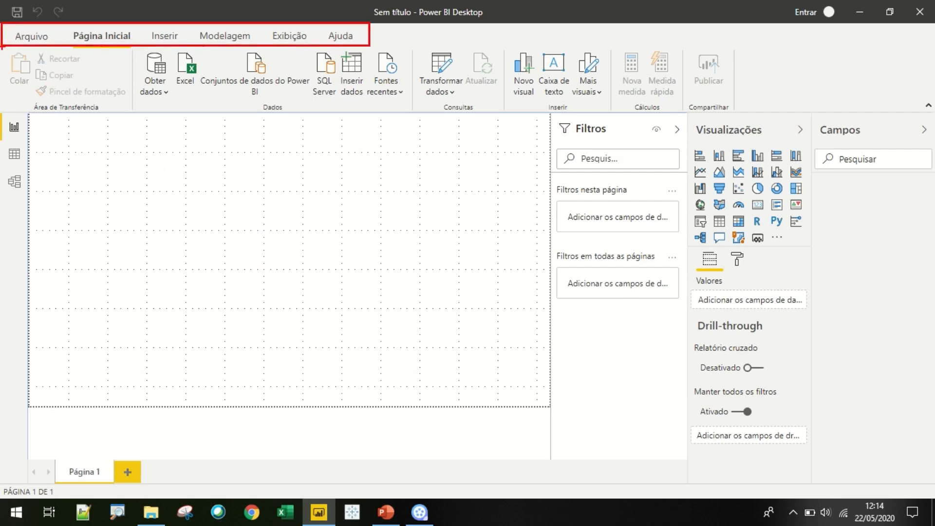
{"action": "mouse_move", "coordinate": [2, 47]}
{"action": "left_mouse_down"}
{"action": "mouse_move", "coordinate": [177, 75]}
{"action": "mouse_move", "coordinate": [735, 112]}
{"action": "left_mouse_up"}
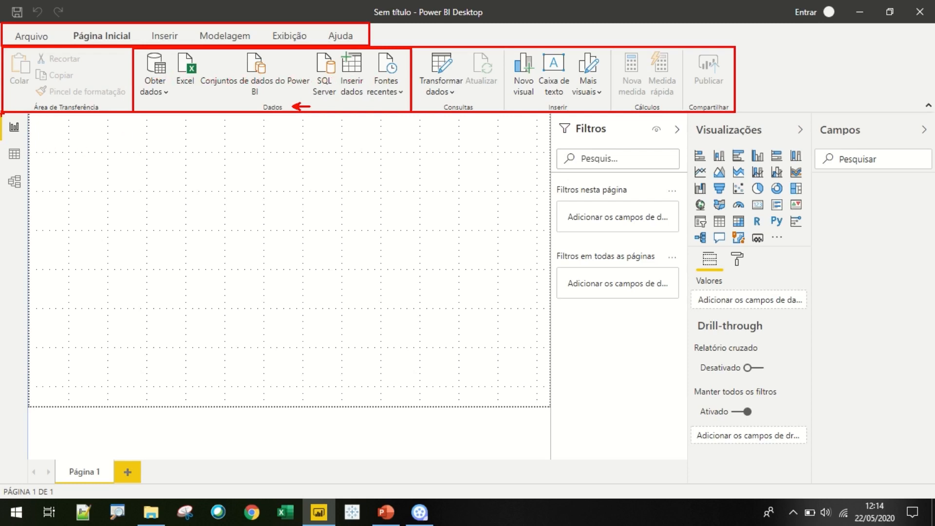
{"action": "left_click_drag", "start_coordinate": [2, 114], "coordinate": [27, 192]}
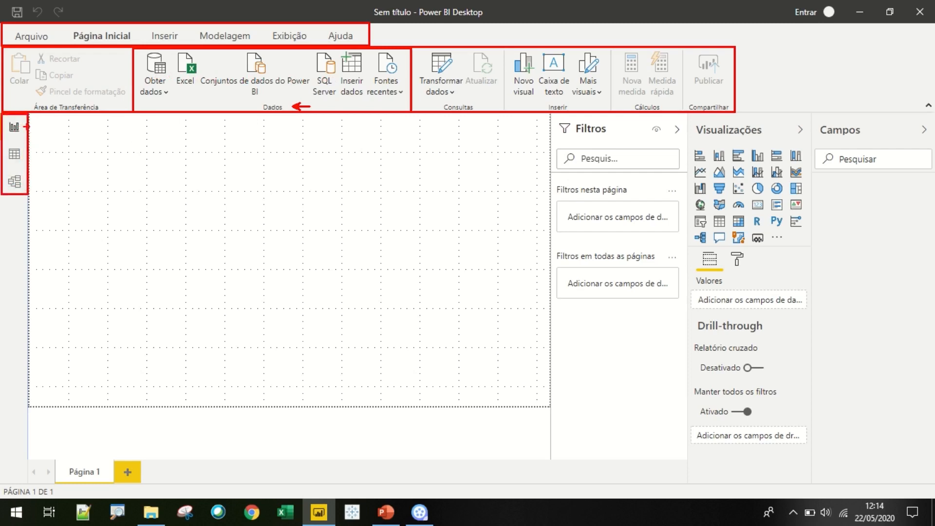
{"action": "mouse_move", "coordinate": [48, 128]}
{"action": "left_mouse_down"}
{"action": "mouse_move", "coordinate": [35, 127]}
{"action": "mouse_move", "coordinate": [49, 179]}
{"action": "left_mouse_up"}
{"action": "key", "text": "ctrl"}
{"action": "mouse_move", "coordinate": [548, 114]}
{"action": "left_mouse_down"}
{"action": "mouse_move", "coordinate": [616, 241]}
{"action": "mouse_move", "coordinate": [725, 377]}
{"action": "mouse_move", "coordinate": [934, 485]}
{"action": "left_mouse_up"}
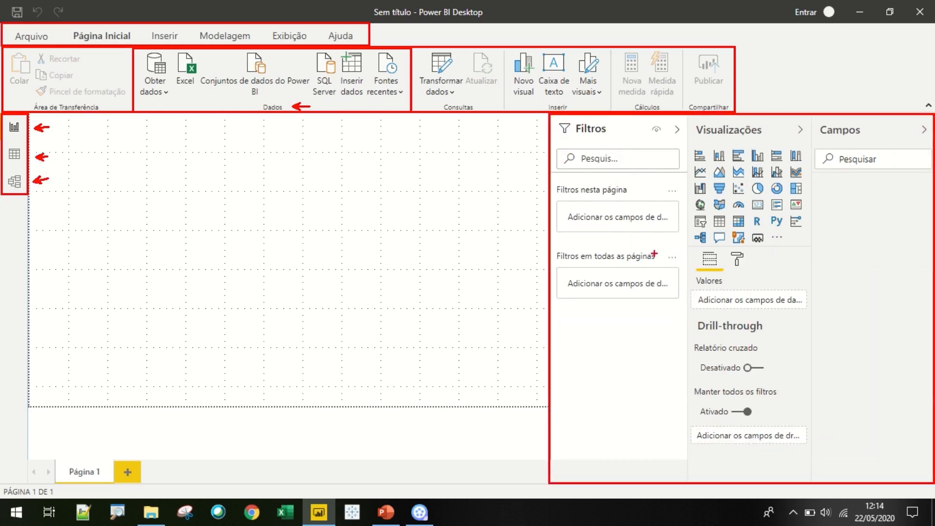
{"action": "left_click_drag", "start_coordinate": [607, 129], "coordinate": [625, 134]}
{"action": "left_click_drag", "start_coordinate": [763, 130], "coordinate": [781, 140]}
{"action": "left_click_drag", "start_coordinate": [864, 131], "coordinate": [881, 139]}
{"action": "left_click_drag", "start_coordinate": [917, 120], "coordinate": [932, 138]}
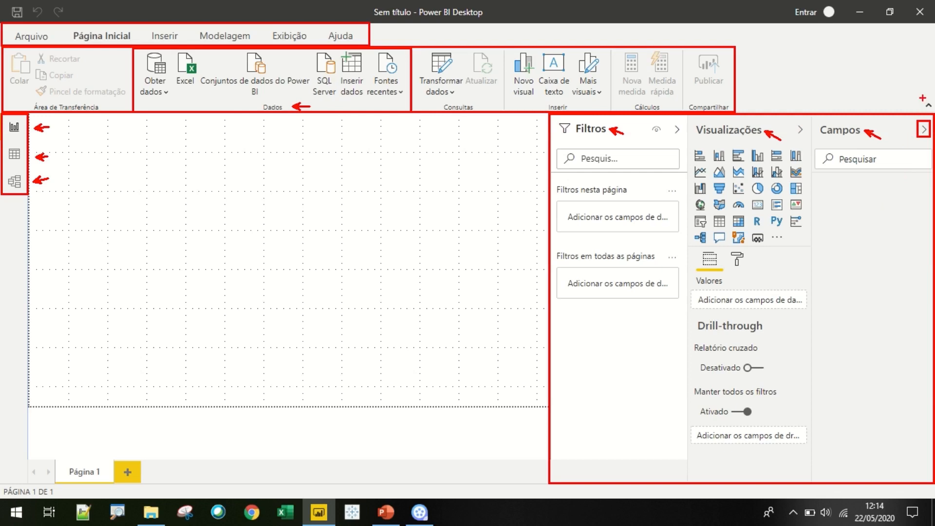
{"action": "left_click_drag", "start_coordinate": [922, 98], "coordinate": [933, 112]}
{"action": "left_click_drag", "start_coordinate": [1, 461], "coordinate": [177, 486]}
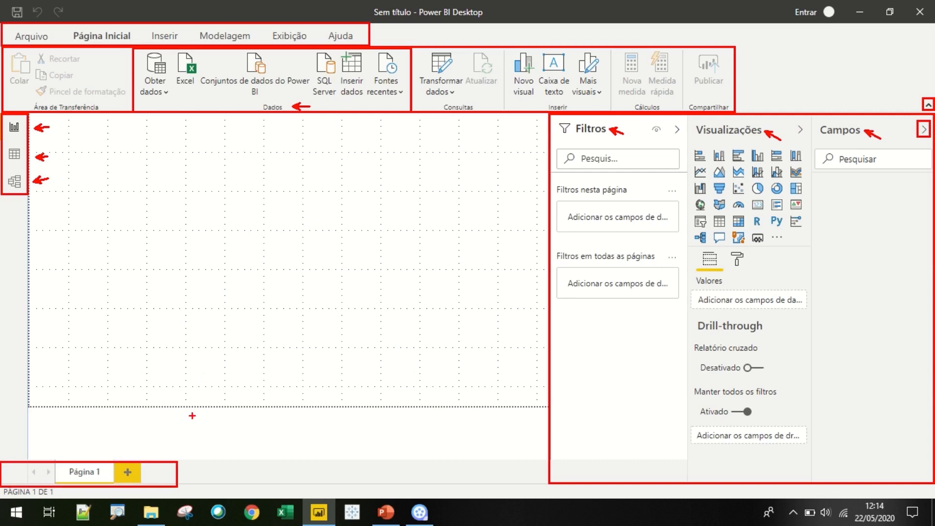
{"action": "key", "text": "t"}
{"action": "type", "text": "papel d"}
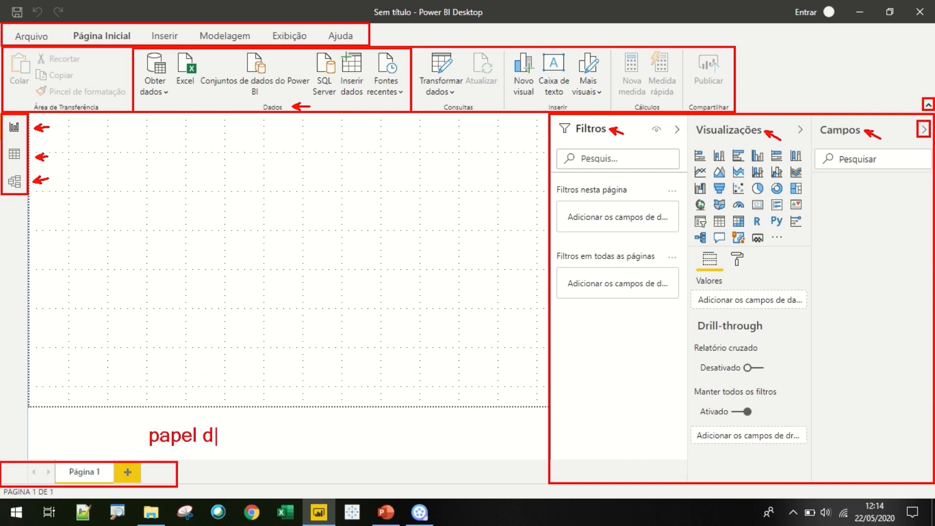
{"action": "type", "text": "e parede"}
{"action": "key", "text": "Escape"}
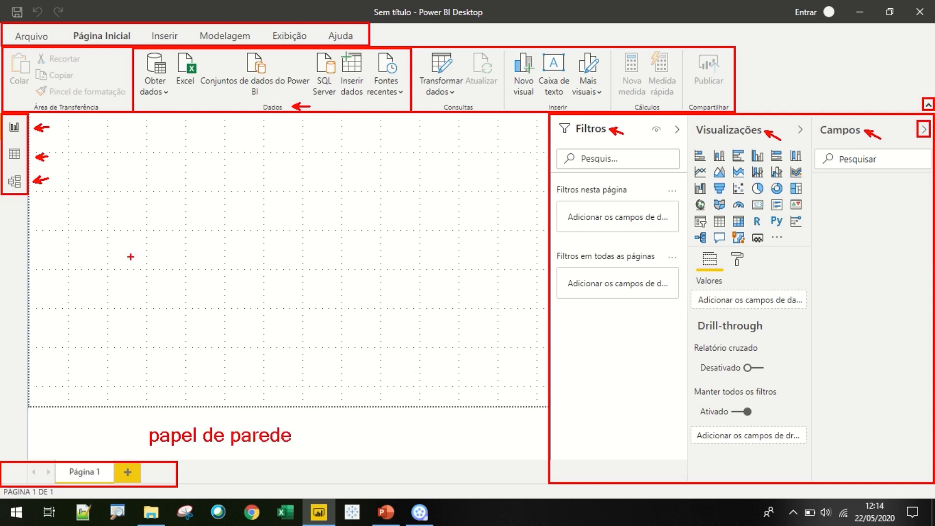
{"action": "type", "text": "t"}
{"action": "type", "text": "segundo plano "}
{"action": "type", "text": "da pagin"}
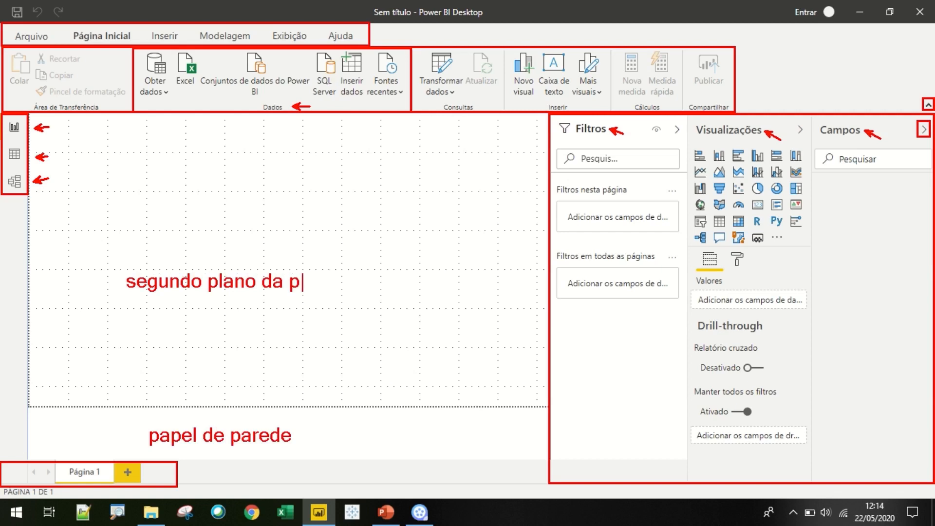
{"action": "type", "text": "a"}
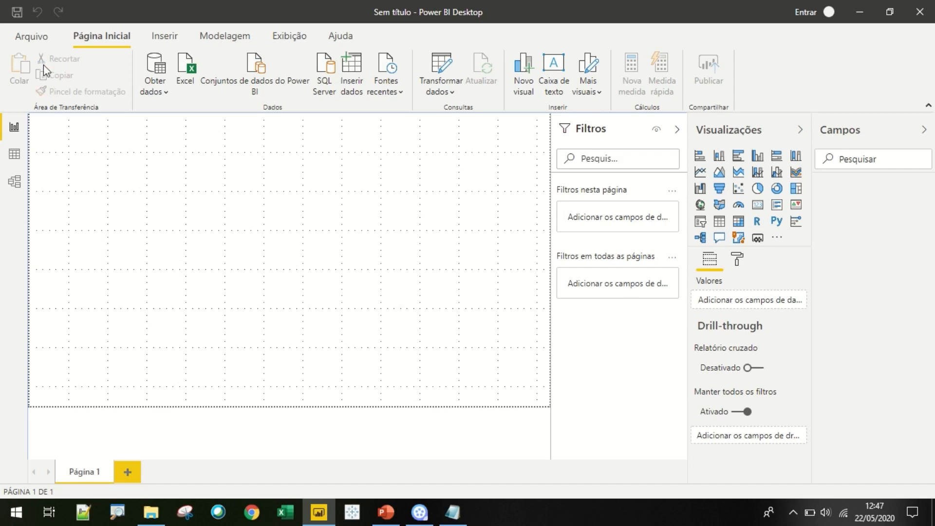
Step: Save the report as "Projeto Covid-19 Brasil" in the Aula de Power BI folder as a .pbix file
{"action": "left_click", "coordinate": [33, 39]}
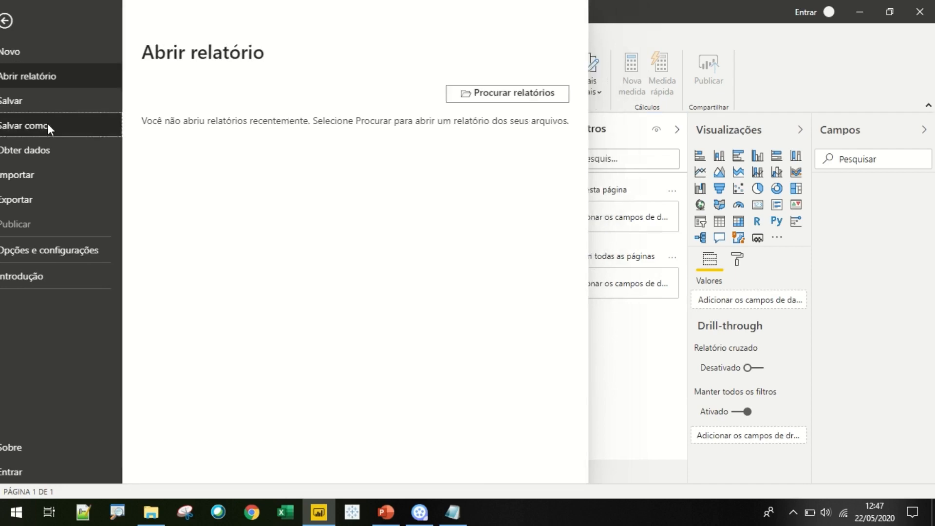
{"action": "left_click", "coordinate": [29, 125]}
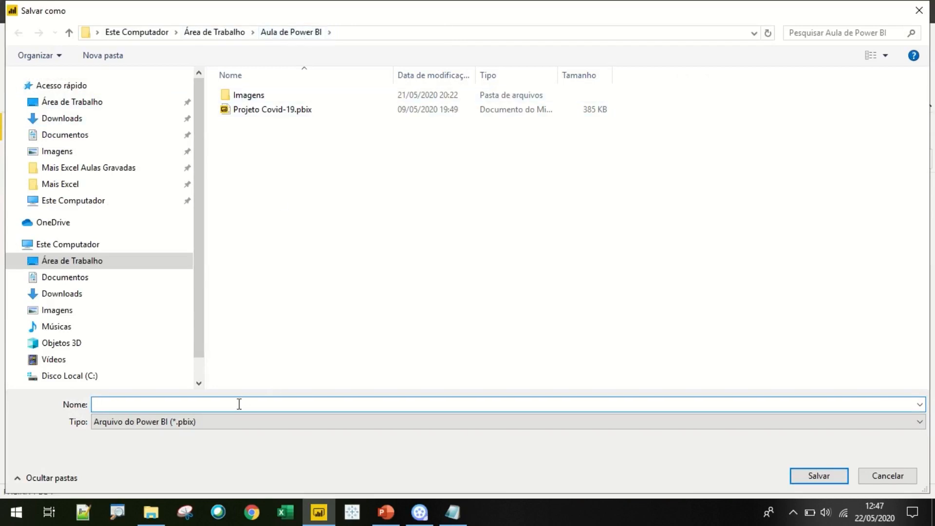
{"action": "type", "text": "Projeto Covid-19 Brasil"}
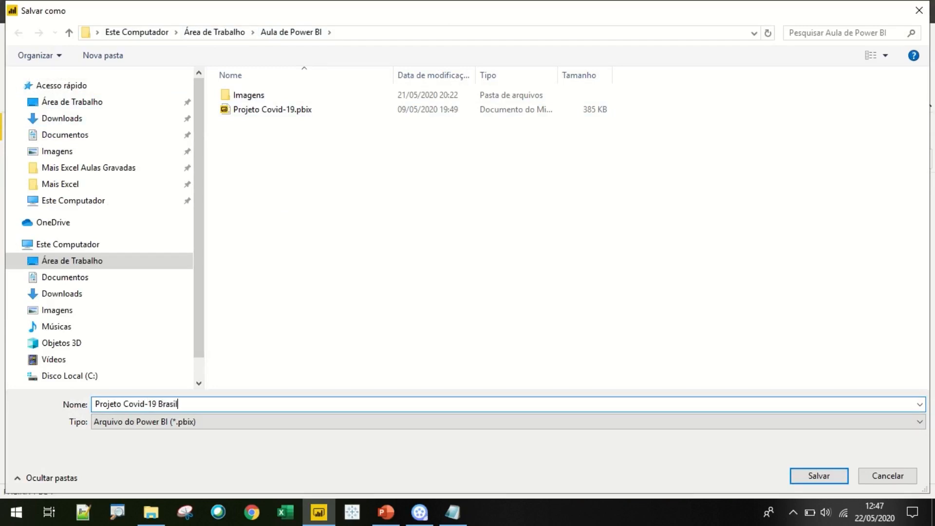
{"action": "key", "text": "Return"}
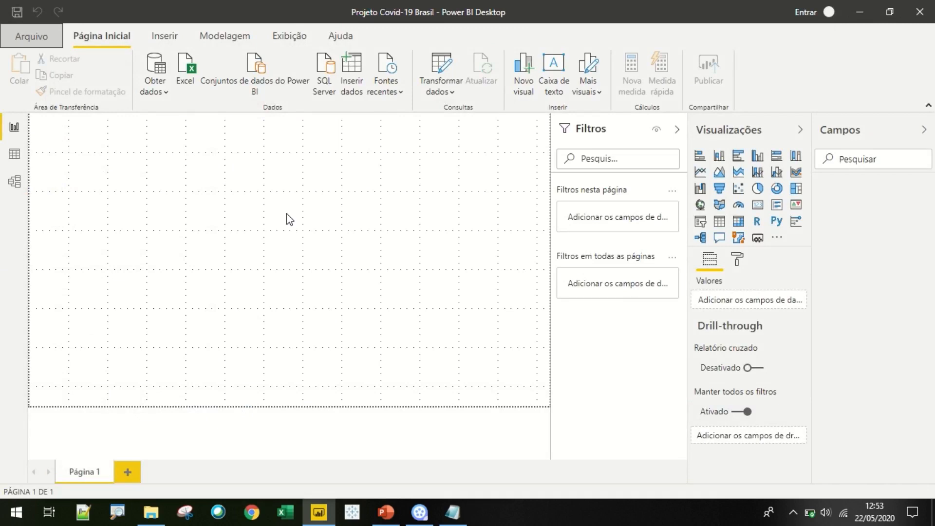
{"action": "left_click", "coordinate": [18, 12]}
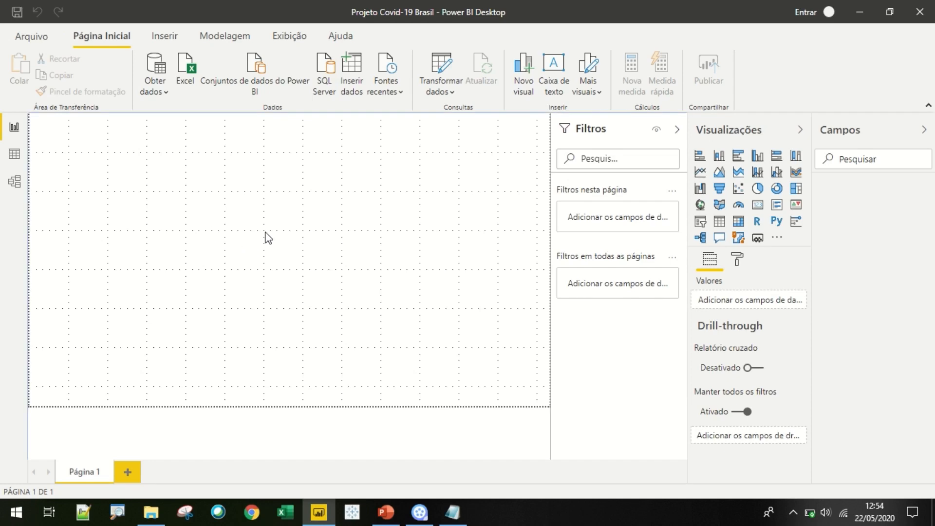
Step: Apply the dark Inovar theme to the report
{"action": "left_click", "coordinate": [291, 40]}
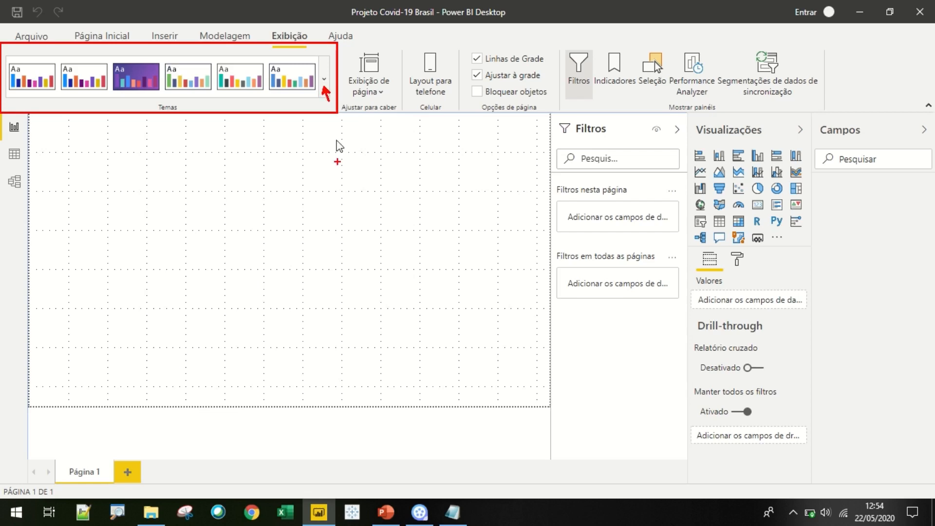
{"action": "left_click", "coordinate": [325, 83]}
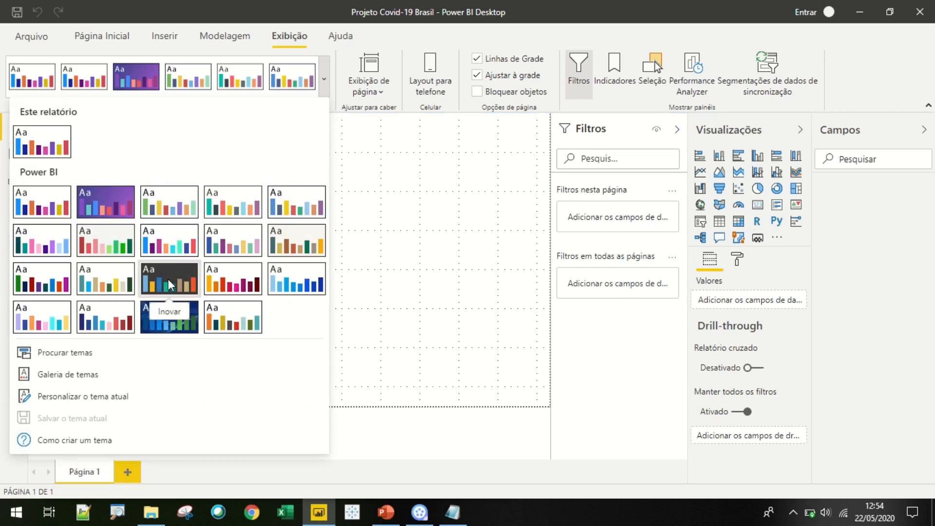
{"action": "left_click", "coordinate": [168, 279]}
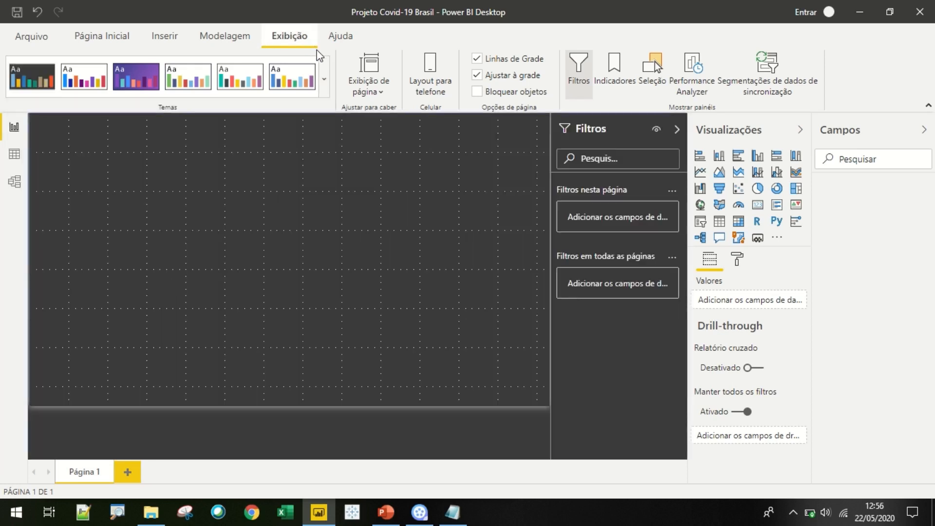
{"action": "left_click", "coordinate": [324, 90]}
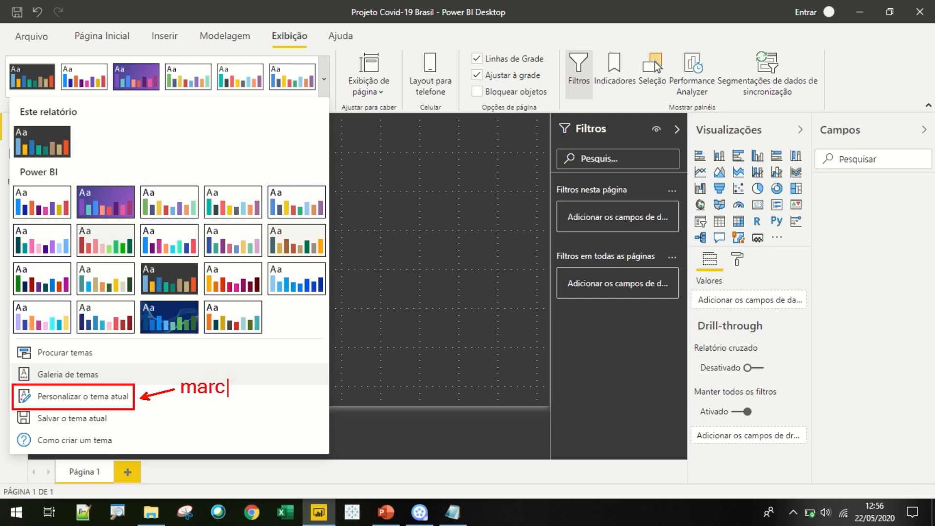
{"action": "type", "text": "e 20o2"}
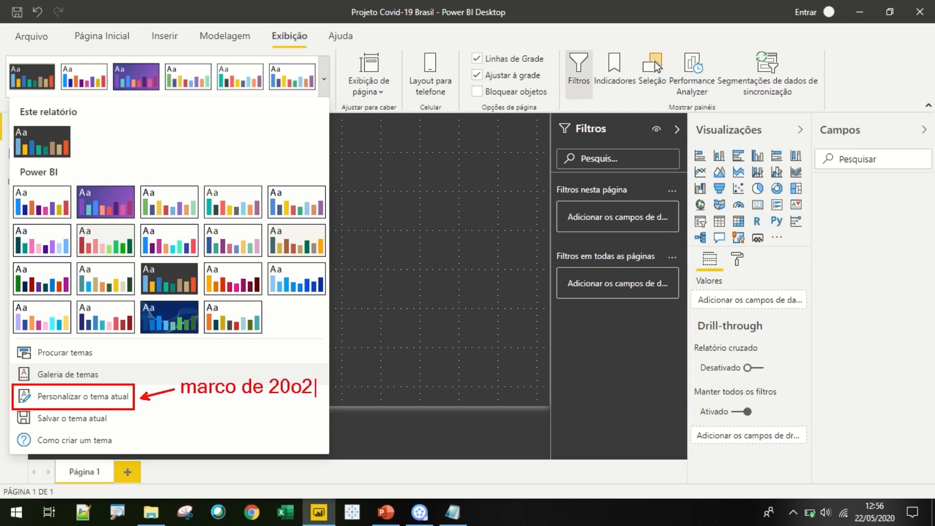
{"action": "key", "text": "BackSpace"}
{"action": "key", "text": "BackSpace"}
{"action": "type", "text": "20"}
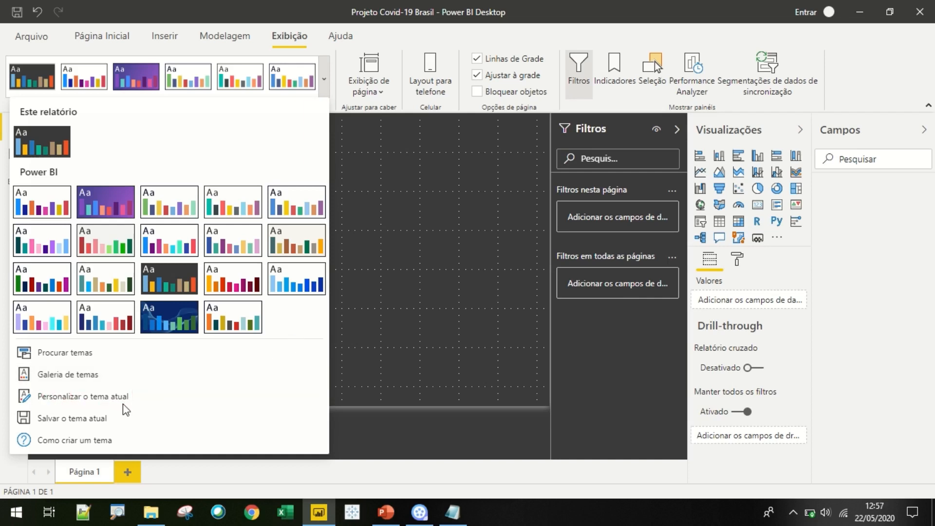
{"action": "left_click", "coordinate": [58, 135]}
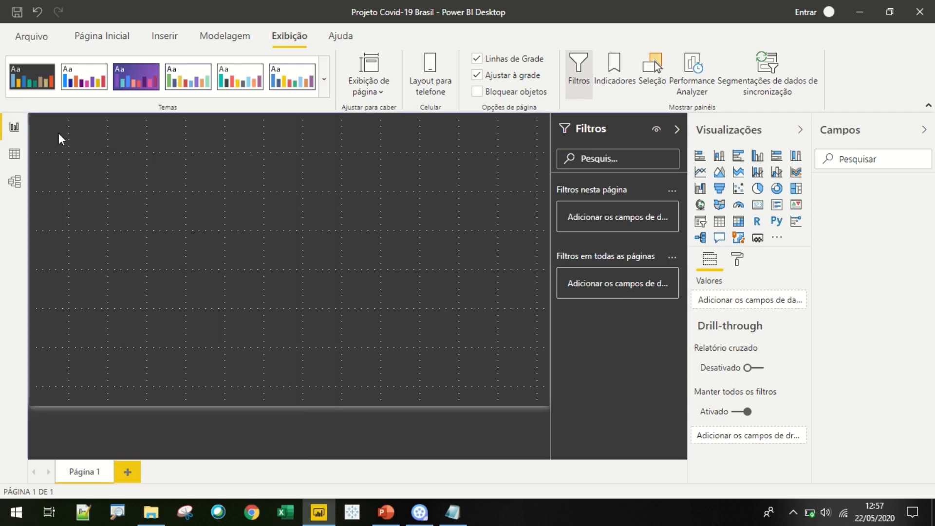
Step: Review the preview features listed under Recursos de visualização in the global options and cancel the dialog without changes
{"action": "left_click", "coordinate": [45, 36]}
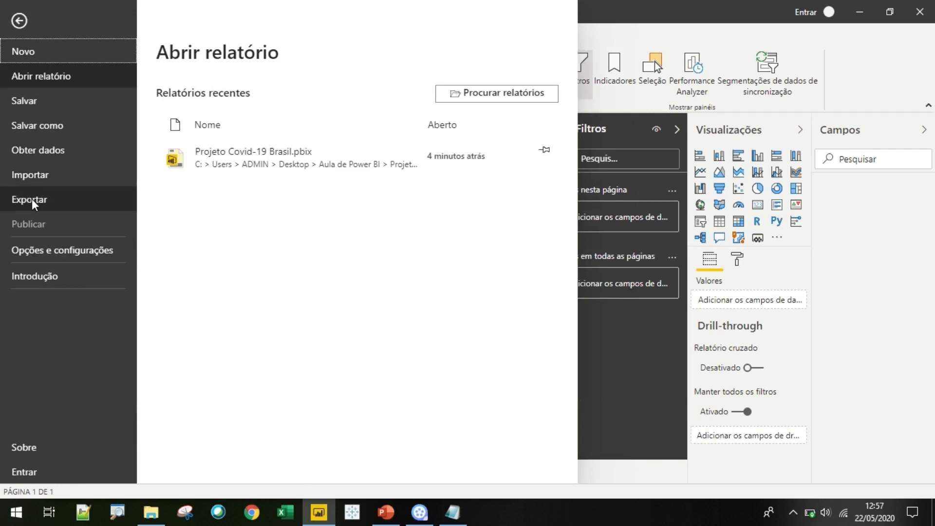
{"action": "left_click", "coordinate": [38, 250]}
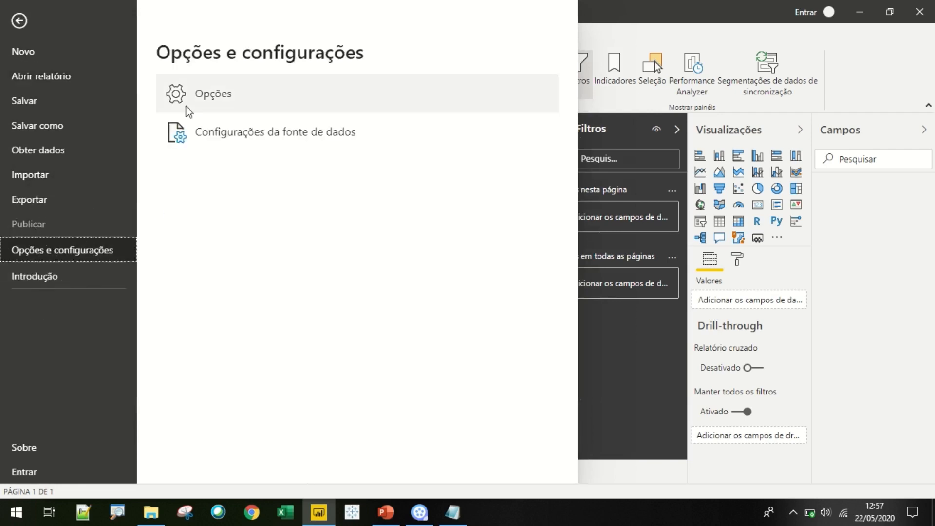
{"action": "left_click", "coordinate": [195, 94]}
{"action": "left_click", "coordinate": [194, 93]}
{"action": "left_click", "coordinate": [194, 92]}
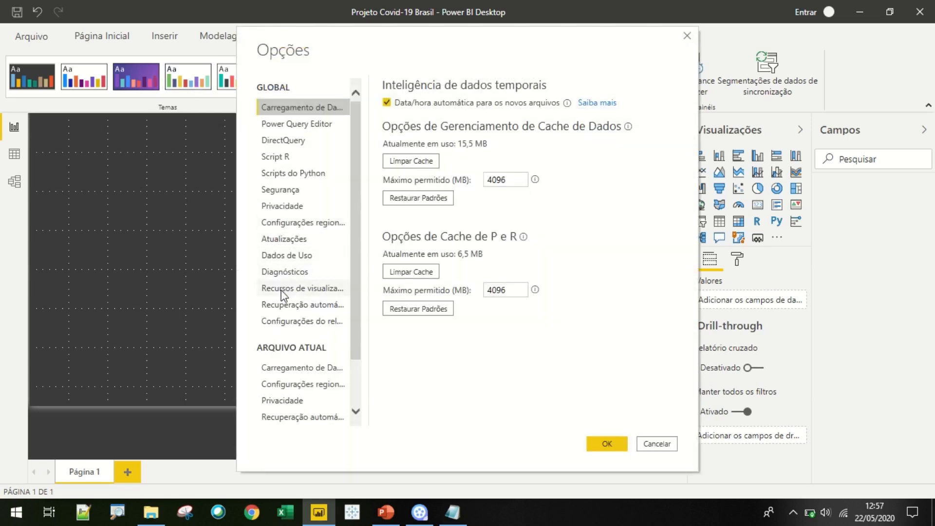
{"action": "left_click", "coordinate": [278, 294]}
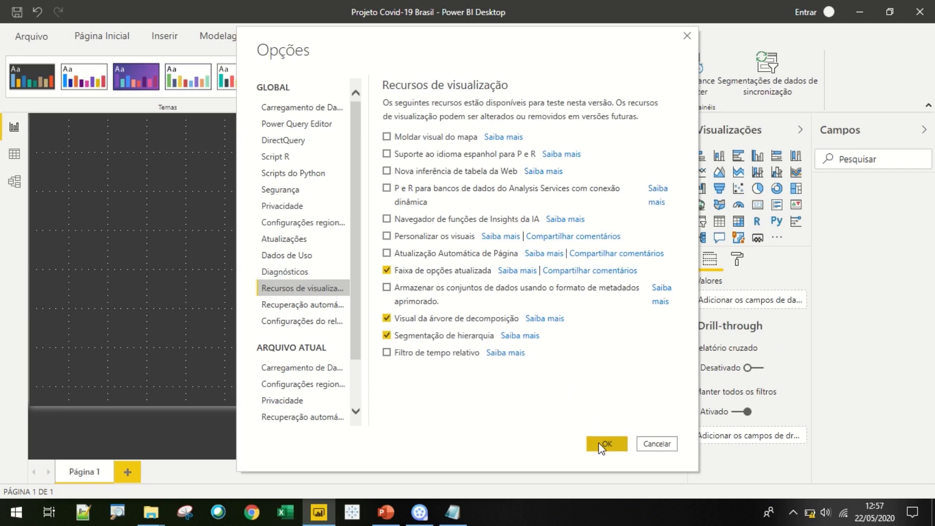
{"action": "left_click", "coordinate": [656, 444]}
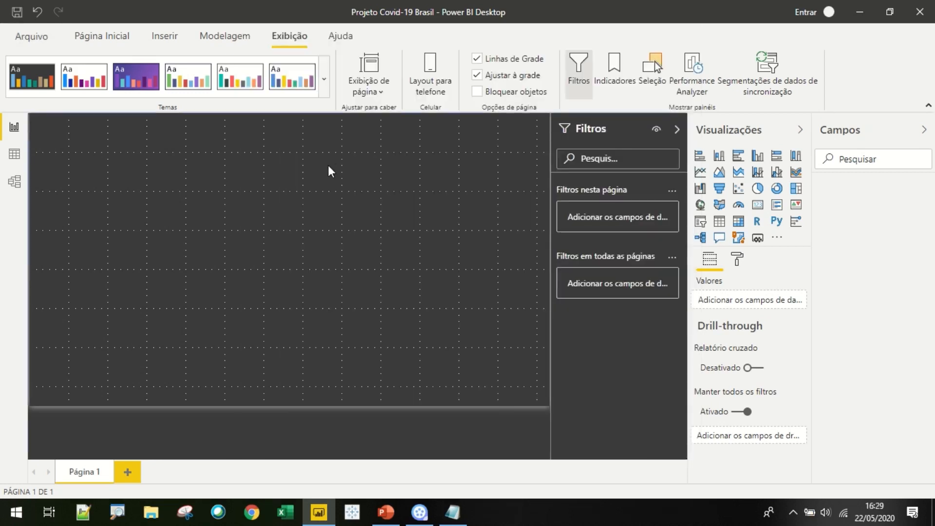
Step: Start customizing the current theme and name it Covid19
{"action": "left_click", "coordinate": [324, 79]}
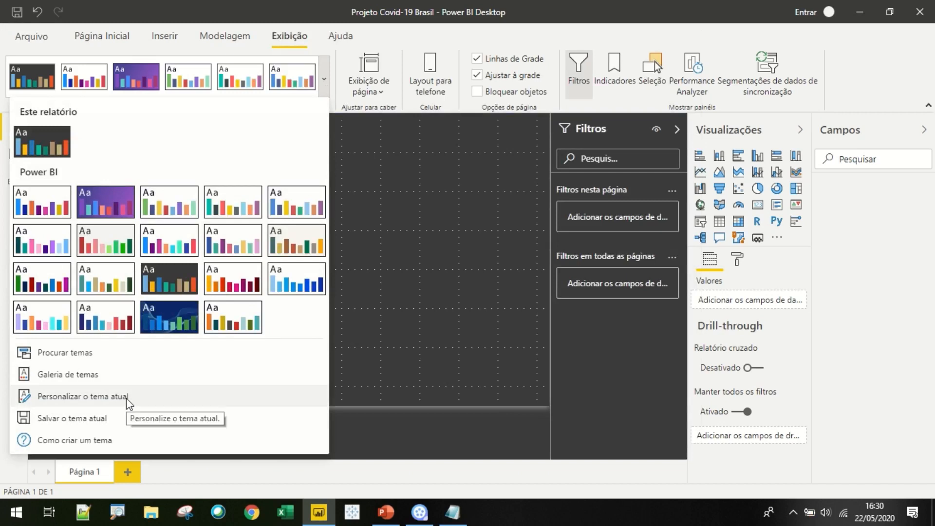
{"action": "left_click", "coordinate": [126, 398]}
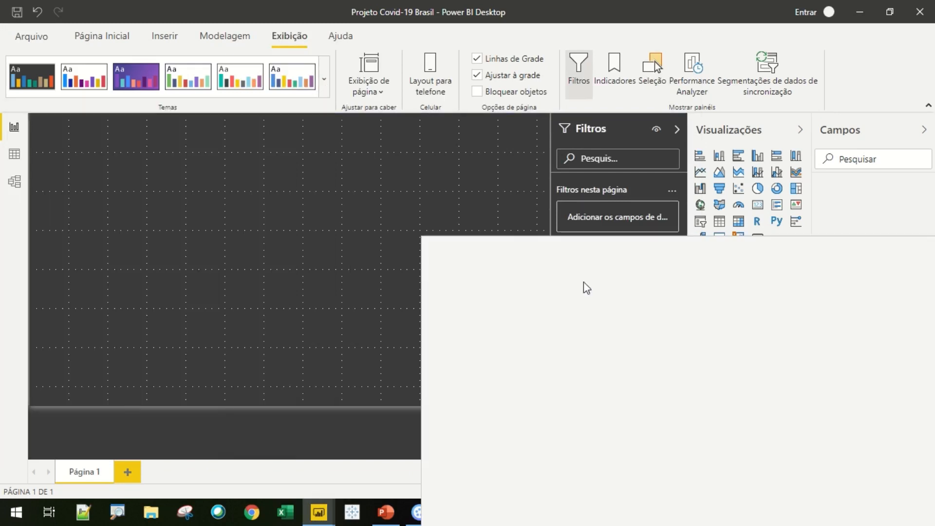
{"action": "left_click_drag", "start_coordinate": [580, 250], "coordinate": [352, 26]}
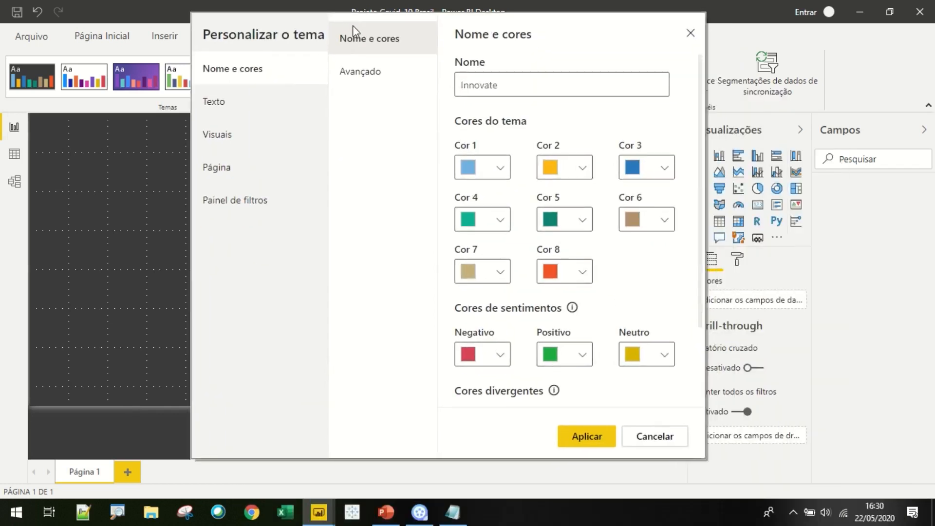
{"action": "double_click", "coordinate": [490, 85]}
{"action": "type", "text": "Covid19"}
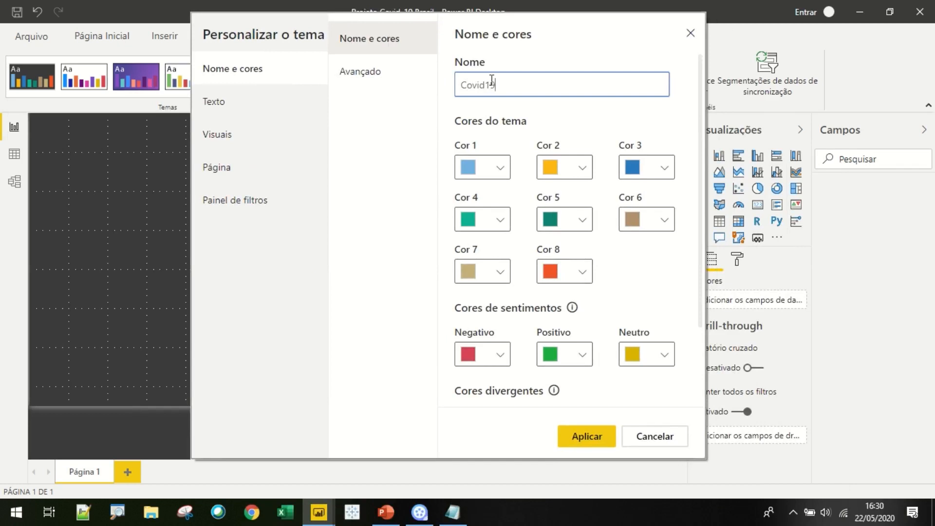
{"action": "key", "text": "Tab"}
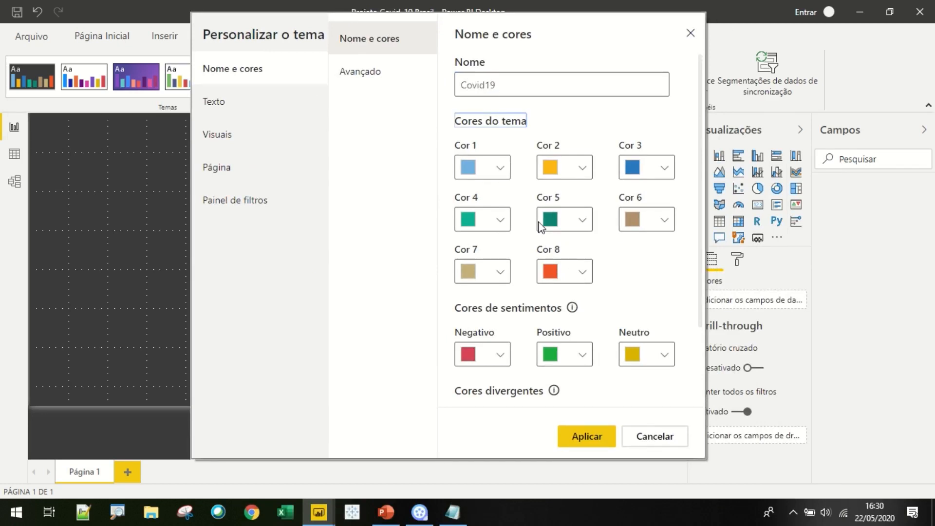
Step: Change theme colour Cor 1 to a fully saturated bright red
{"action": "left_click", "coordinate": [500, 167]}
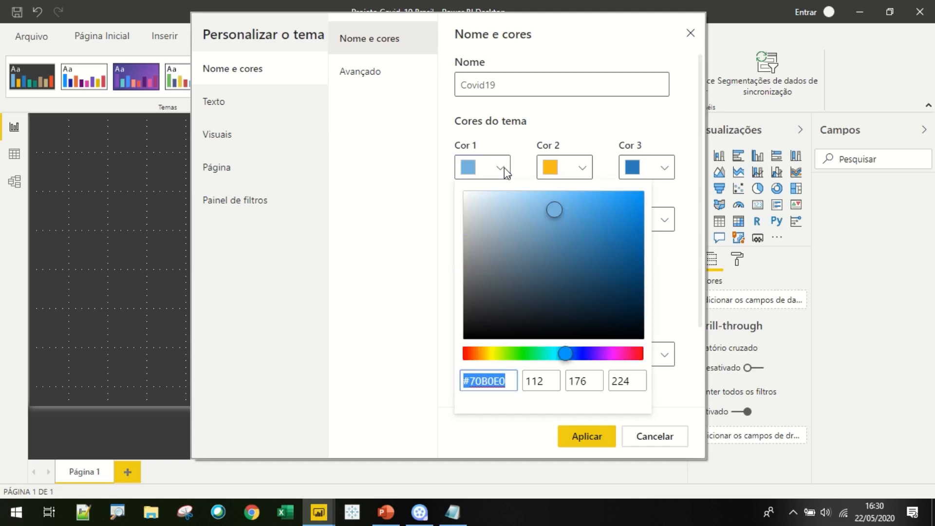
{"action": "left_click", "coordinate": [505, 167]}
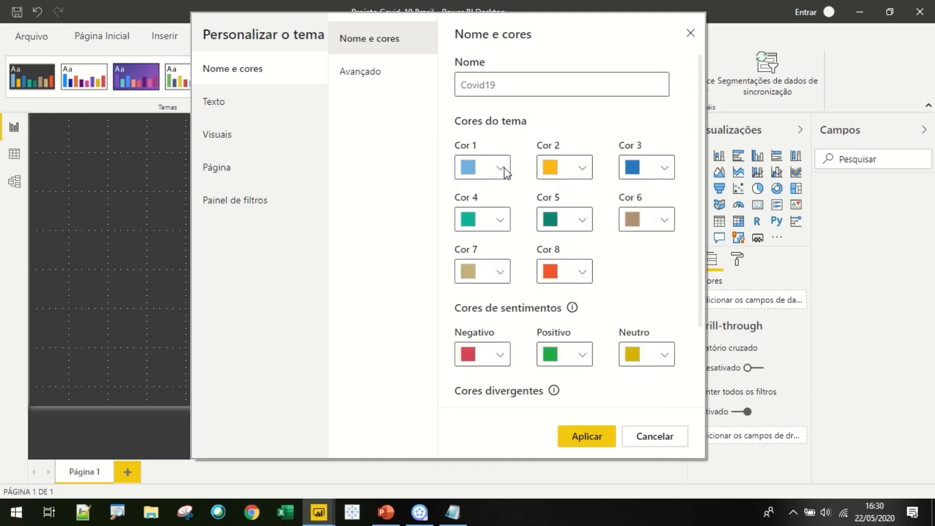
{"action": "left_click", "coordinate": [504, 167]}
{"action": "left_click_drag", "start_coordinate": [512, 224], "coordinate": [577, 258]}
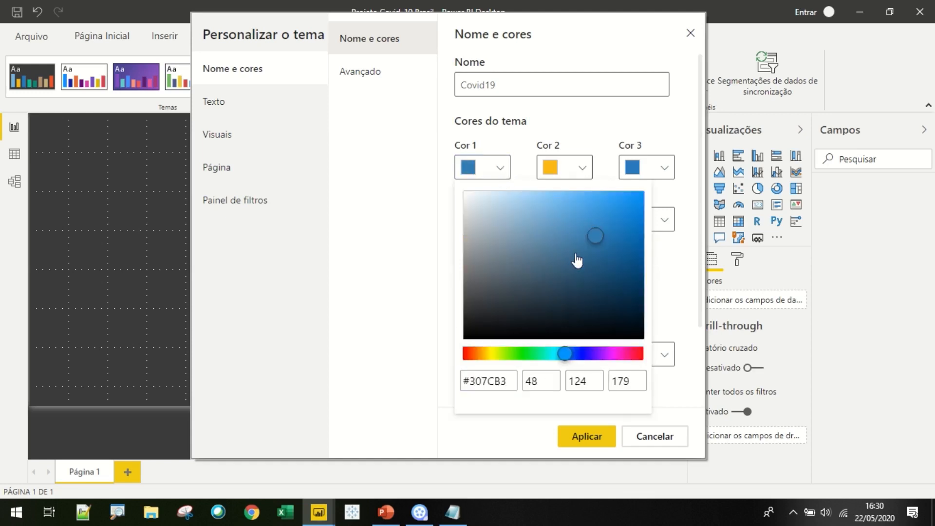
{"action": "left_click", "coordinate": [562, 278]}
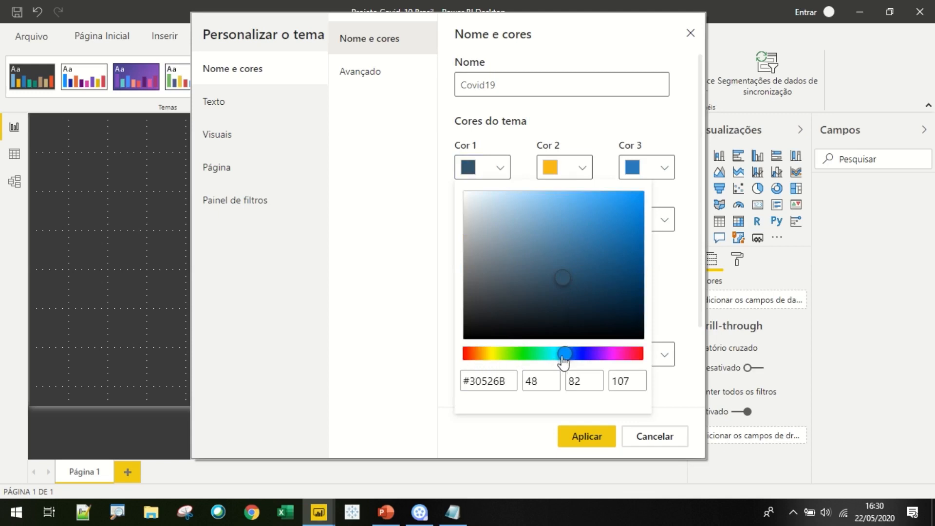
{"action": "left_click_drag", "start_coordinate": [564, 360], "coordinate": [499, 354]}
{"action": "left_click_drag", "start_coordinate": [572, 282], "coordinate": [705, 185]}
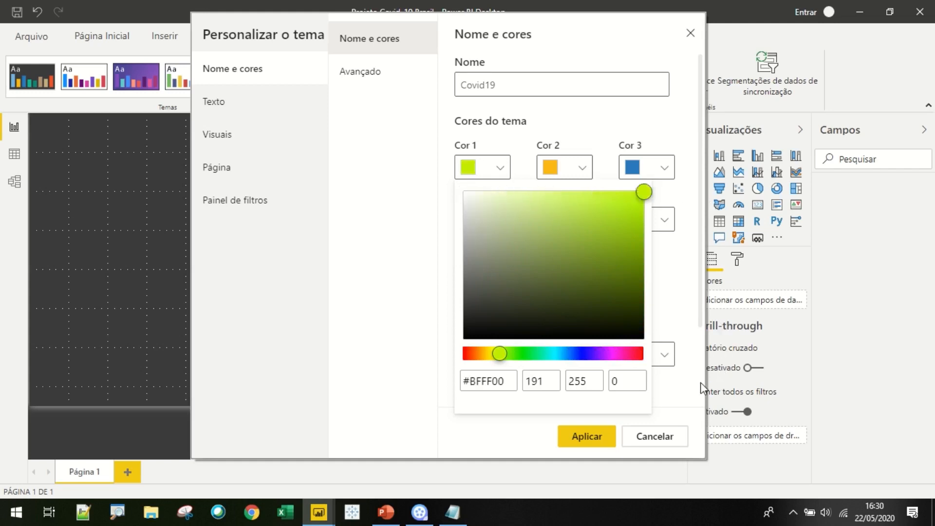
{"action": "left_click_drag", "start_coordinate": [700, 382], "coordinate": [648, 359]}
{"action": "left_click_drag", "start_coordinate": [536, 269], "coordinate": [572, 228]}
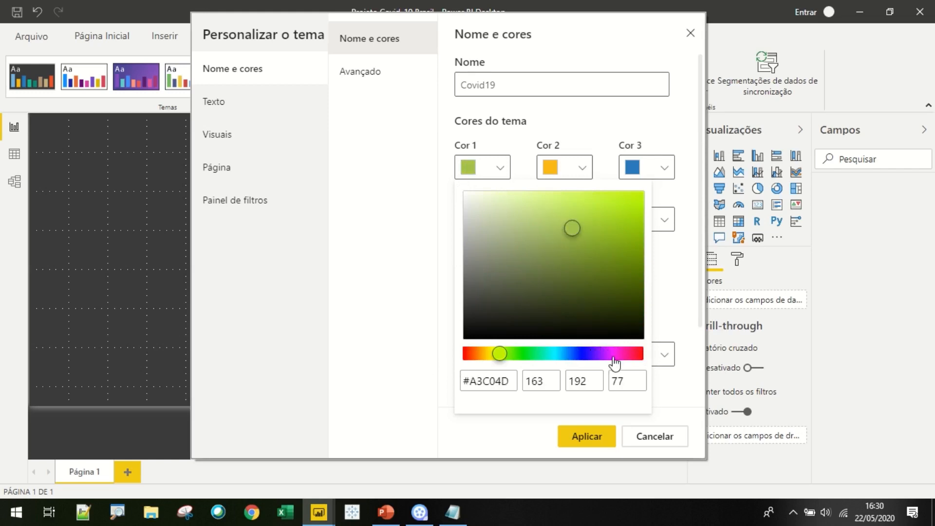
{"action": "left_click_drag", "start_coordinate": [595, 354], "coordinate": [650, 355]}
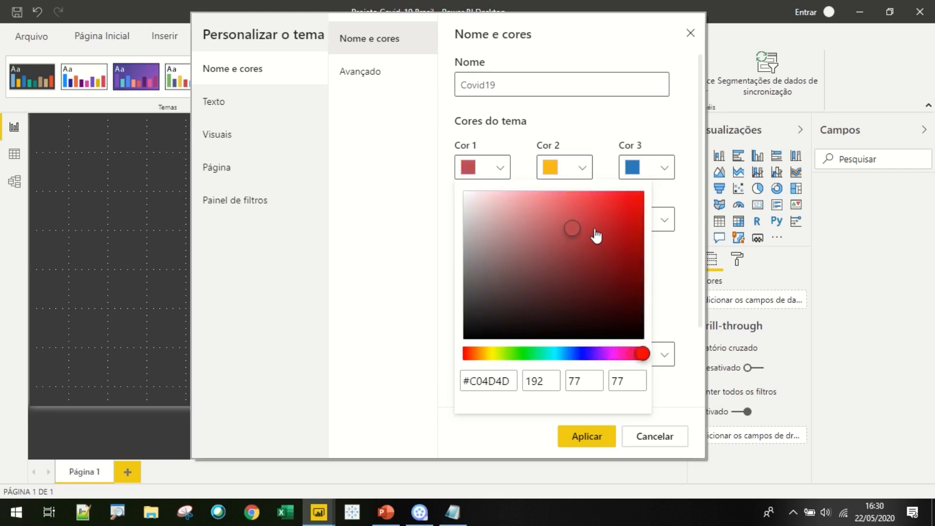
{"action": "left_click_drag", "start_coordinate": [579, 232], "coordinate": [653, 193]}
{"action": "left_click", "coordinate": [548, 169]}
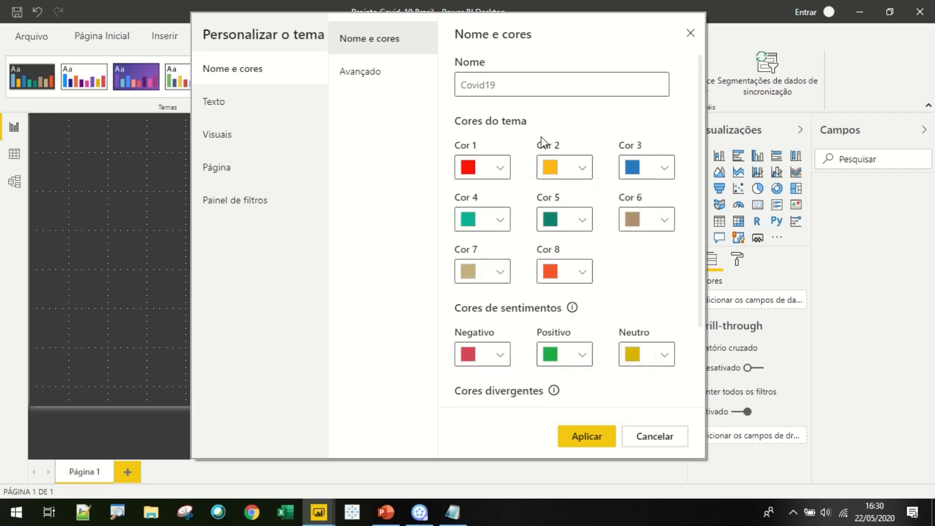
Step: Change theme colour Cor 2 to light red #F95959
{"action": "left_click", "coordinate": [548, 168]}
{"action": "left_click", "coordinate": [588, 355]}
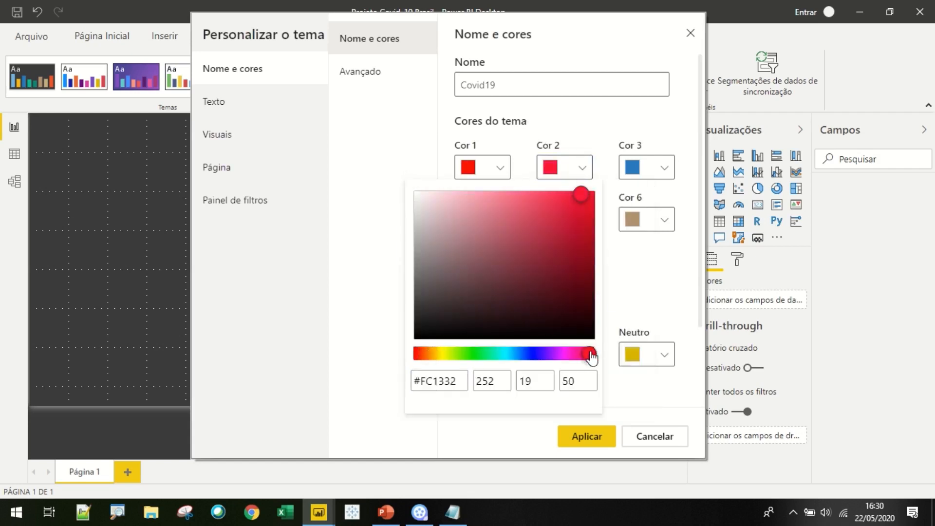
{"action": "left_click_drag", "start_coordinate": [580, 197], "coordinate": [528, 229]}
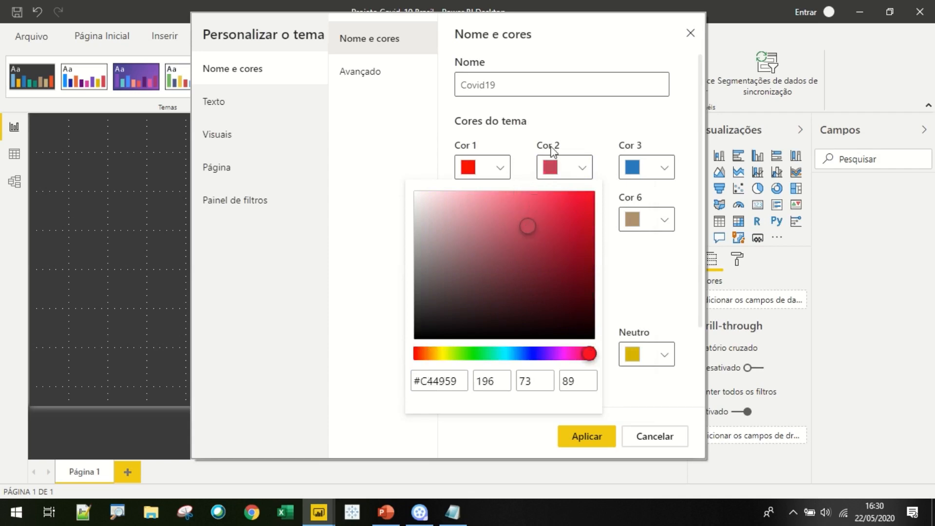
{"action": "left_click_drag", "start_coordinate": [590, 355], "coordinate": [594, 354]}
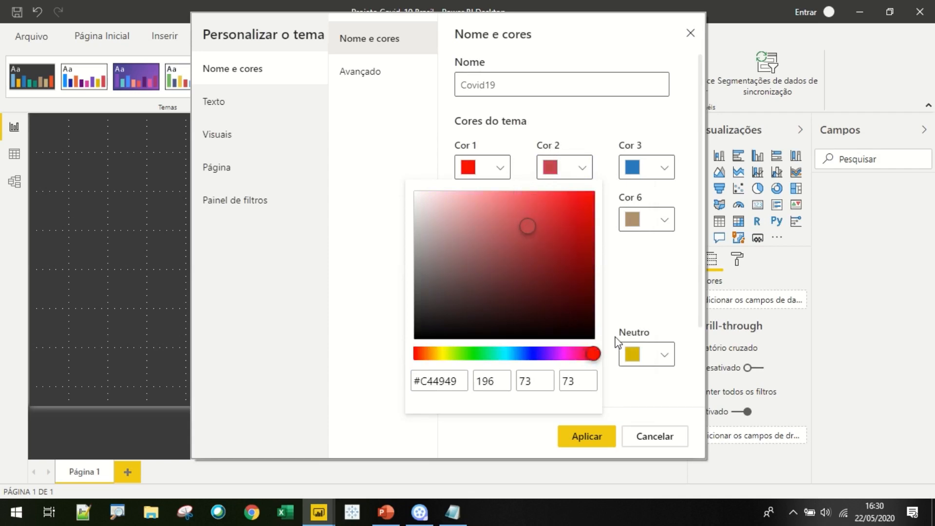
{"action": "left_click_drag", "start_coordinate": [542, 237], "coordinate": [531, 199]}
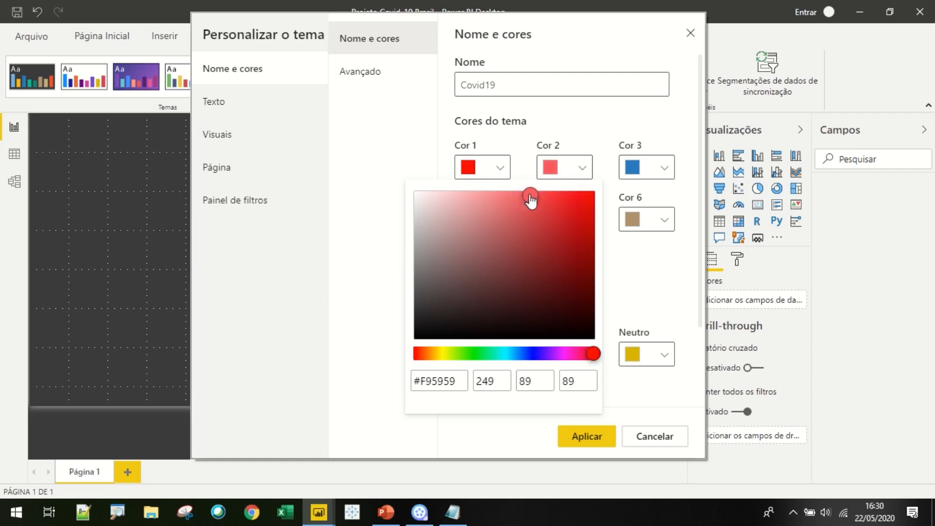
{"action": "left_click", "coordinate": [528, 169]}
Step: Change theme colour Cor 3 to orange #FA8A00
{"action": "left_click", "coordinate": [634, 172]}
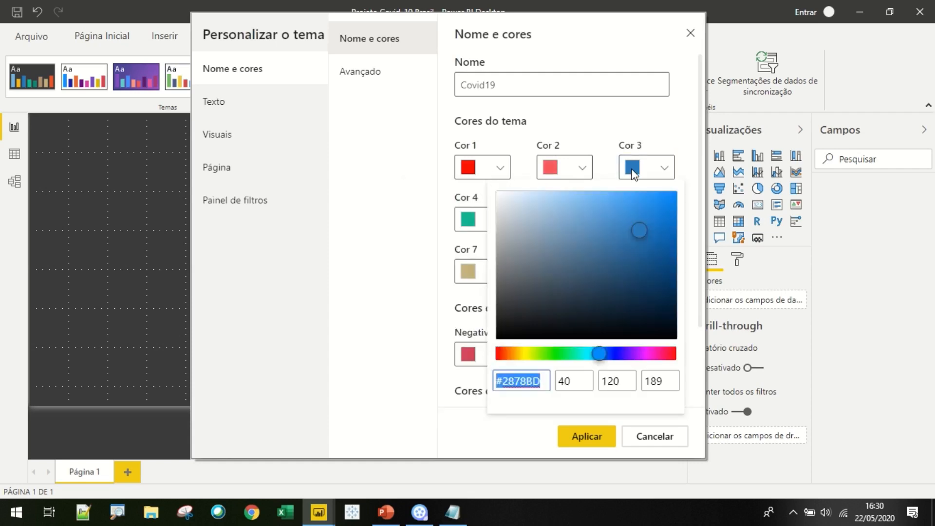
{"action": "left_click_drag", "start_coordinate": [537, 348], "coordinate": [494, 354]}
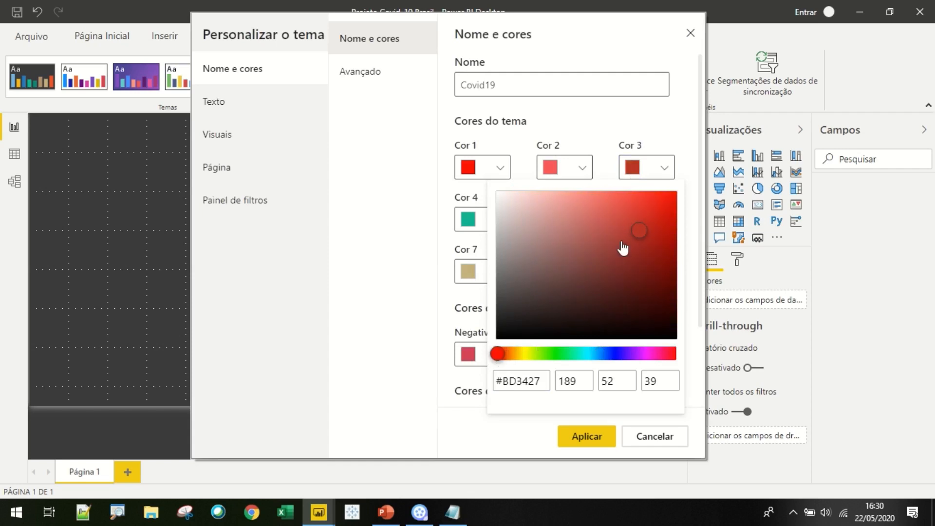
{"action": "left_click_drag", "start_coordinate": [633, 235], "coordinate": [569, 193]}
{"action": "left_click_drag", "start_coordinate": [505, 360], "coordinate": [512, 358]}
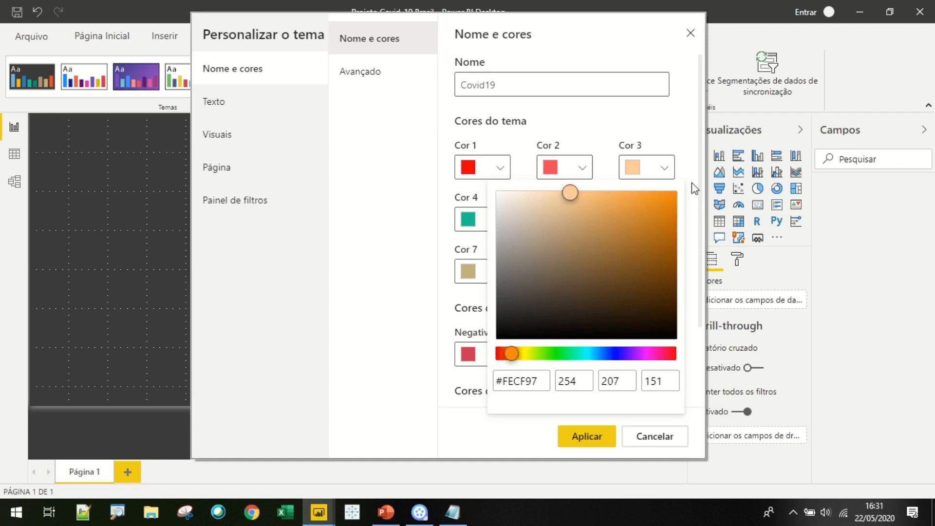
{"action": "left_click_drag", "start_coordinate": [570, 193], "coordinate": [696, 194]}
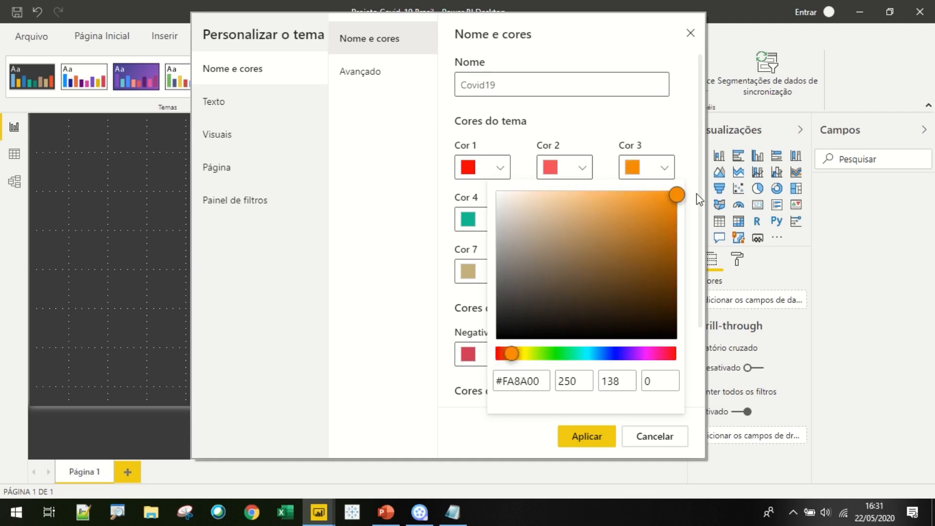
{"action": "left_click", "coordinate": [501, 122]}
Step: Lighten theme colour Cor 2 to a paler pinkish red
{"action": "left_click", "coordinate": [486, 223]}
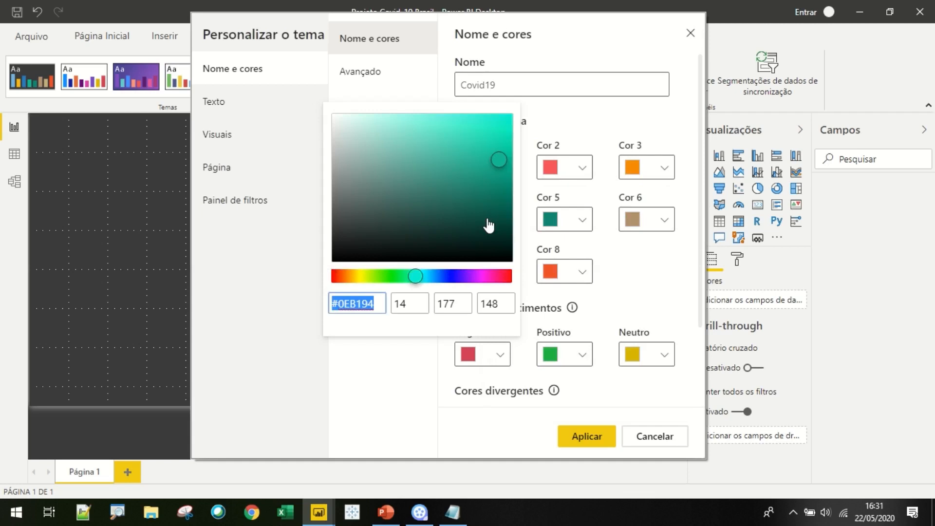
{"action": "left_click", "coordinate": [570, 177]}
{"action": "left_click", "coordinate": [572, 171]}
{"action": "left_click_drag", "start_coordinate": [531, 195], "coordinate": [507, 195]}
{"action": "left_click", "coordinate": [526, 137]}
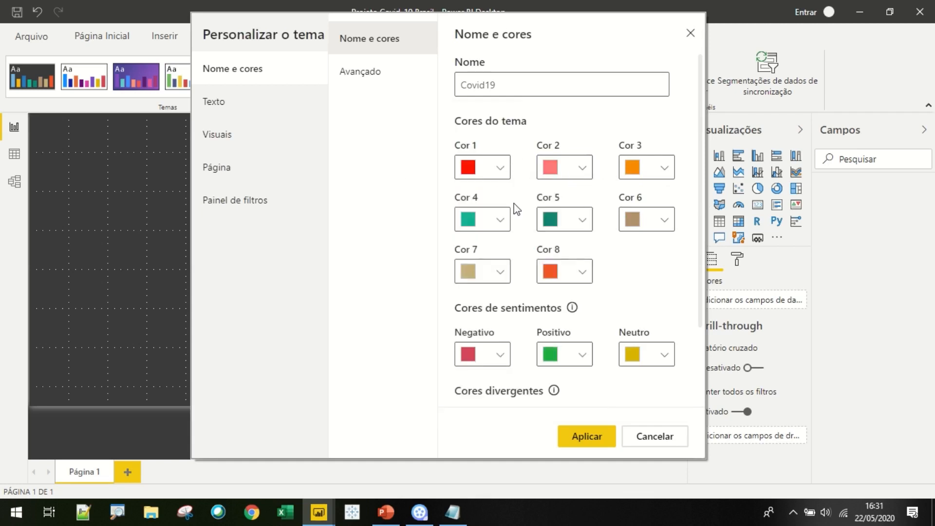
Step: Change theme colour Cor 4 to yellow #FFE358
{"action": "left_click", "coordinate": [483, 228]}
{"action": "left_click_drag", "start_coordinate": [357, 276], "coordinate": [356, 277]}
{"action": "left_click_drag", "start_coordinate": [453, 183], "coordinate": [449, 105]}
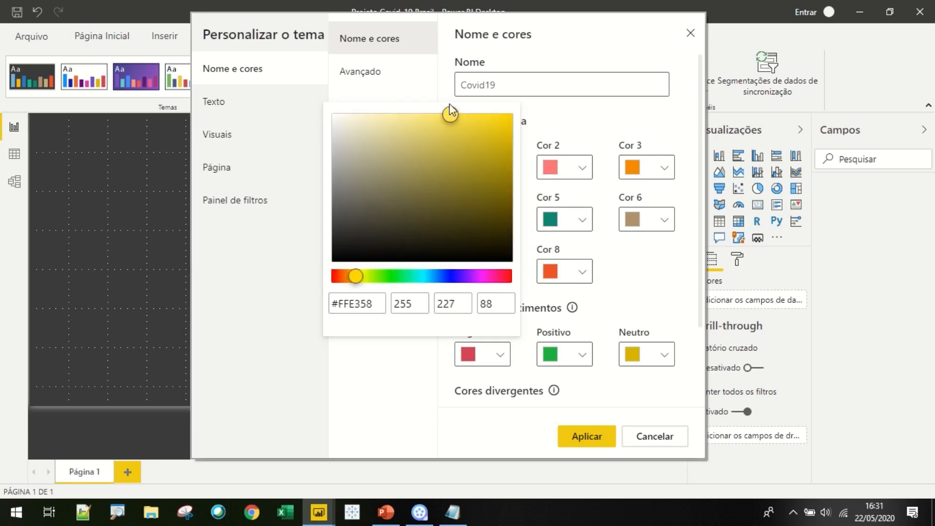
{"action": "left_click", "coordinate": [526, 113]}
Step: Change theme colour Cor 5 to olive green #9CAA0D
{"action": "left_click", "coordinate": [568, 220]}
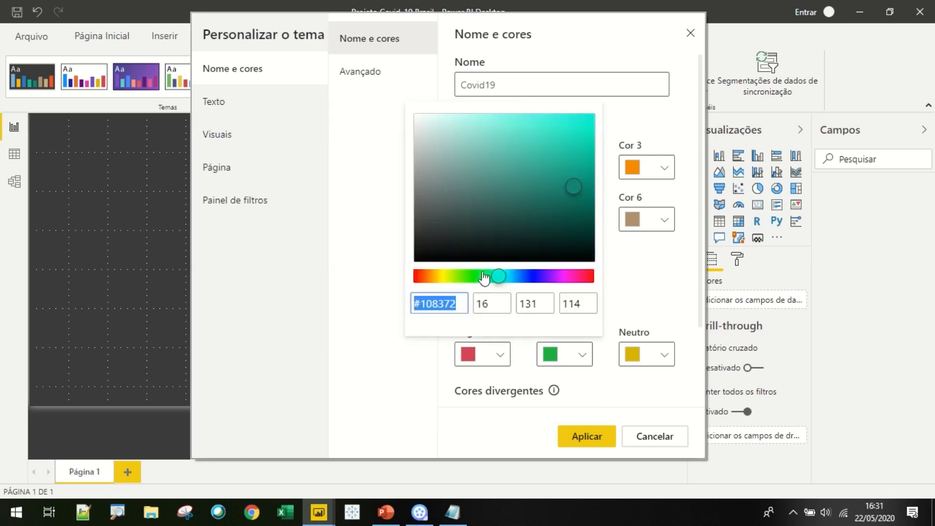
{"action": "left_click", "coordinate": [446, 276]}
{"action": "left_click_drag", "start_coordinate": [463, 257], "coordinate": [592, 115]}
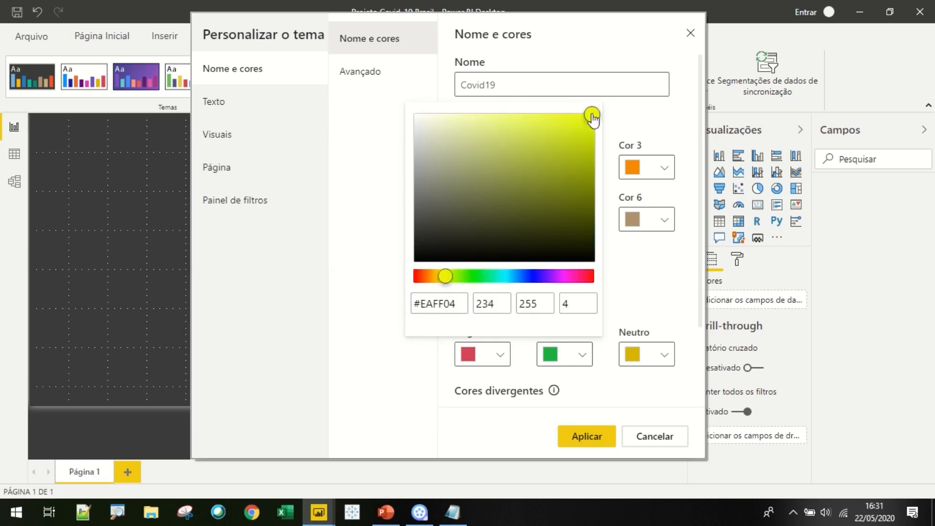
{"action": "left_click", "coordinate": [395, 224]}
{"action": "left_click", "coordinate": [568, 220]}
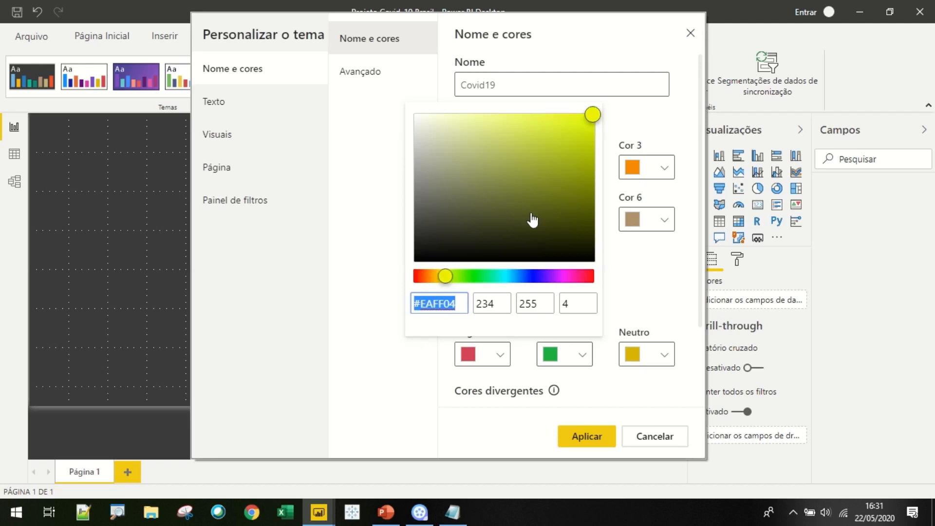
{"action": "left_click_drag", "start_coordinate": [568, 186], "coordinate": [581, 163]}
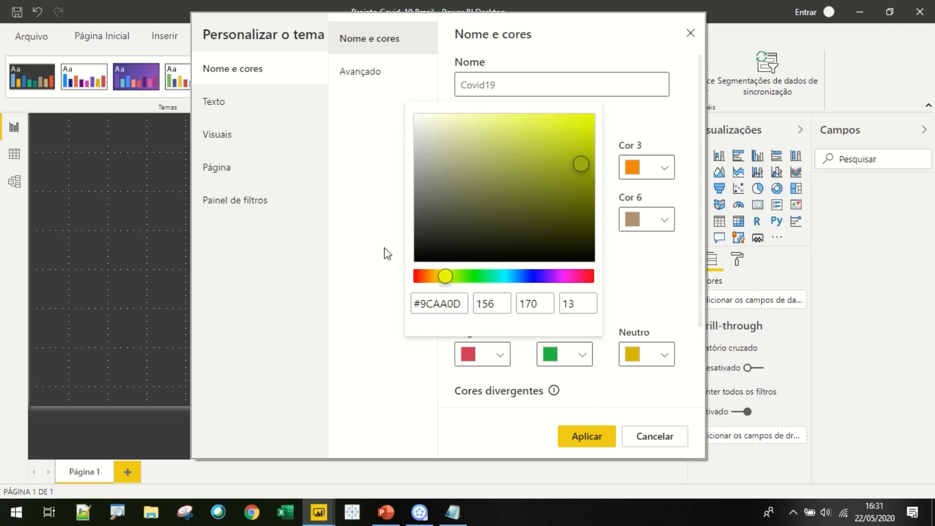
{"action": "left_click", "coordinate": [387, 254]}
Step: Change theme colour Cor 6 to a muted teal green
{"action": "left_click", "coordinate": [636, 222]}
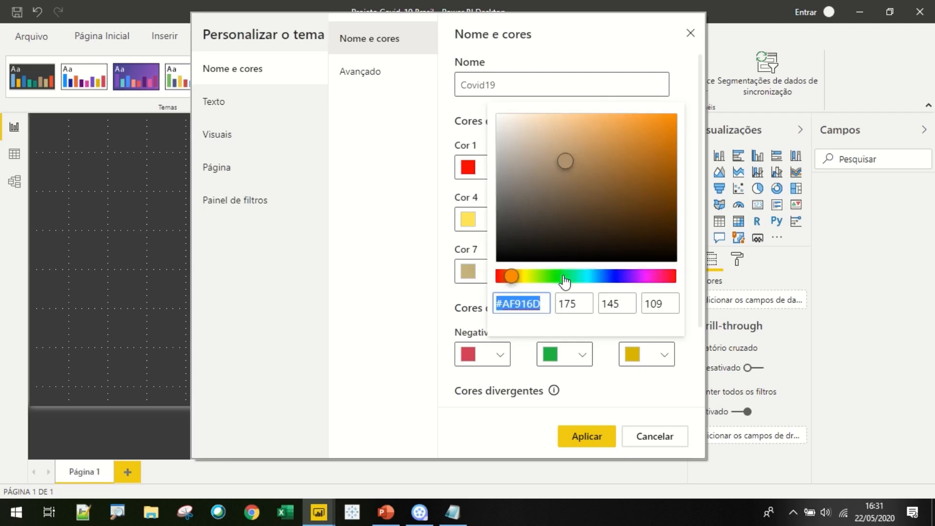
{"action": "left_click_drag", "start_coordinate": [564, 278], "coordinate": [579, 277]}
{"action": "left_click_drag", "start_coordinate": [604, 226], "coordinate": [598, 181]}
{"action": "left_click", "coordinate": [412, 197]}
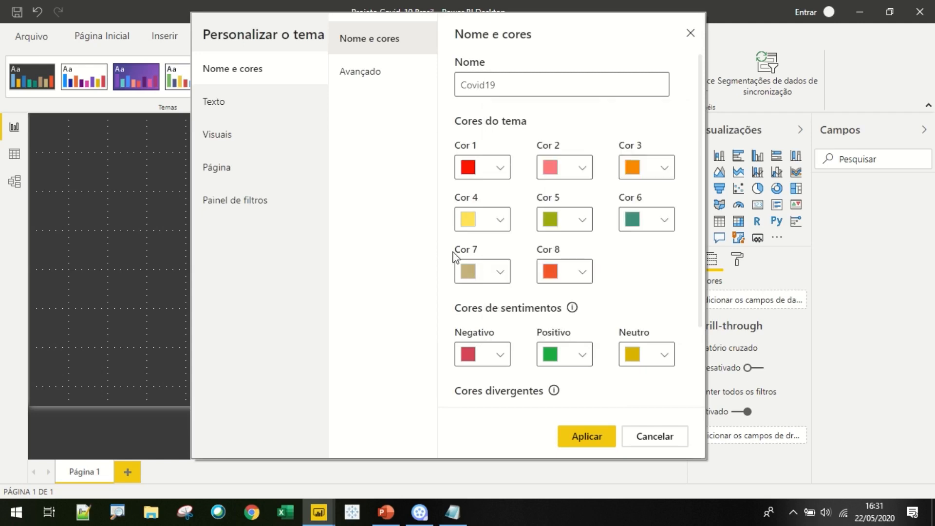
Step: Change theme colour Cor 7 to a light blue
{"action": "left_click", "coordinate": [489, 271]}
{"action": "left_click", "coordinate": [565, 199]}
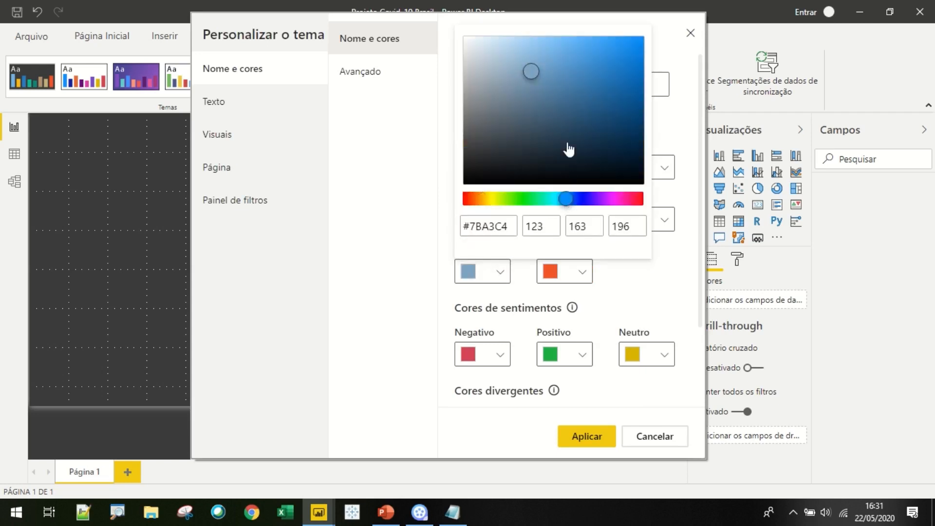
{"action": "left_click_drag", "start_coordinate": [582, 104], "coordinate": [555, 50]}
{"action": "left_click", "coordinate": [429, 201]}
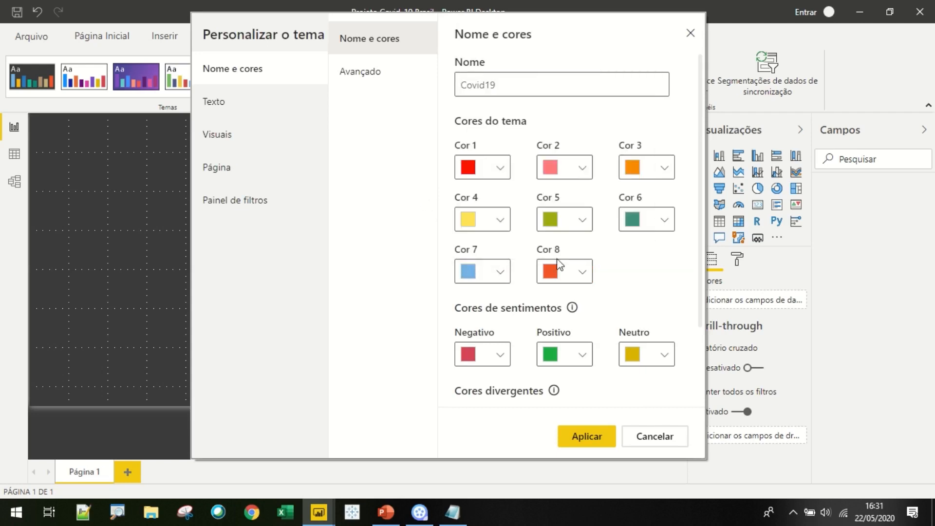
Step: Change theme colour Cor 8 to a muted purple
{"action": "left_click", "coordinate": [578, 273]}
{"action": "left_click", "coordinate": [558, 199]}
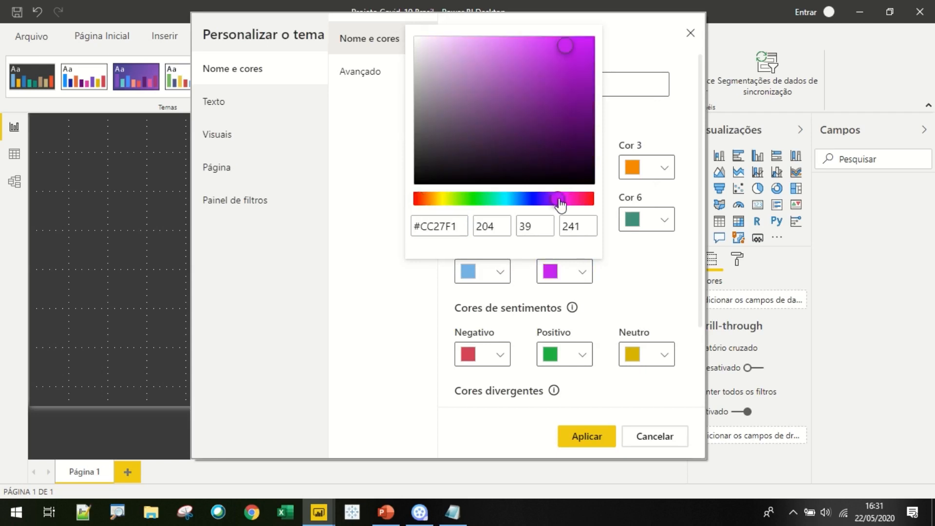
{"action": "left_click", "coordinate": [539, 39]}
{"action": "left_click_drag", "start_coordinate": [540, 45], "coordinate": [505, 87]}
{"action": "left_click", "coordinate": [378, 123]}
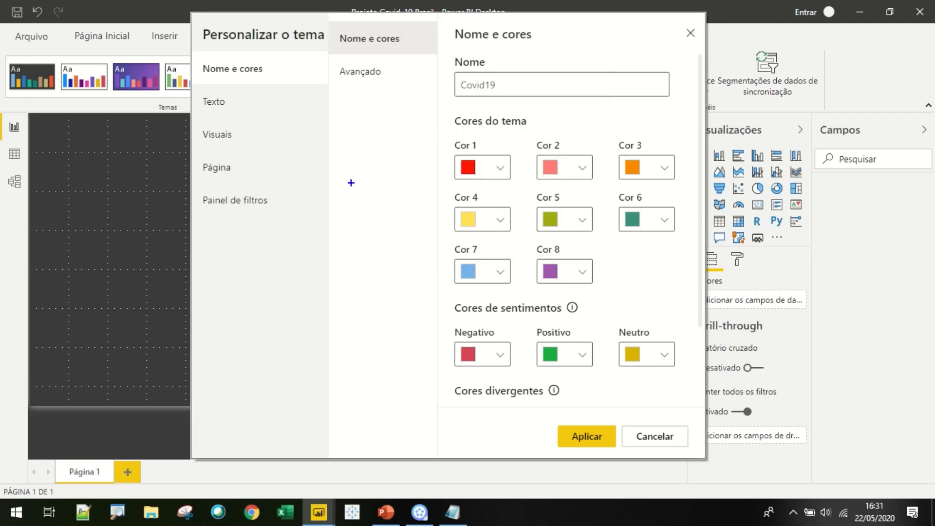
{"action": "left_click_drag", "start_coordinate": [234, 216], "coordinate": [235, 217]}
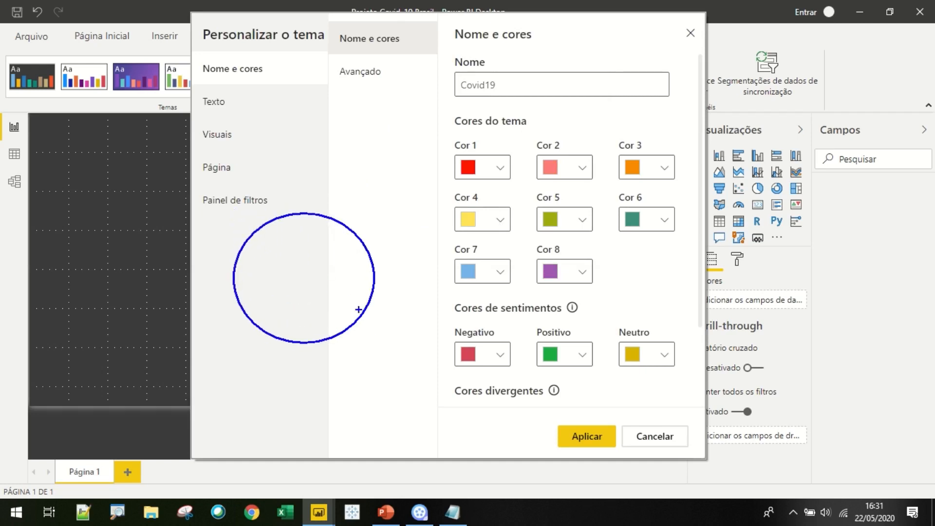
{"action": "left_click_drag", "start_coordinate": [308, 276], "coordinate": [364, 239]}
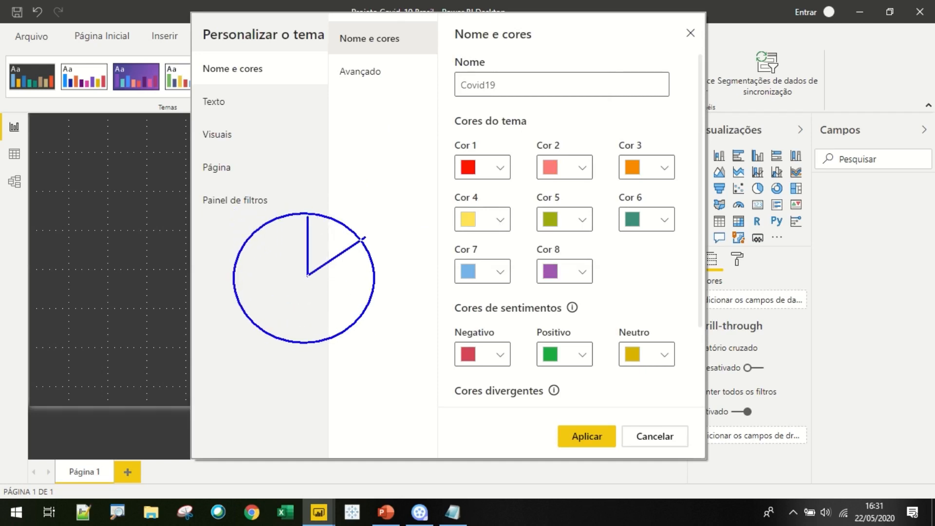
{"action": "left_click_drag", "start_coordinate": [307, 276], "coordinate": [373, 289]}
{"action": "left_click_drag", "start_coordinate": [333, 316], "coordinate": [346, 325]}
{"action": "left_click_drag", "start_coordinate": [333, 247], "coordinate": [459, 168]}
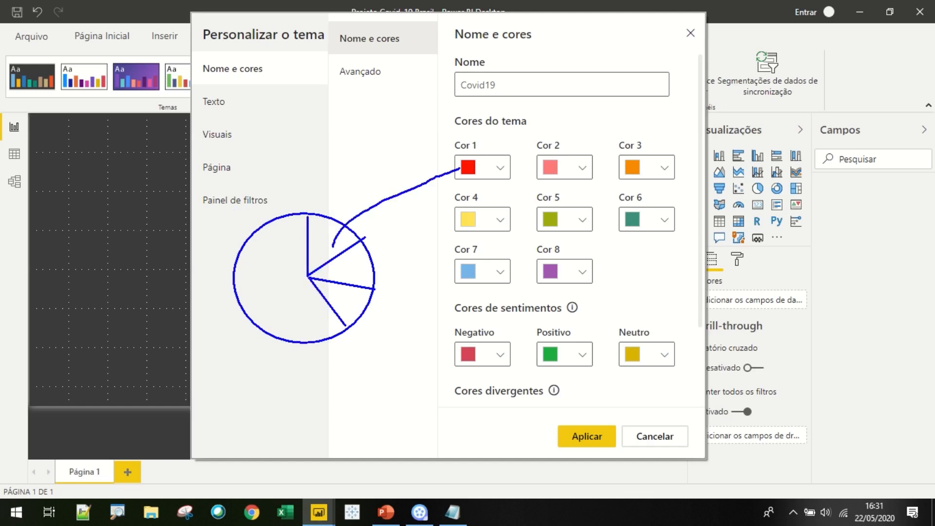
{"action": "mouse_move", "coordinate": [355, 267]}
{"action": "left_mouse_down"}
{"action": "mouse_move", "coordinate": [473, 220]}
{"action": "mouse_move", "coordinate": [545, 174]}
{"action": "left_mouse_up"}
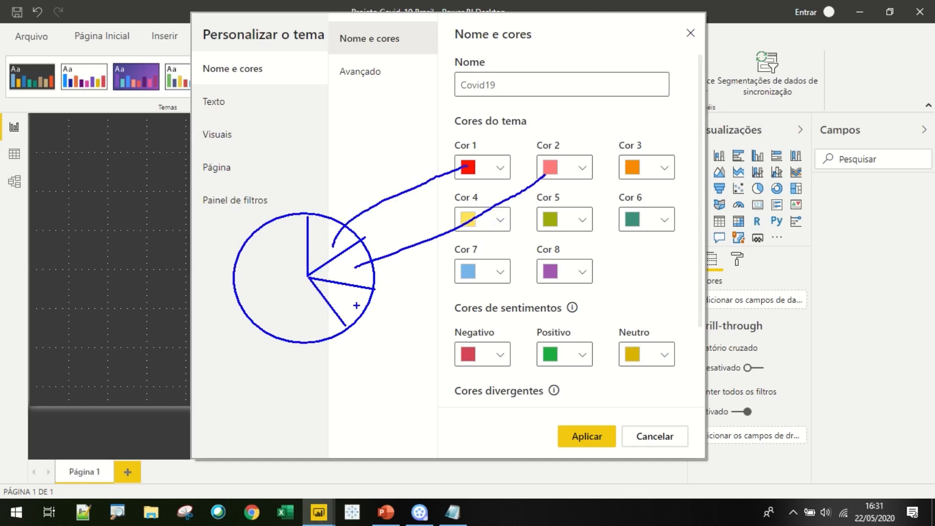
{"action": "mouse_move", "coordinate": [356, 306]}
{"action": "left_mouse_down"}
{"action": "mouse_move", "coordinate": [605, 233]}
{"action": "mouse_move", "coordinate": [628, 179]}
{"action": "left_mouse_up"}
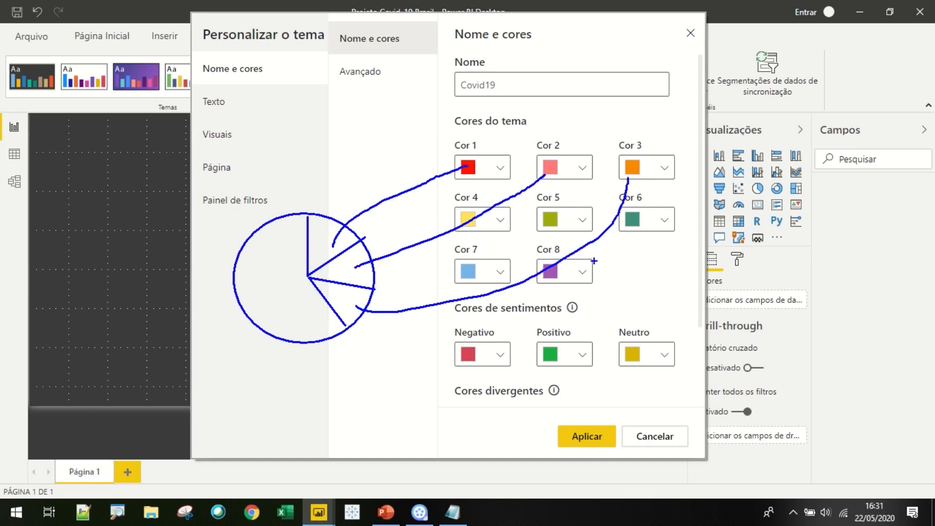
{"action": "key", "text": "Escape"}
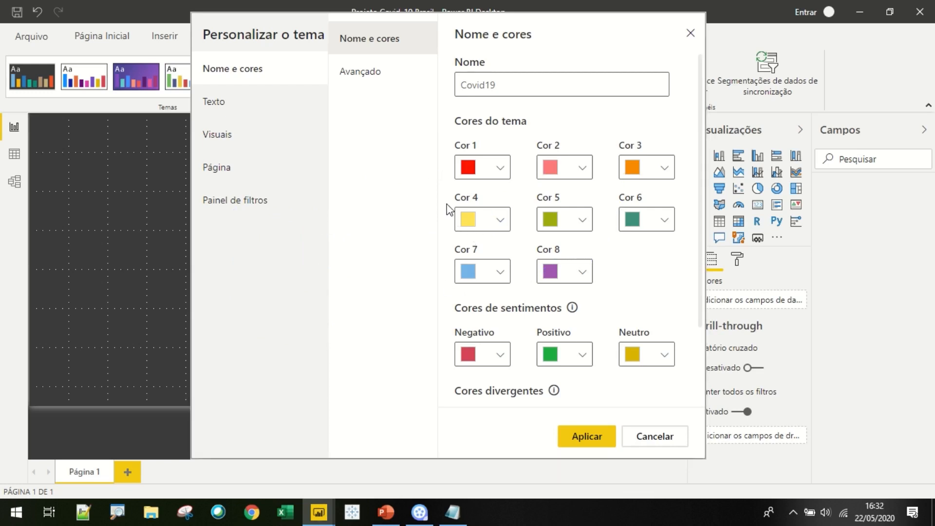
Step: Review the theme's advanced element colours and set the general text font family to Segoe UI
{"action": "left_click", "coordinate": [360, 73]}
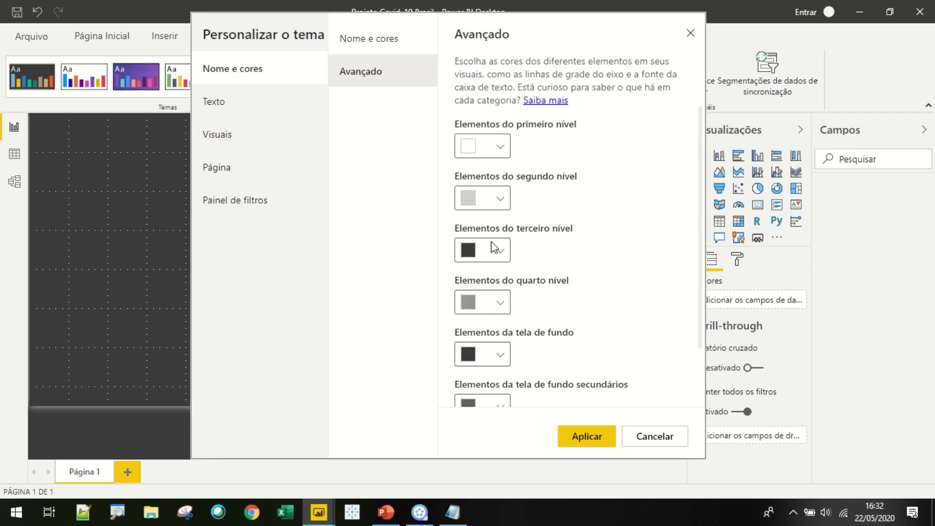
{"action": "scroll", "coordinate": [567, 210], "scroll_direction": "down", "scroll_amount": 3}
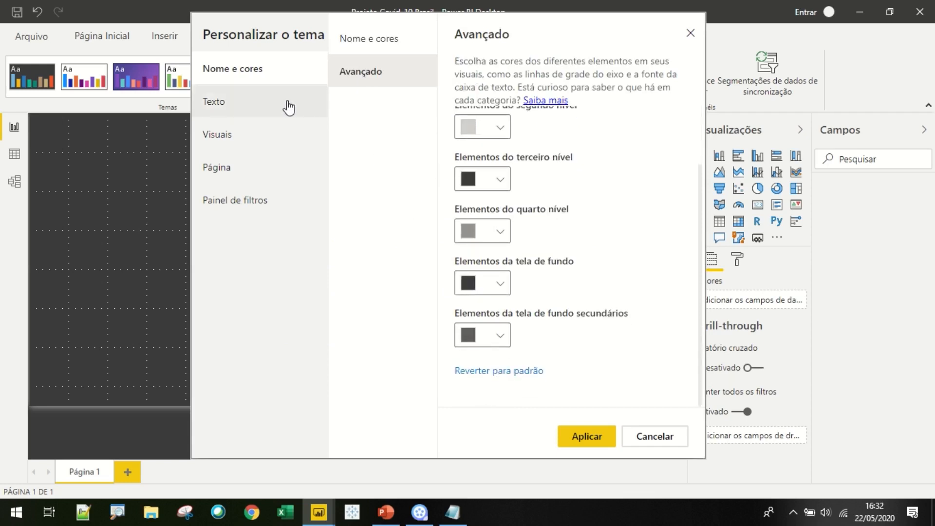
{"action": "left_click", "coordinate": [228, 104]}
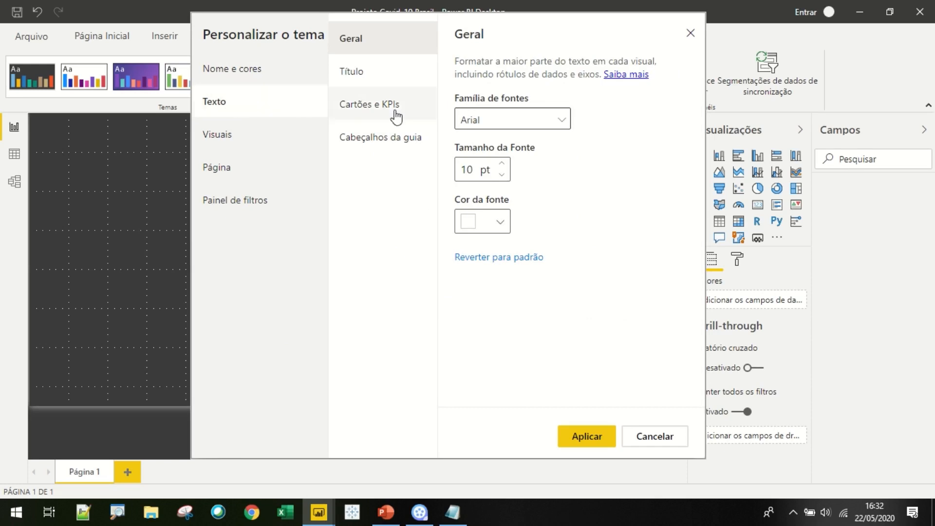
{"action": "left_click", "coordinate": [486, 126]}
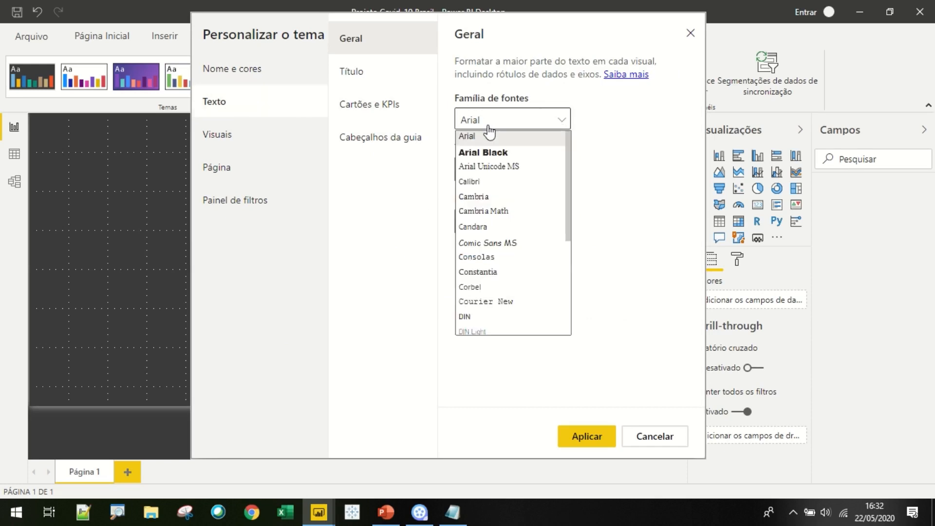
{"action": "scroll", "coordinate": [502, 258], "scroll_direction": "down", "scroll_amount": 3}
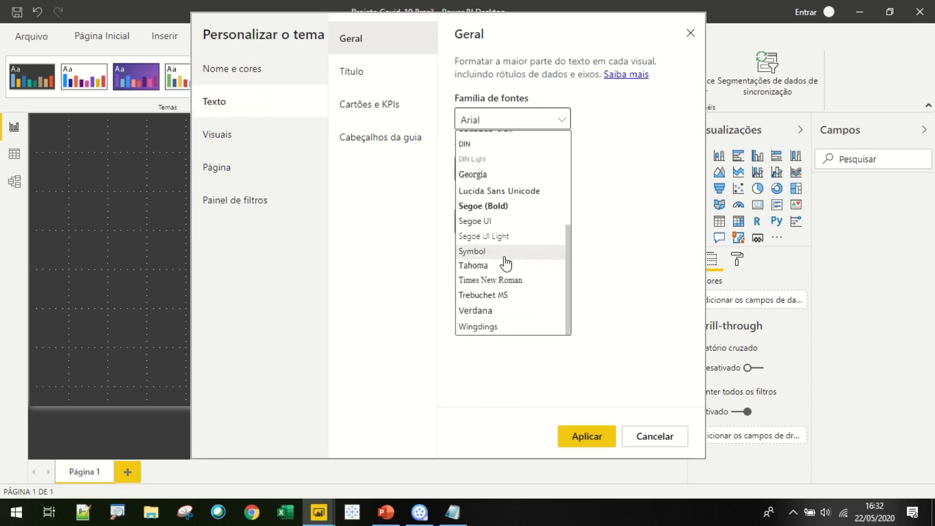
{"action": "left_click", "coordinate": [494, 223]}
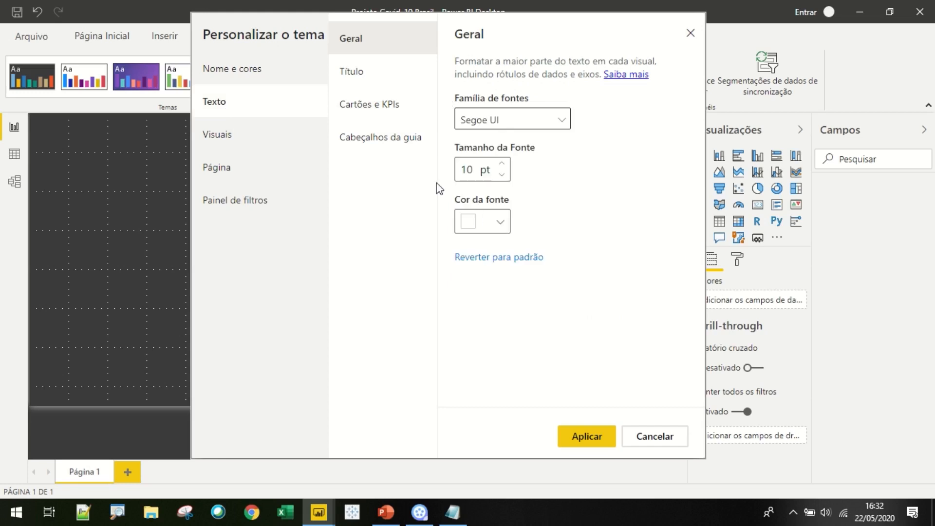
Step: Set the theme's font family to Segoe UI for titles and for cards and KPIs
{"action": "left_click", "coordinate": [362, 78]}
{"action": "left_click", "coordinate": [497, 127]}
{"action": "scroll", "coordinate": [487, 209], "scroll_direction": "down", "scroll_amount": 3}
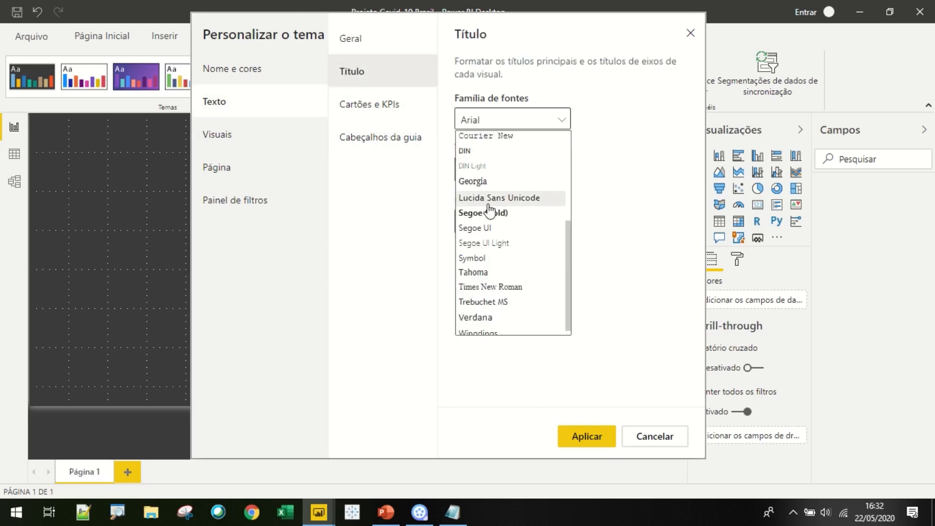
{"action": "left_click", "coordinate": [487, 222]}
{"action": "left_click", "coordinate": [404, 104]}
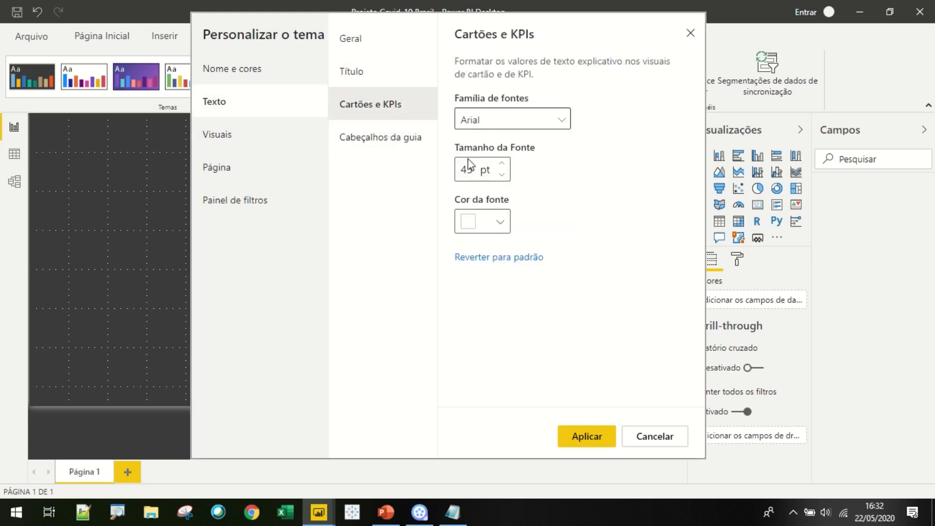
{"action": "left_click", "coordinate": [482, 122]}
{"action": "left_click", "coordinate": [486, 229]}
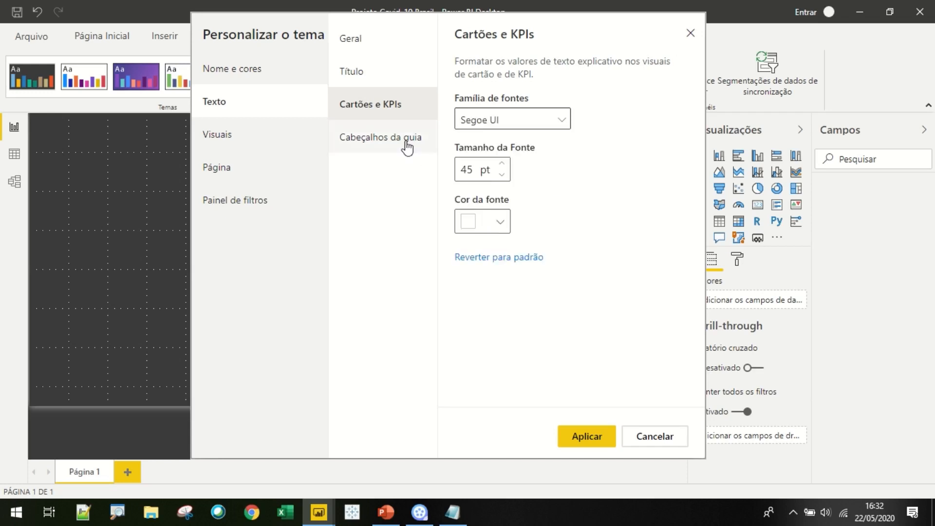
Step: Set the tab headers' font family to Segoe UI and the cards and KPIs font size to 30 pt
{"action": "left_click", "coordinate": [407, 145]}
{"action": "left_click", "coordinate": [494, 125]}
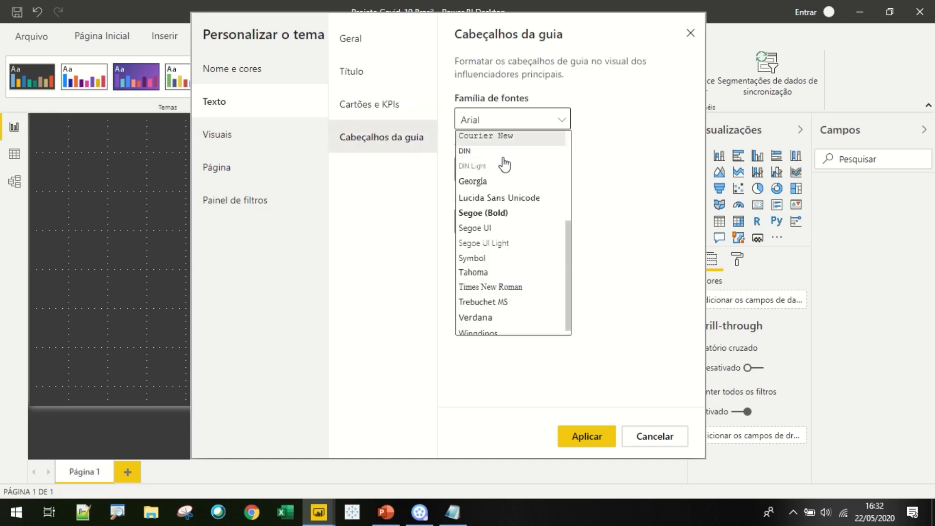
{"action": "left_click", "coordinate": [492, 228]}
{"action": "left_click", "coordinate": [369, 108]}
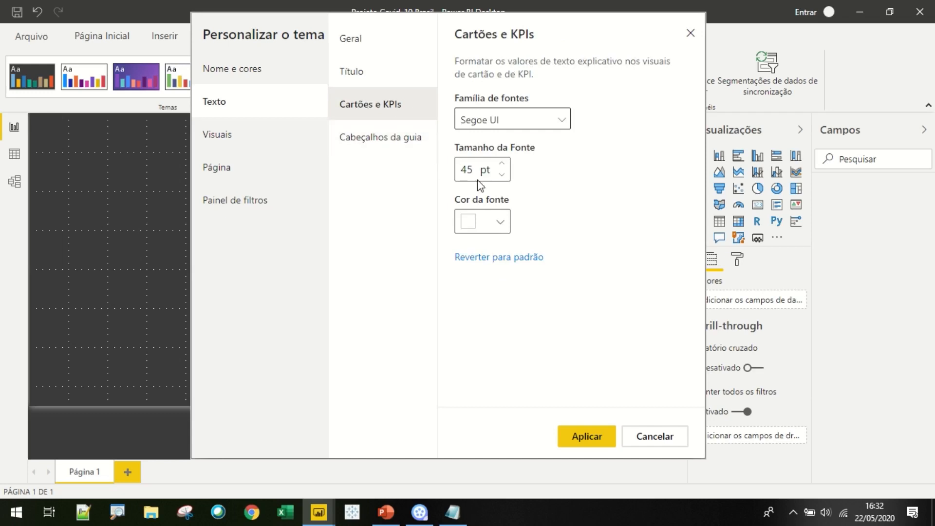
{"action": "left_click_drag", "start_coordinate": [475, 169], "coordinate": [450, 172]}
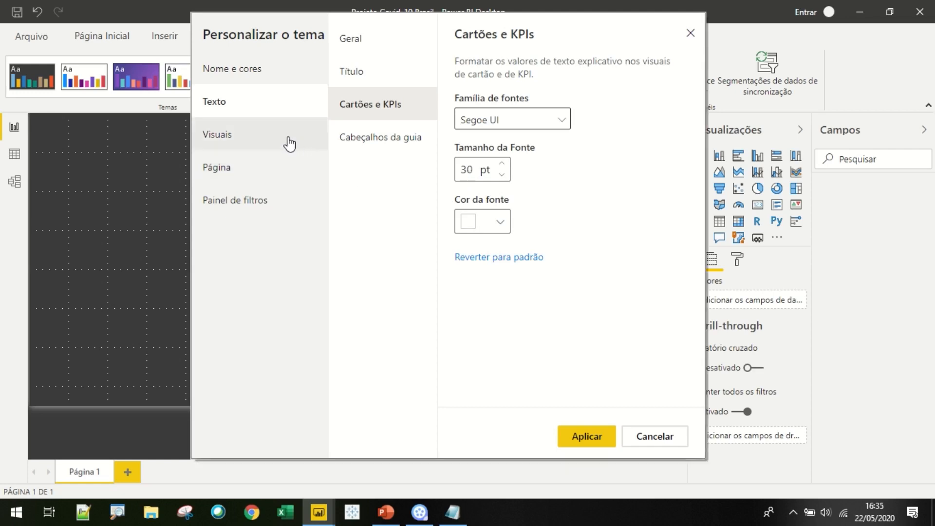
Step: Review the theme's visuals, page and filter pane settings, and apply the customised theme to the report
{"action": "left_click", "coordinate": [290, 143]}
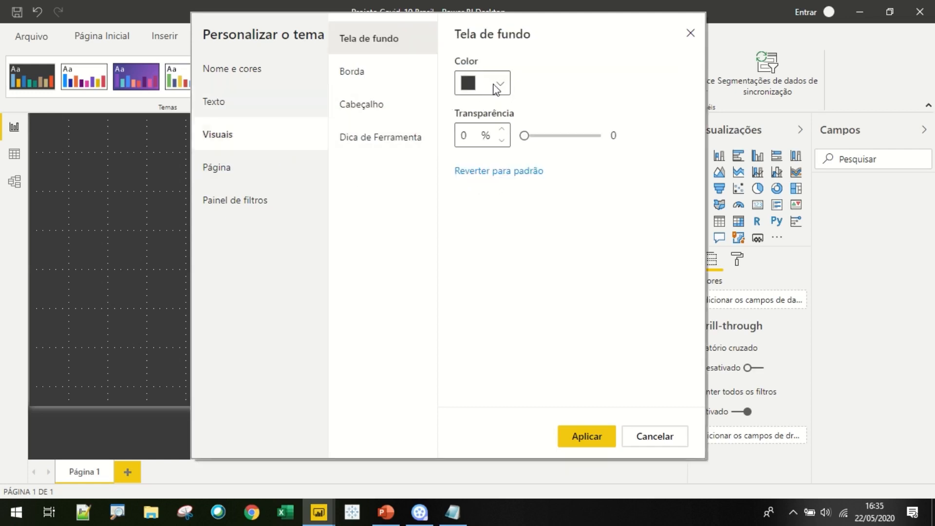
{"action": "left_click_drag", "start_coordinate": [526, 135], "coordinate": [543, 136]}
{"action": "left_click", "coordinate": [364, 80]}
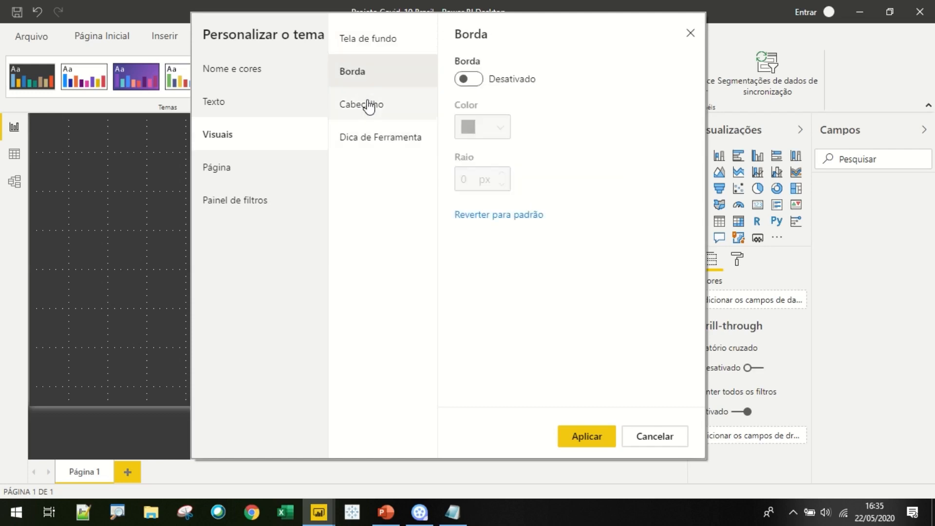
{"action": "left_click", "coordinate": [368, 106]}
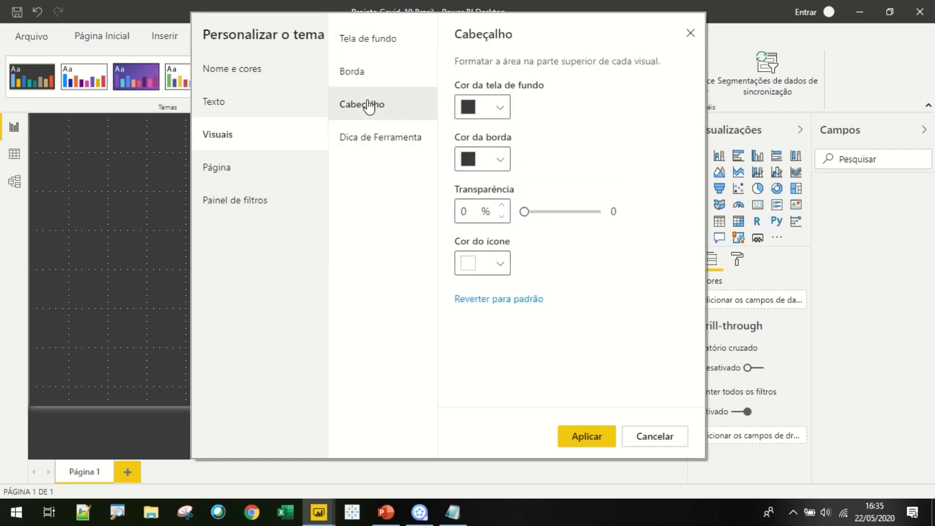
{"action": "left_click", "coordinate": [367, 138]}
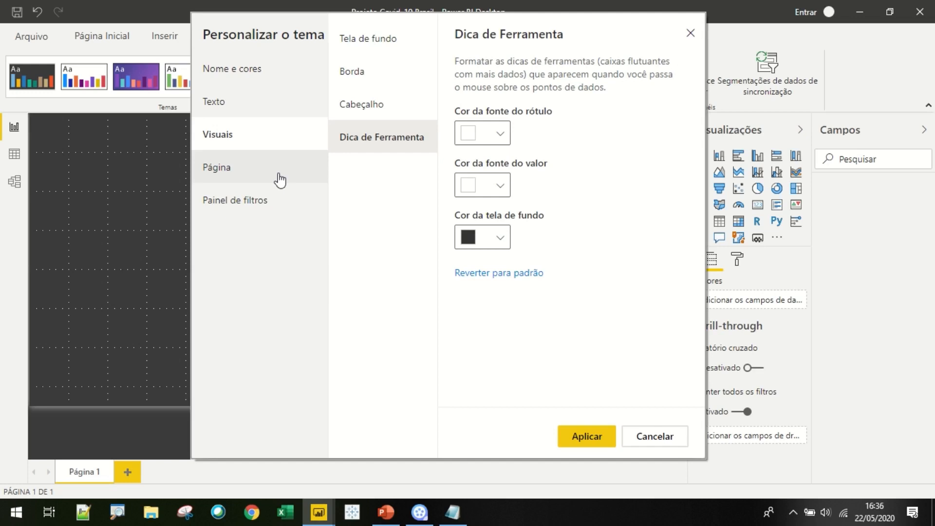
{"action": "left_click", "coordinate": [280, 181]}
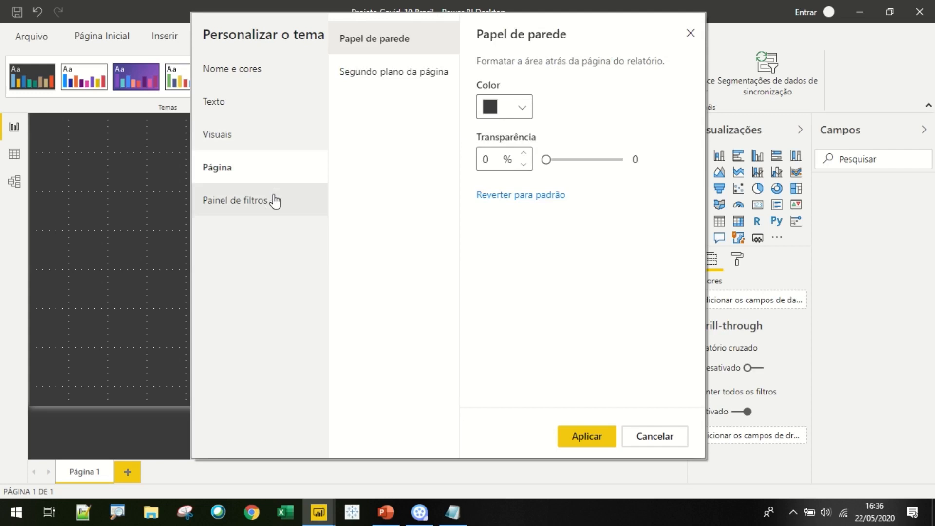
{"action": "left_click", "coordinate": [275, 201]}
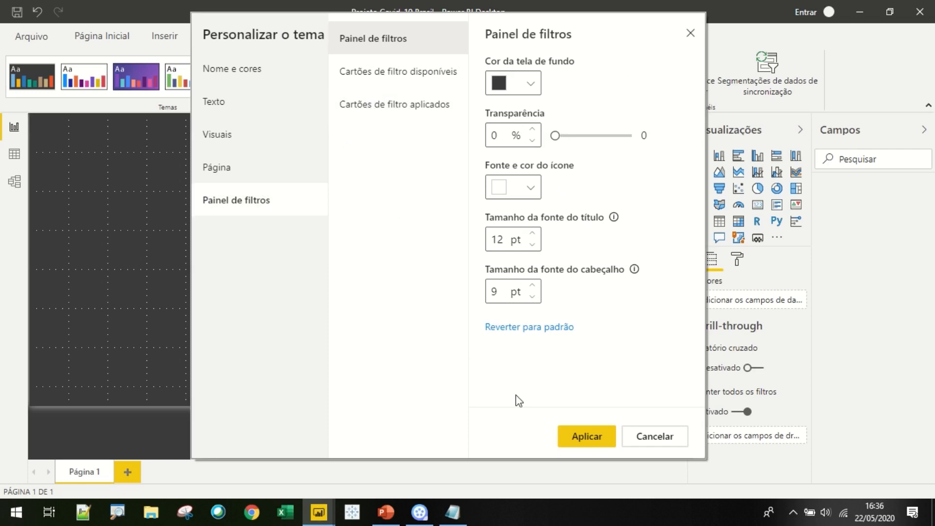
{"action": "left_click", "coordinate": [574, 440]}
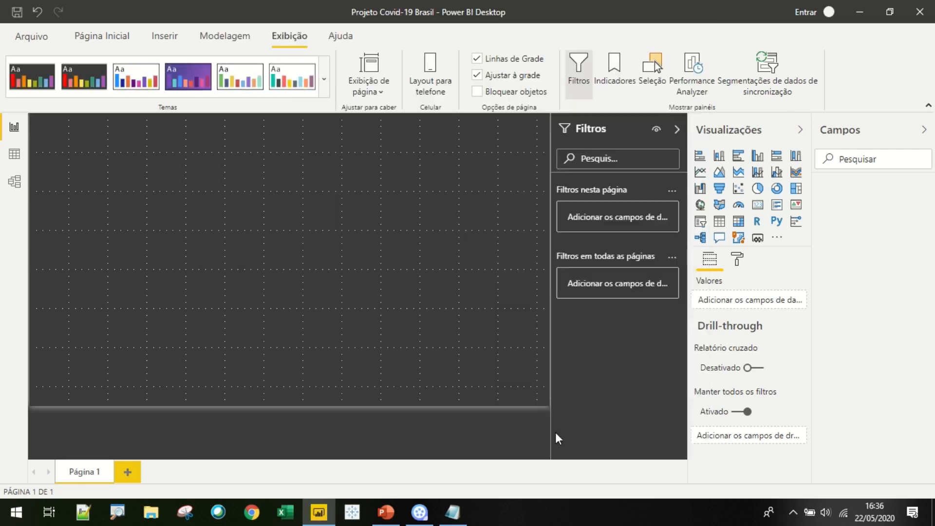
Step: Save the current theme as Covid19.json in the Aula de Power BI folder
{"action": "left_click", "coordinate": [324, 79]}
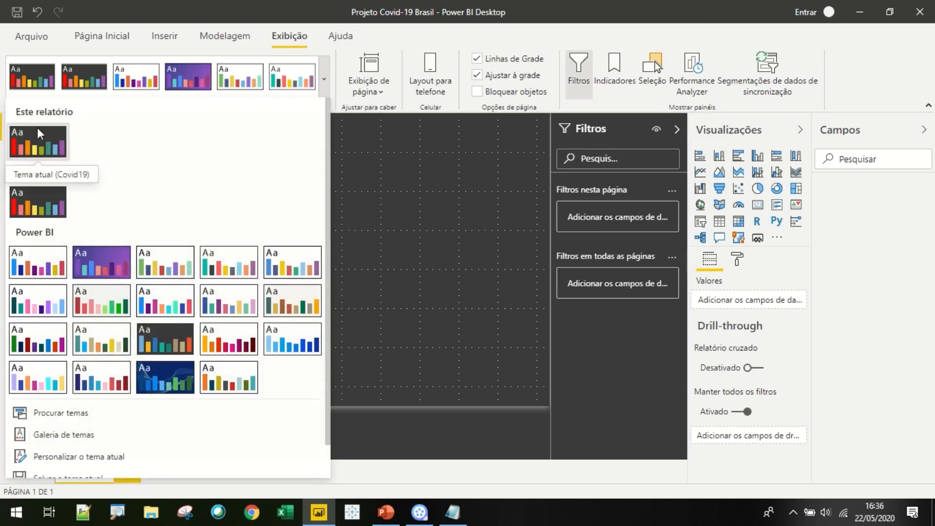
{"action": "scroll", "coordinate": [39, 145], "scroll_direction": "down", "scroll_amount": 1}
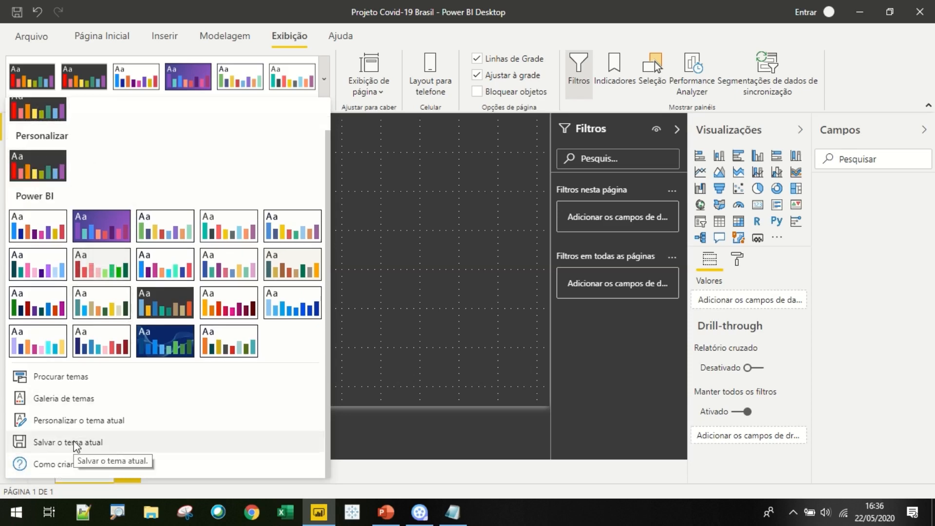
{"action": "left_click", "coordinate": [98, 442]}
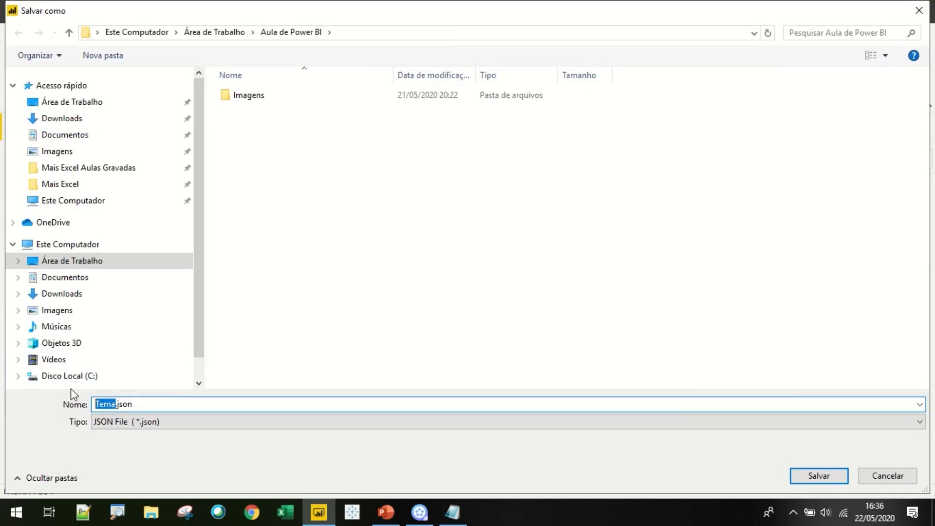
{"action": "type", "text": "Covid19"}
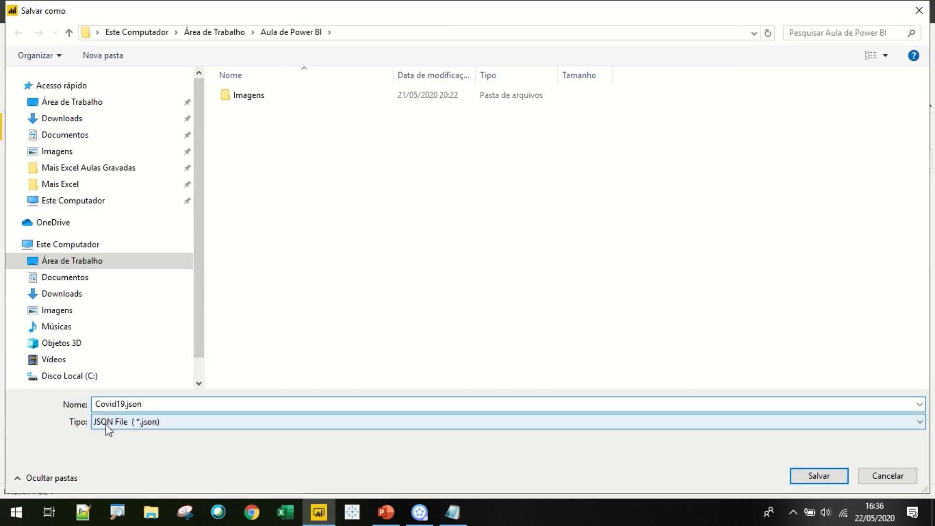
{"action": "left_click", "coordinate": [817, 477]}
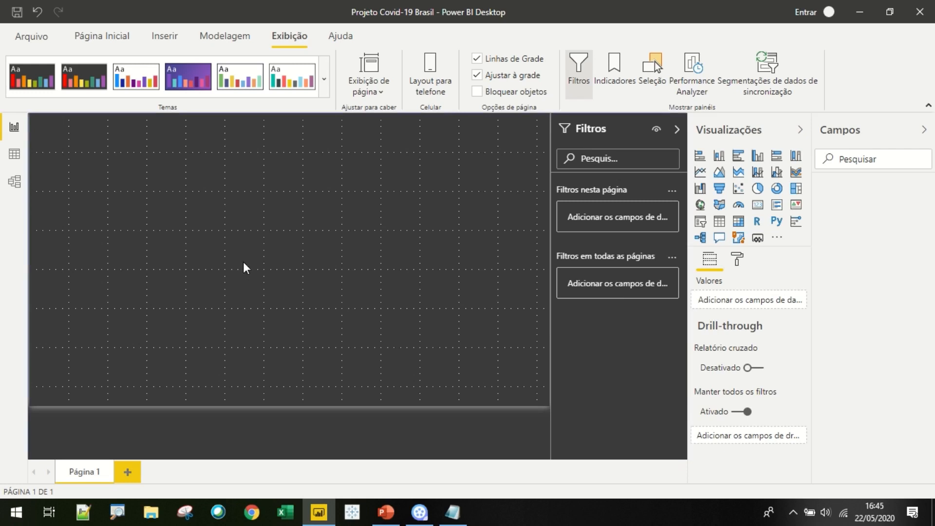
Step: Switch to Chrome and open the COVID-19 Brazil monitoring site at covid19br.wcota.me
{"action": "left_click", "coordinate": [246, 513]}
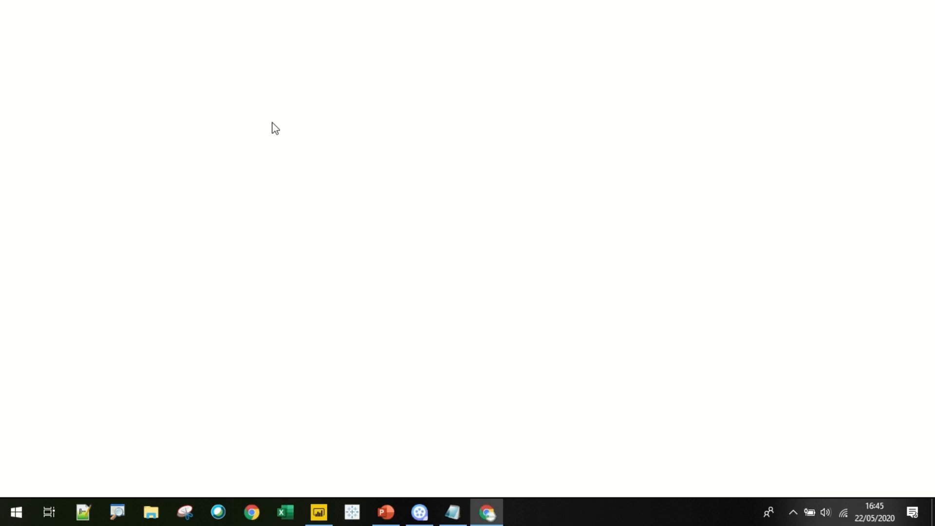
{"action": "left_click", "coordinate": [232, 31]}
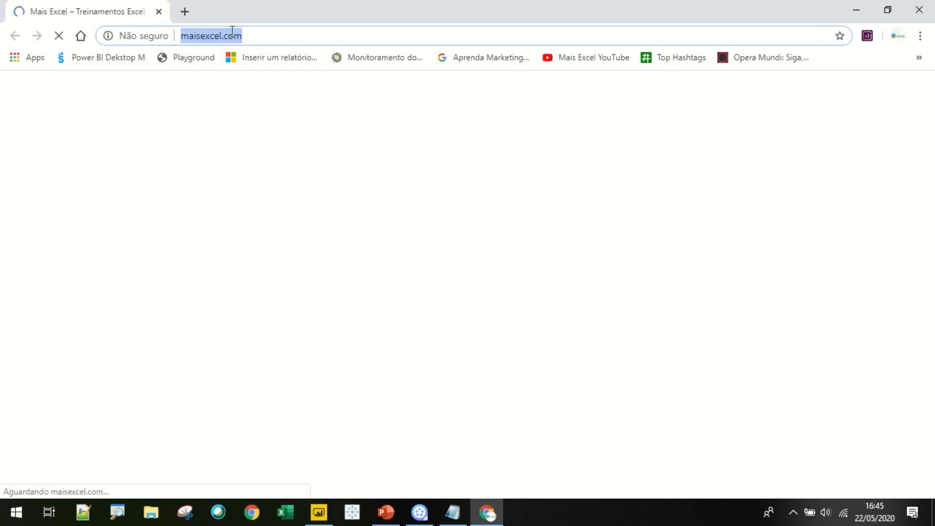
{"action": "type", "text": "covid19br.wcota.me"}
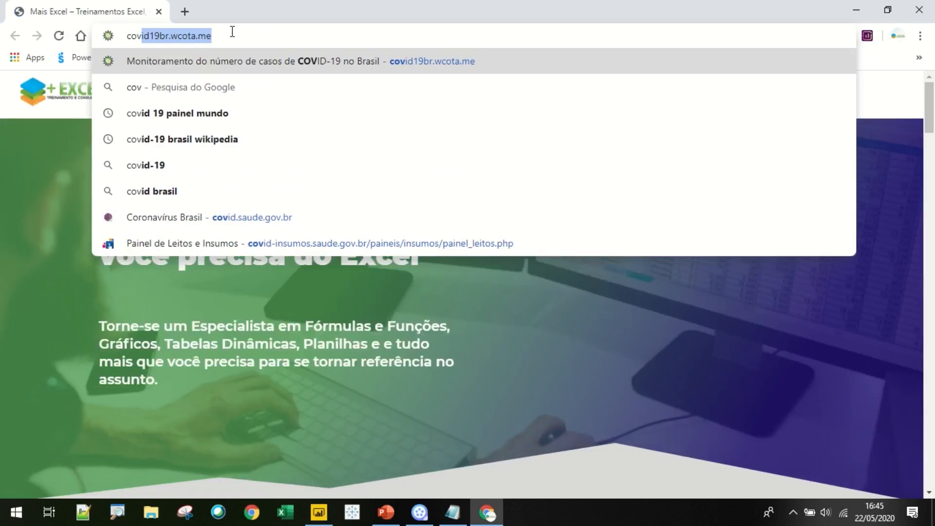
{"action": "key", "text": "Return"}
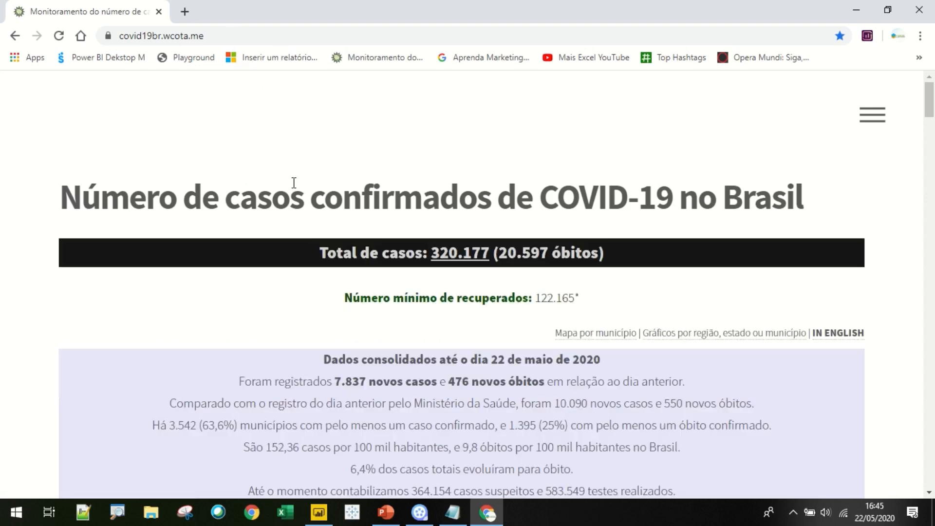
Step: Examine the page's municipality map, state charts and time-evolution graphs, down to the list of raw data tables
{"action": "scroll", "coordinate": [344, 272], "scroll_direction": "down", "scroll_amount": 15}
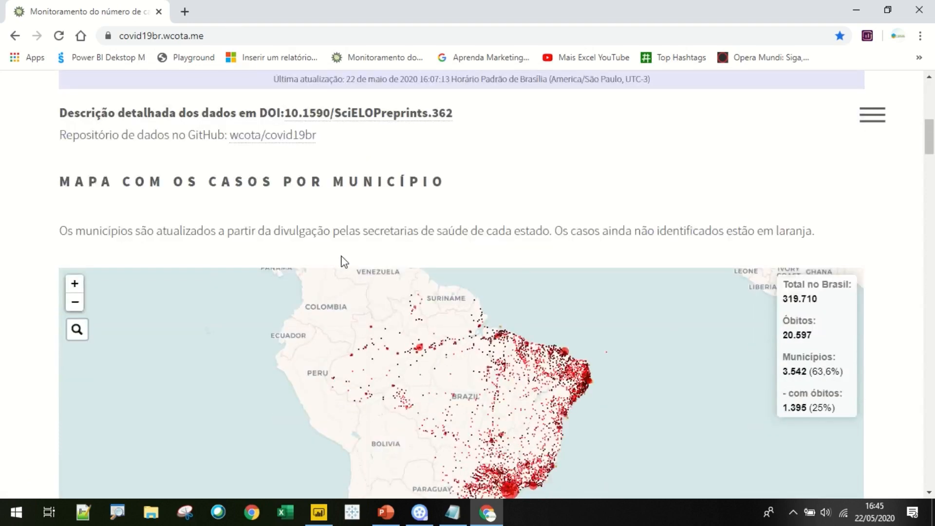
{"action": "scroll", "coordinate": [339, 253], "scroll_direction": "down", "scroll_amount": 14}
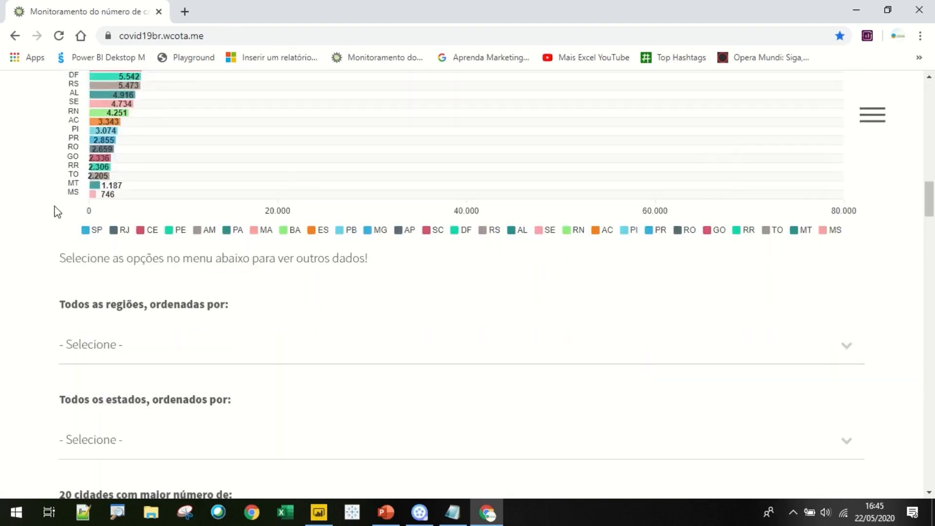
{"action": "scroll", "coordinate": [58, 211], "scroll_direction": "down", "scroll_amount": 4}
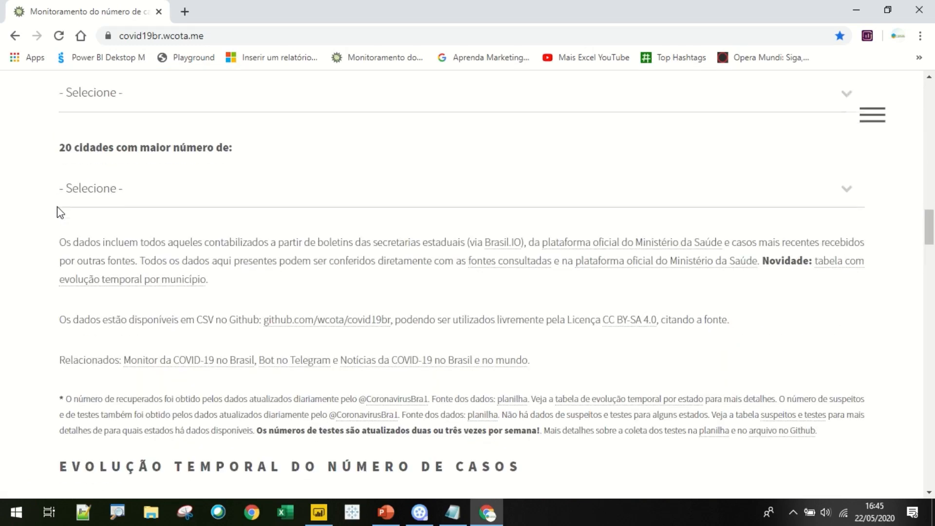
{"action": "scroll", "coordinate": [57, 211], "scroll_direction": "down", "scroll_amount": 16}
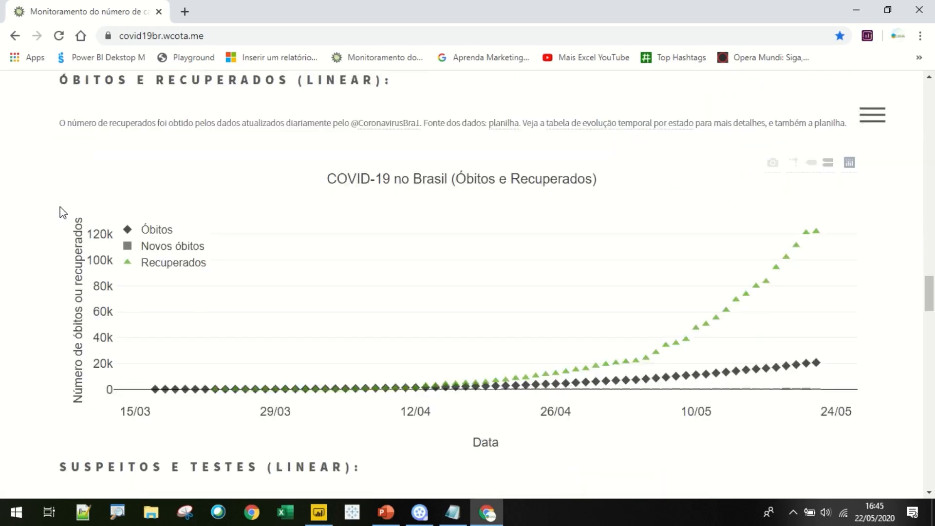
{"action": "scroll", "coordinate": [63, 212], "scroll_direction": "down", "scroll_amount": 20}
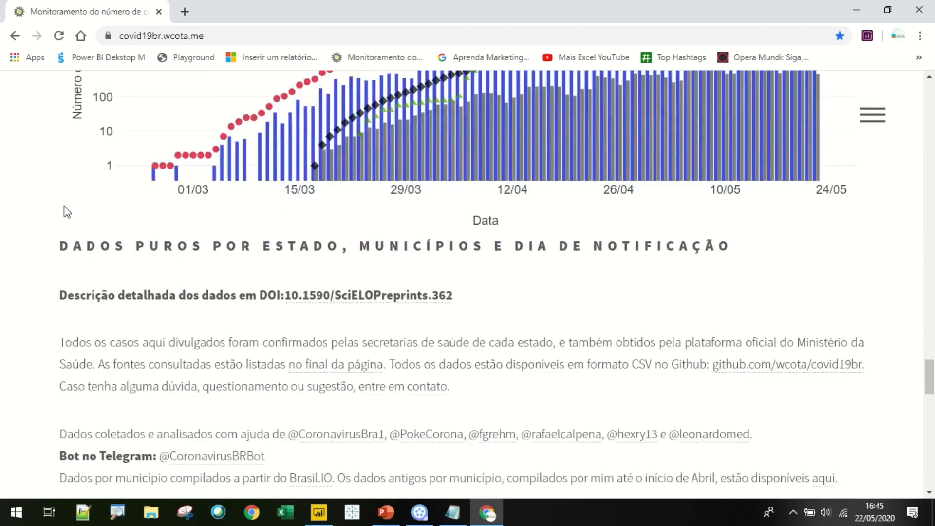
{"action": "scroll", "coordinate": [67, 211], "scroll_direction": "down", "scroll_amount": 9}
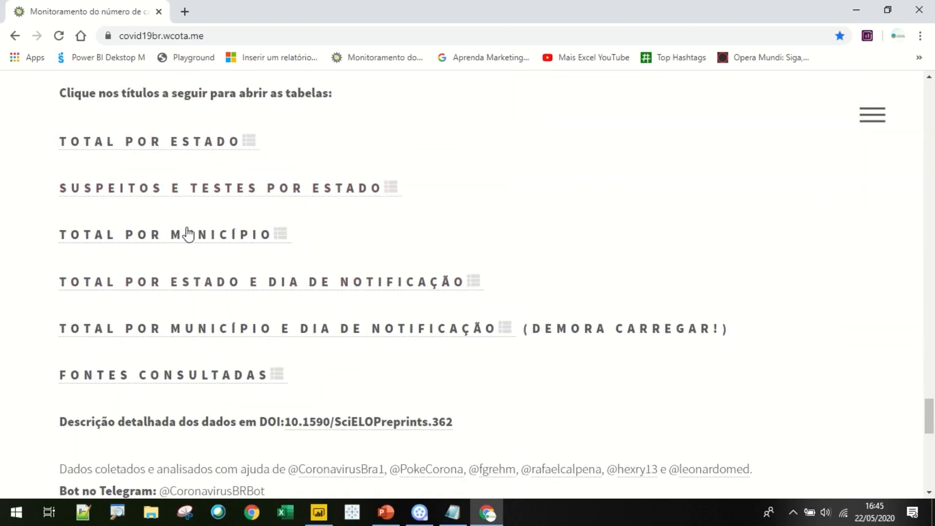
{"action": "scroll", "coordinate": [15, 134], "scroll_direction": "down", "scroll_amount": 1}
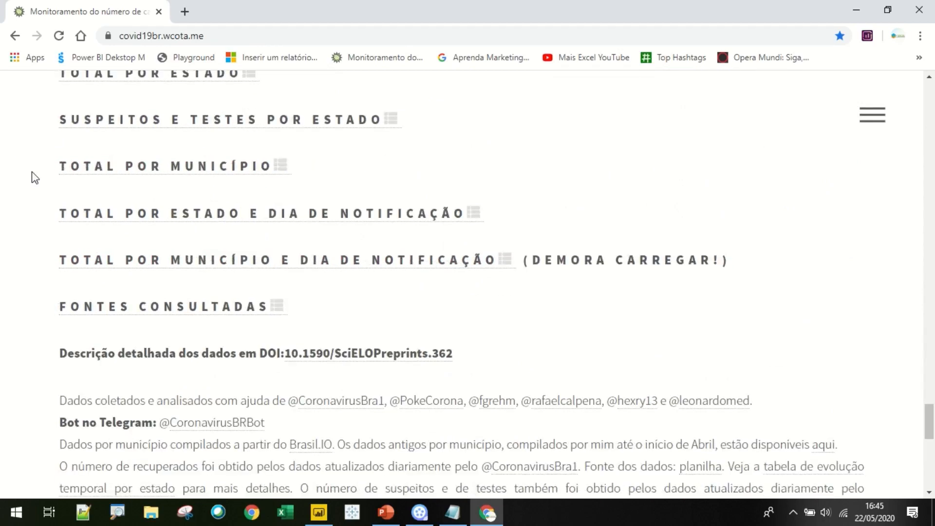
Step: Expand the Total por Município table and examine its Estado, Cidade, Óbitos and Total columns
{"action": "left_click", "coordinate": [149, 174]}
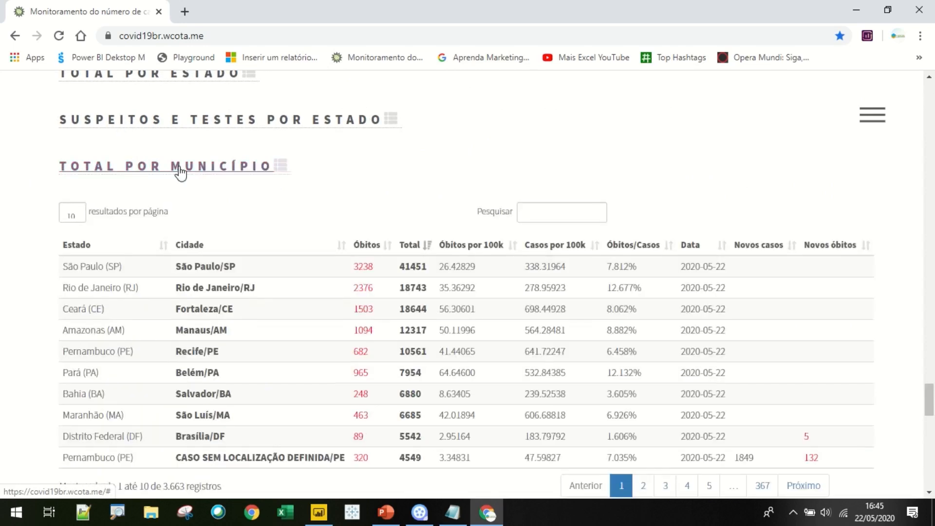
{"action": "left_click_drag", "start_coordinate": [112, 240], "coordinate": [129, 218]}
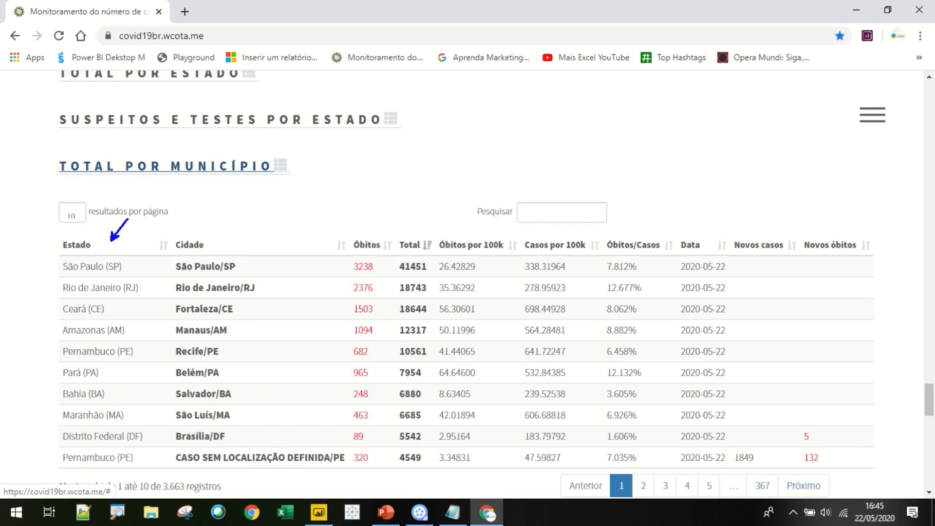
{"action": "left_click_drag", "start_coordinate": [239, 248], "coordinate": [263, 207]}
{"action": "mouse_move", "coordinate": [375, 237]}
{"action": "left_mouse_down"}
{"action": "mouse_move", "coordinate": [401, 213]}
{"action": "mouse_move", "coordinate": [421, 227]}
{"action": "mouse_move", "coordinate": [432, 205]}
{"action": "left_mouse_up"}
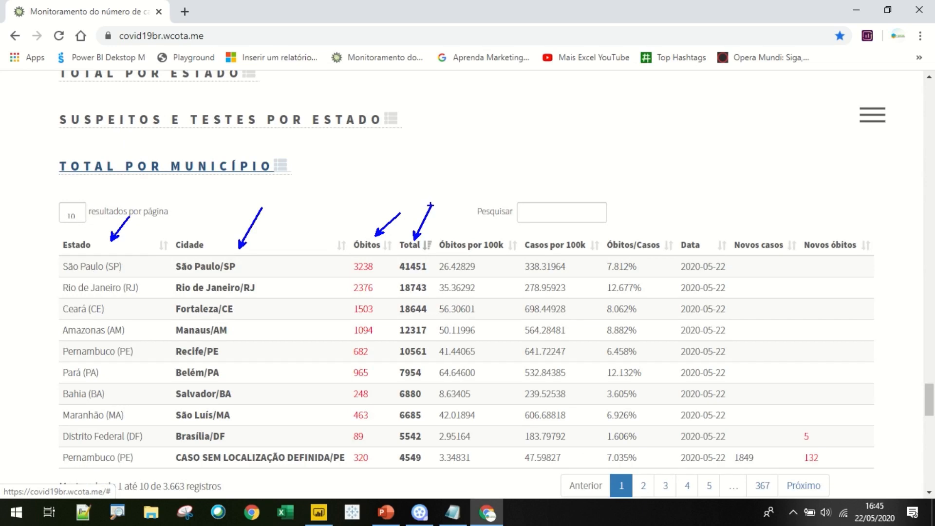
{"action": "key", "text": "ctrl"}
{"action": "key", "text": "Escape"}
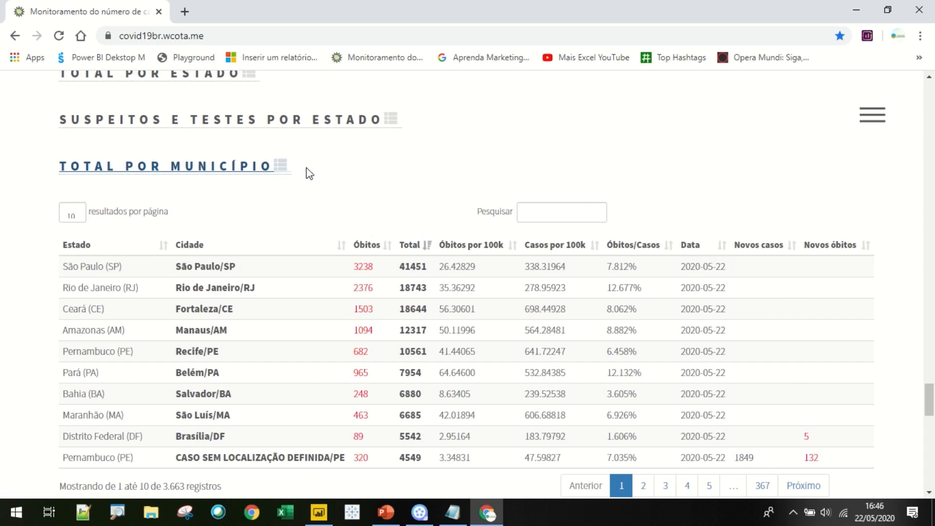
Step: Open the CSV download of the Total por Município table and copy the address of cases-brazil-cities.csv
{"action": "scroll", "coordinate": [306, 173], "scroll_direction": "down", "scroll_amount": 4}
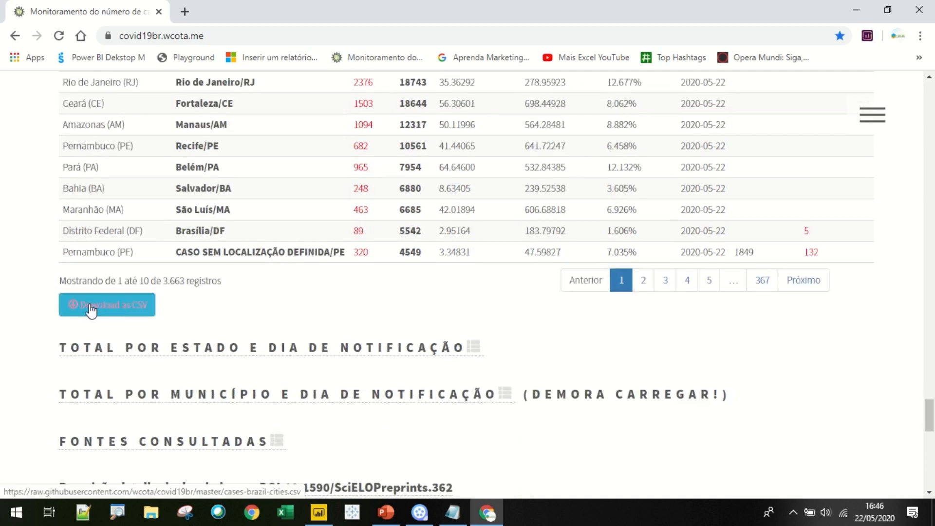
{"action": "left_click", "coordinate": [116, 312]}
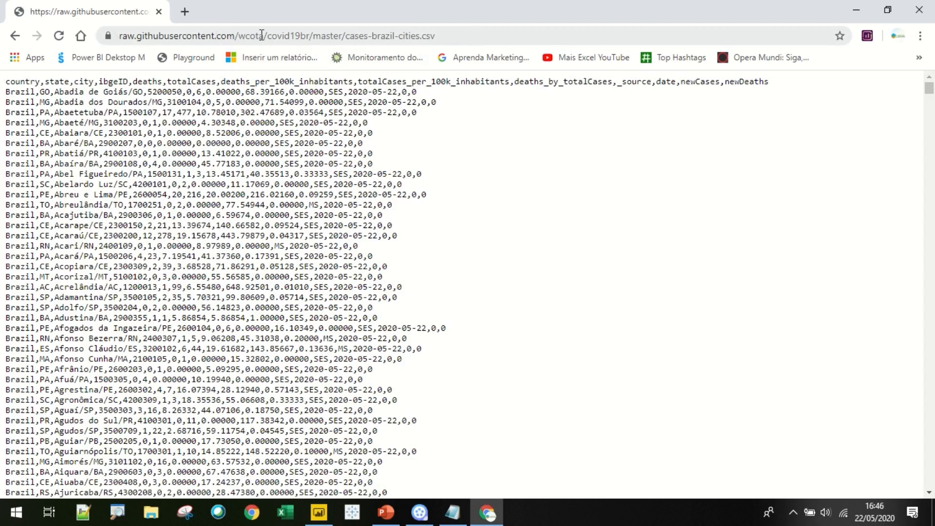
{"action": "left_click", "coordinate": [285, 36]}
{"action": "key", "text": "ctrl+c"}
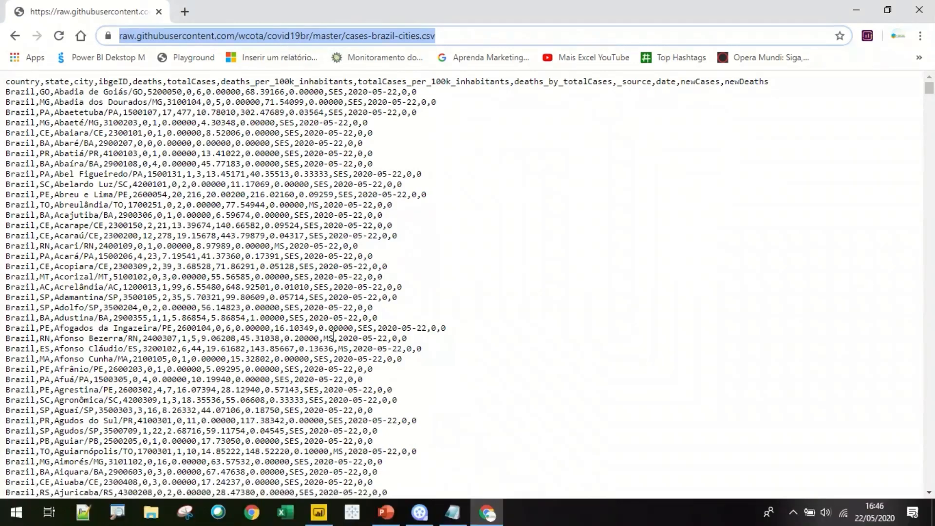
Step: Switch to Power BI Desktop and connect to a web data source using the copied cases-brazil-cities.csv URL
{"action": "left_click", "coordinate": [325, 516]}
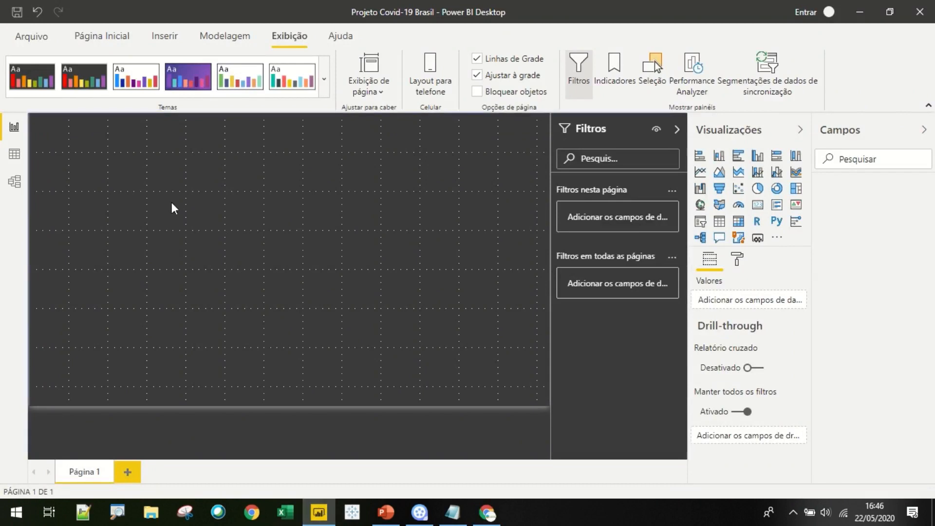
{"action": "left_click", "coordinate": [122, 40]}
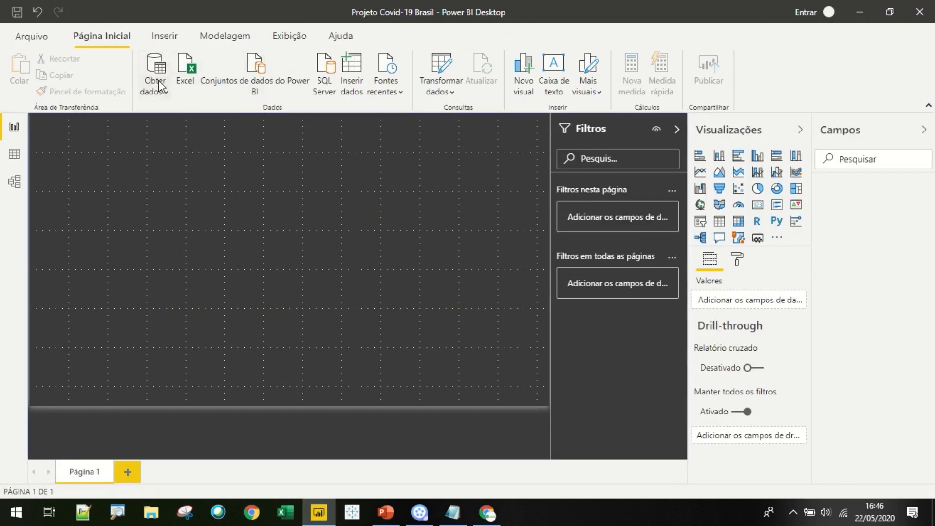
{"action": "left_click", "coordinate": [163, 94]}
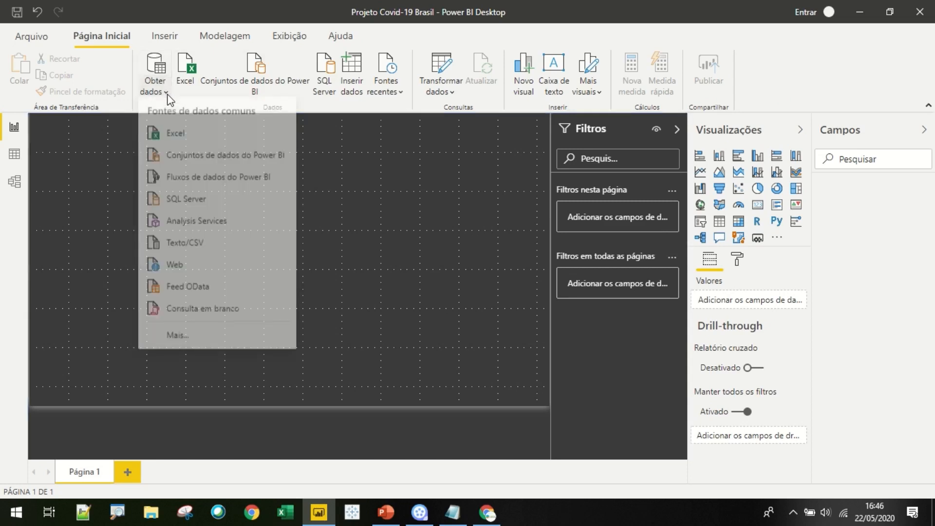
{"action": "left_click", "coordinate": [176, 268]}
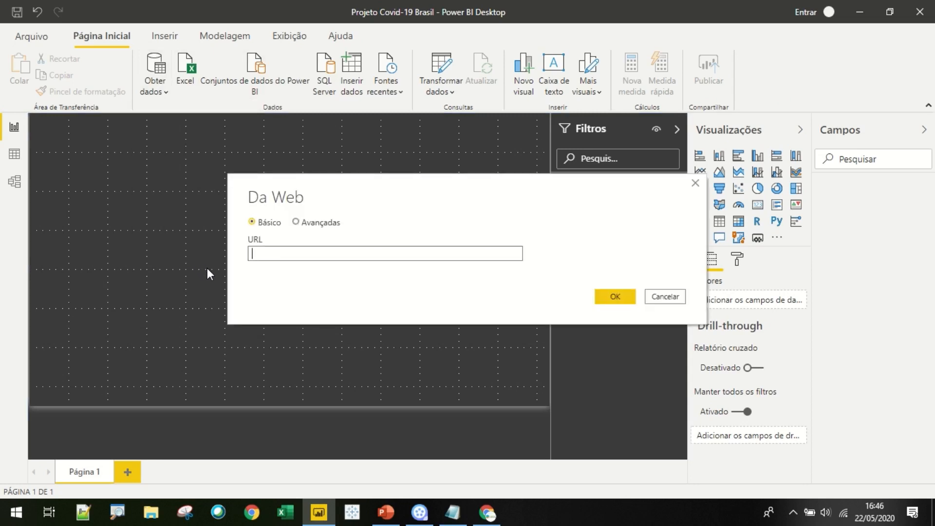
{"action": "key", "text": "ctrl+v"}
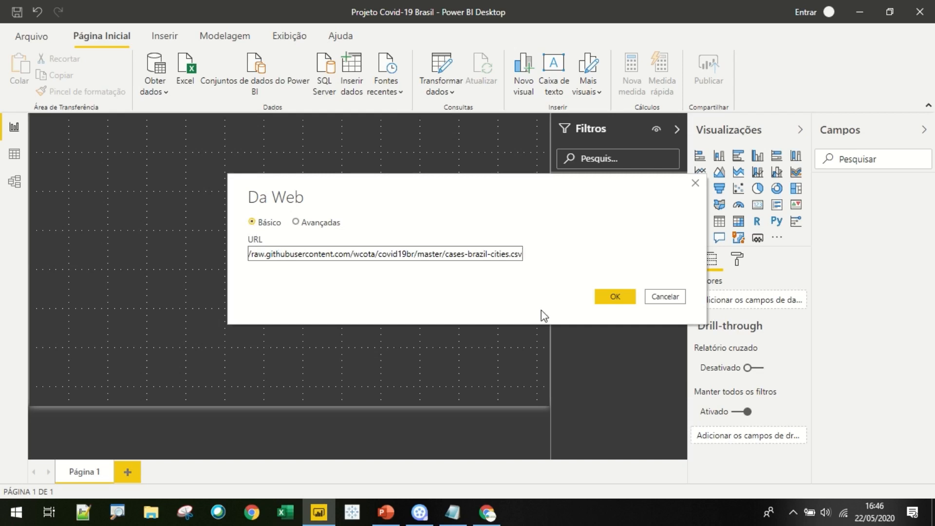
{"action": "left_click", "coordinate": [617, 298]}
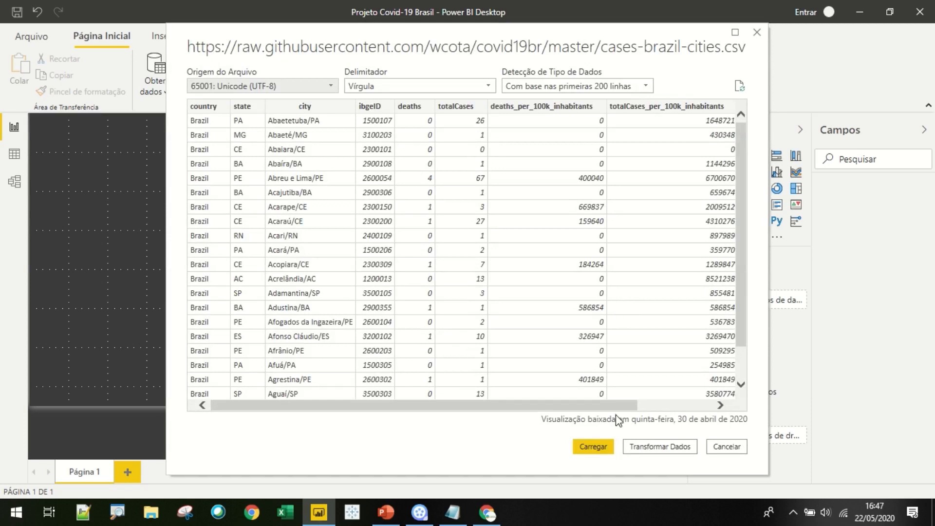
Step: Check the columns in the CSV preview and open the data for transformation in Power Query Editor
{"action": "left_click_drag", "start_coordinate": [628, 405], "coordinate": [726, 400]}
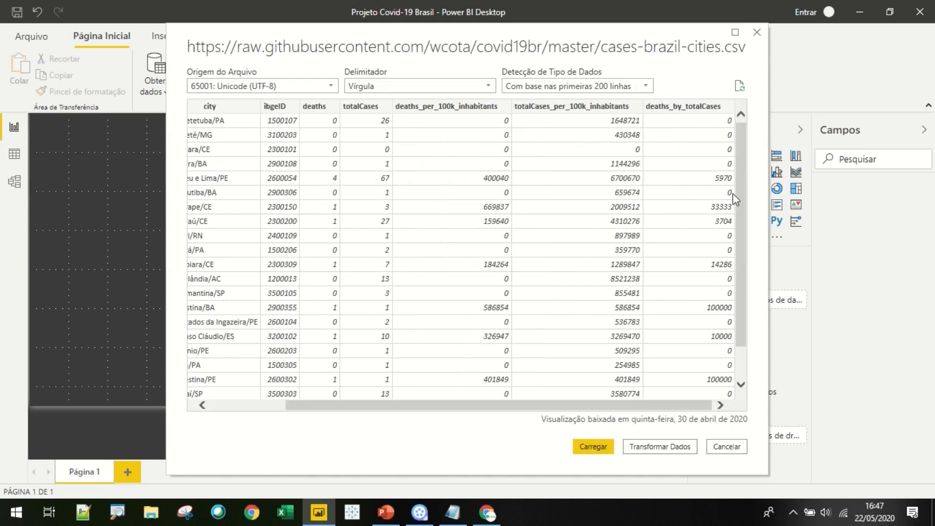
{"action": "left_click_drag", "start_coordinate": [704, 405], "coordinate": [543, 411]}
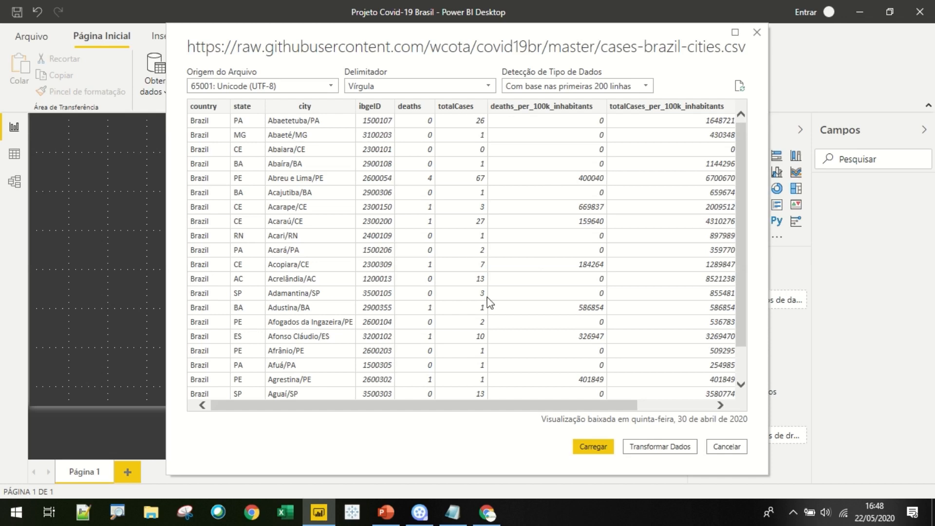
{"action": "left_click", "coordinate": [661, 448]}
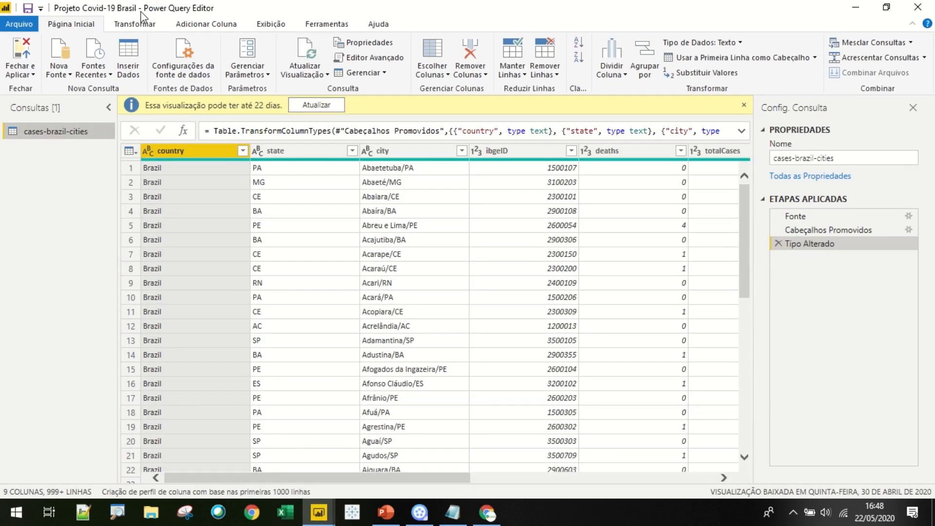
Step: Refresh the outdated data preview of the cases-brazil-cities query, keeping the Power Query Editor window maximised
{"action": "left_click_drag", "start_coordinate": [171, 13], "coordinate": [456, 150]}
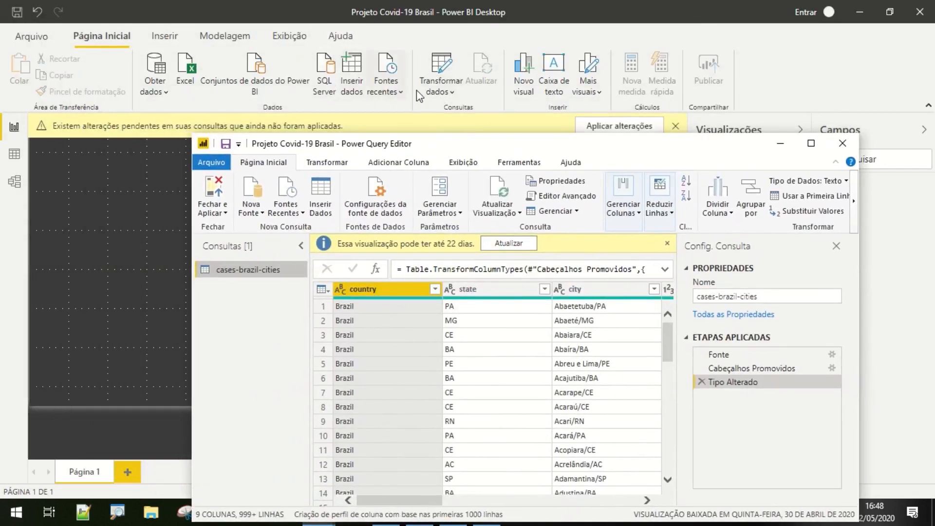
{"action": "double_click", "coordinate": [470, 146]}
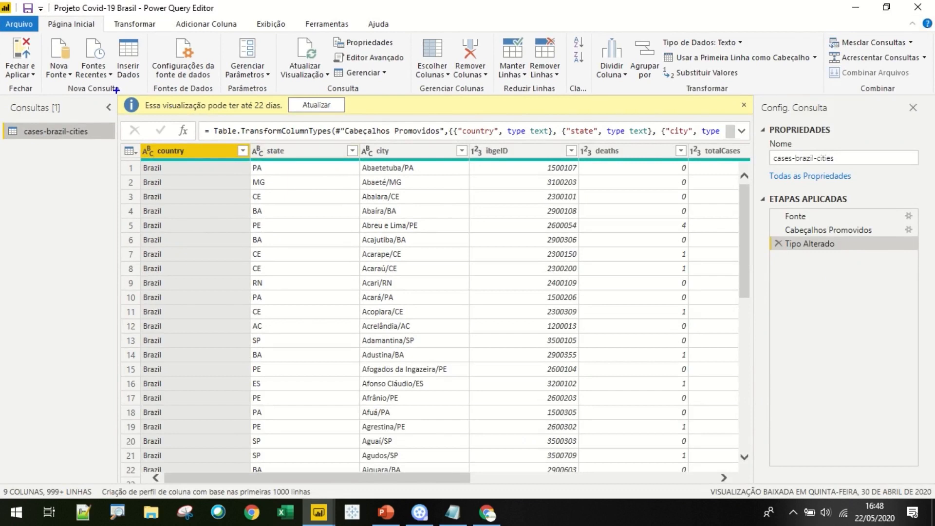
{"action": "mouse_move", "coordinate": [115, 90]}
{"action": "left_mouse_down"}
{"action": "mouse_move", "coordinate": [239, 114]}
{"action": "mouse_move", "coordinate": [348, 120]}
{"action": "left_mouse_up"}
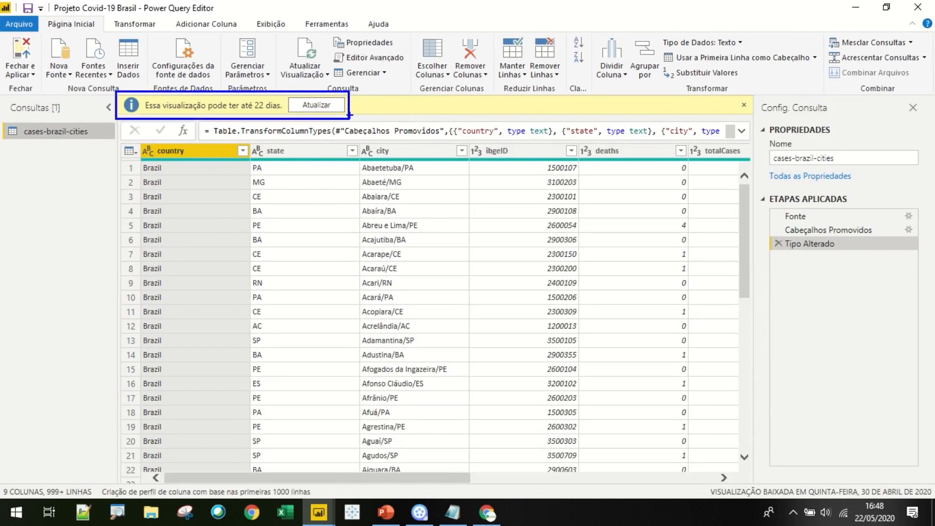
{"action": "key", "text": "Escape"}
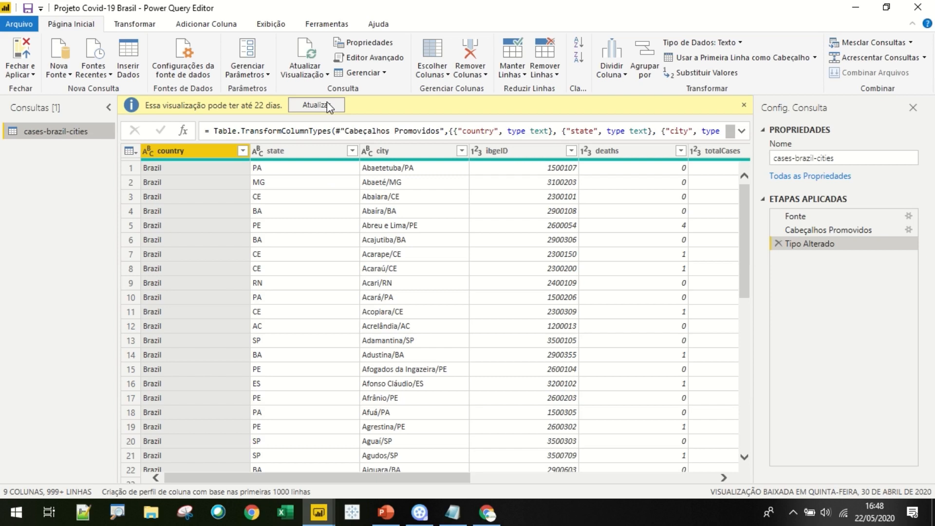
{"action": "left_click", "coordinate": [327, 104]}
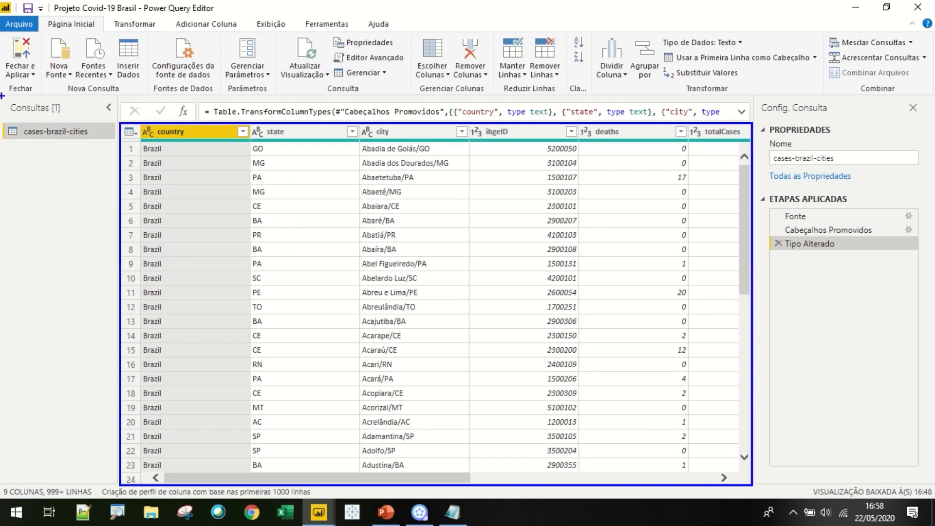
{"action": "mouse_move", "coordinate": [2, 96]}
{"action": "left_mouse_down"}
{"action": "mouse_move", "coordinate": [116, 130]}
{"action": "mouse_move", "coordinate": [116, 163]}
{"action": "mouse_move", "coordinate": [117, 142]}
{"action": "left_mouse_up"}
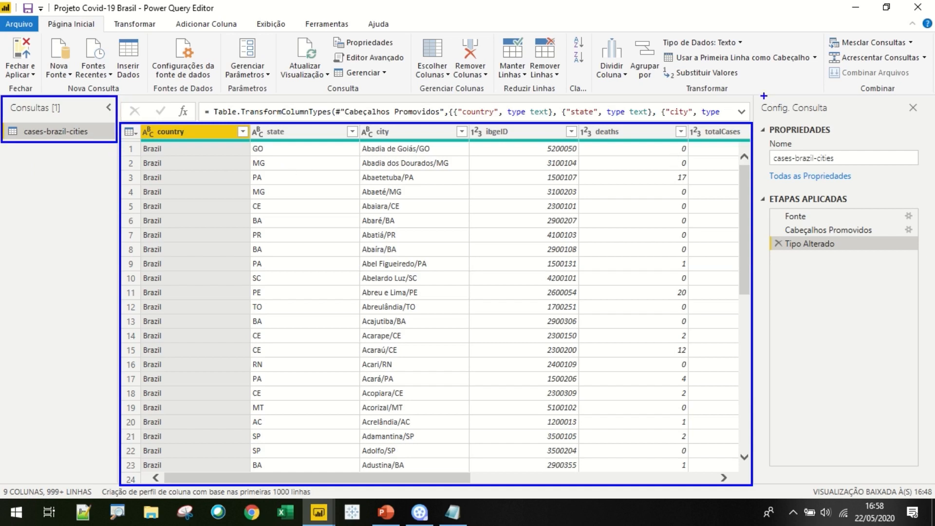
{"action": "mouse_move", "coordinate": [754, 94]}
{"action": "left_mouse_down"}
{"action": "mouse_move", "coordinate": [853, 257]}
{"action": "mouse_move", "coordinate": [894, 289]}
{"action": "mouse_move", "coordinate": [934, 290]}
{"action": "mouse_move", "coordinate": [933, 484]}
{"action": "left_mouse_up"}
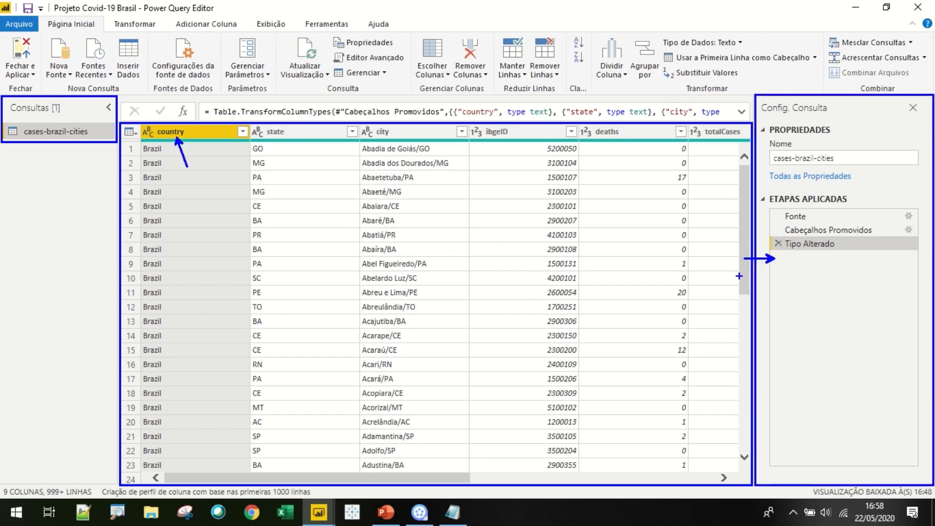
{"action": "key", "text": "Escape"}
Step: Remove the country column and undo the removal by deleting its applied step
{"action": "right_click", "coordinate": [180, 133]}
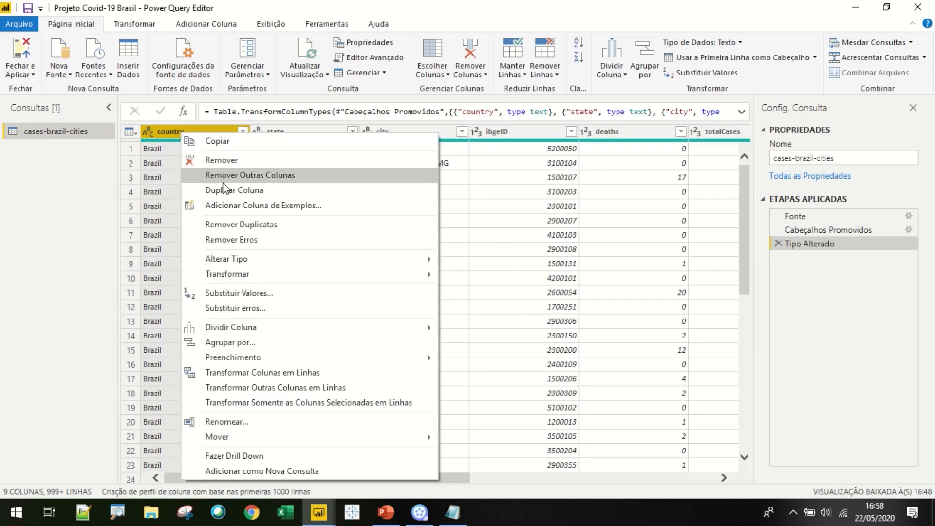
{"action": "left_click", "coordinate": [224, 163]}
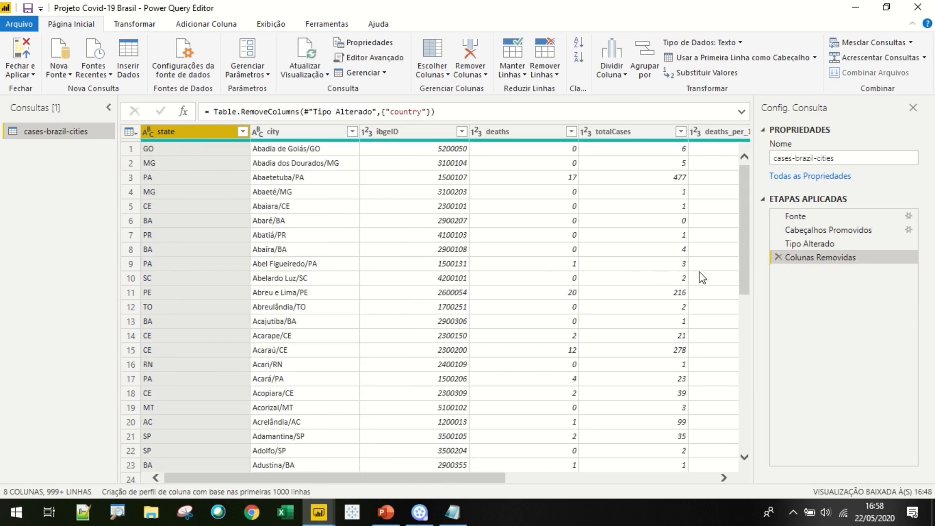
{"action": "left_click", "coordinate": [778, 258]}
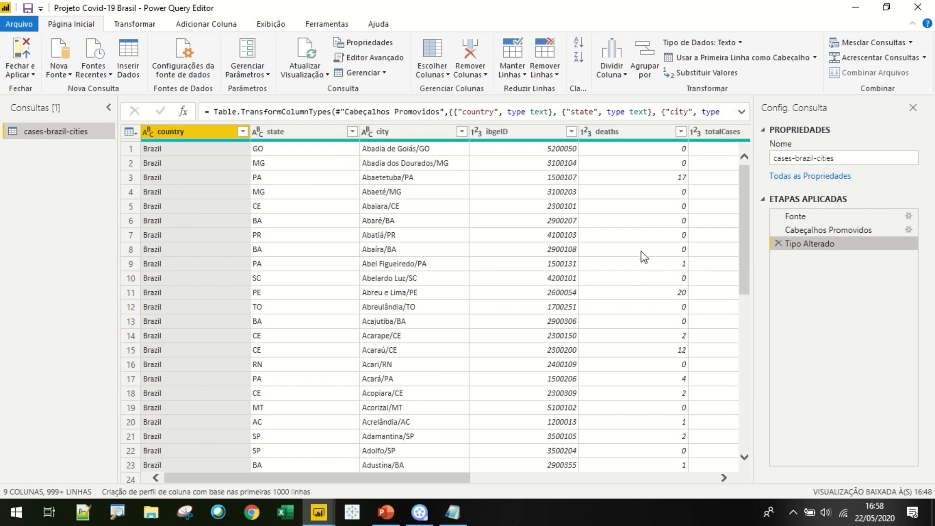
Step: Examine the data and full formula of the applied steps Fonte, Cabeçalhos Promovidos and Tipo Alterado, with the formula bar expanded
{"action": "left_click", "coordinate": [820, 217]}
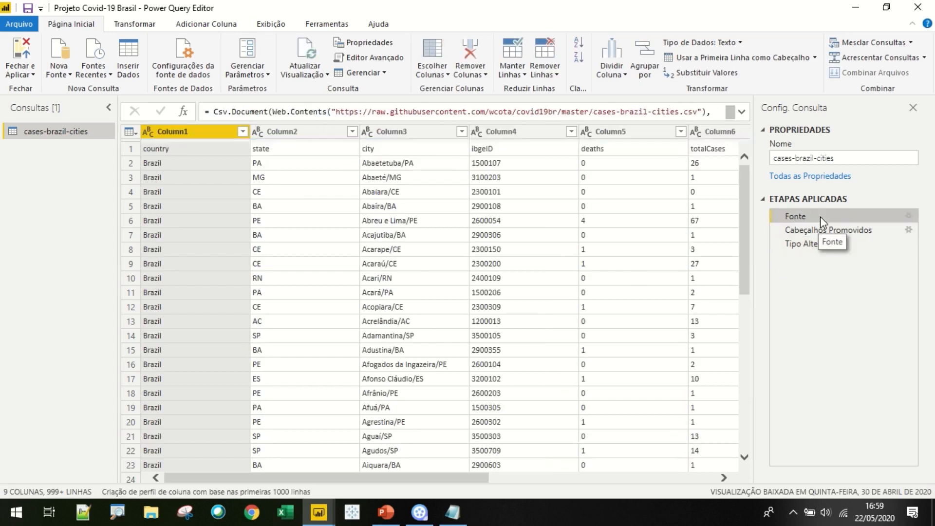
{"action": "left_click", "coordinate": [823, 232]}
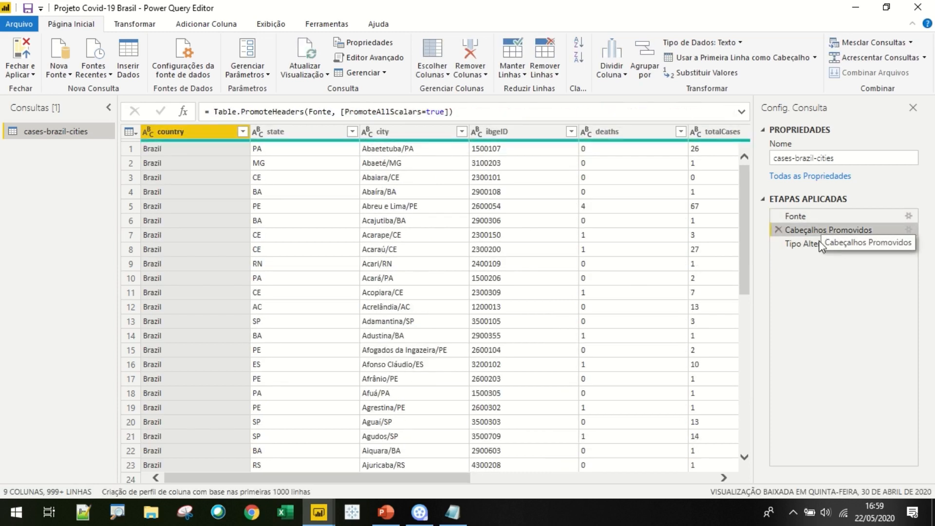
{"action": "left_click", "coordinate": [818, 250]}
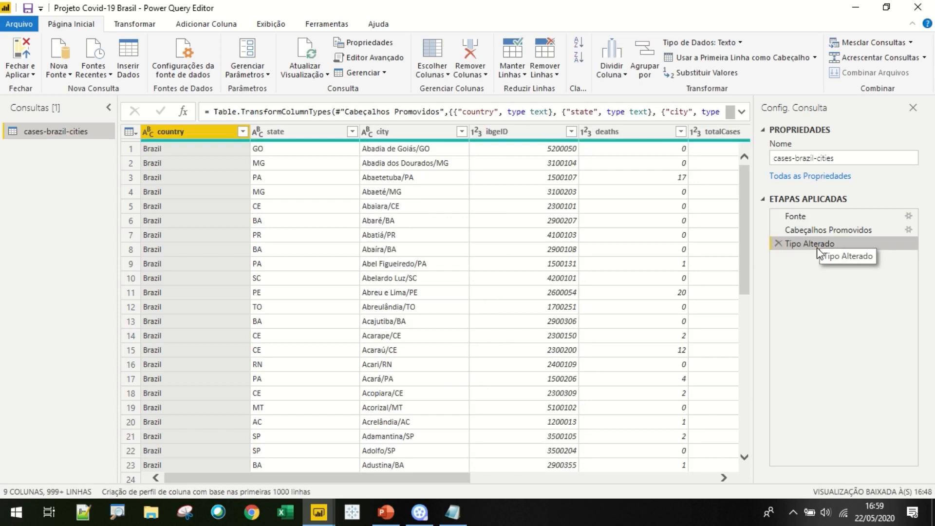
{"action": "left_click", "coordinate": [808, 216]}
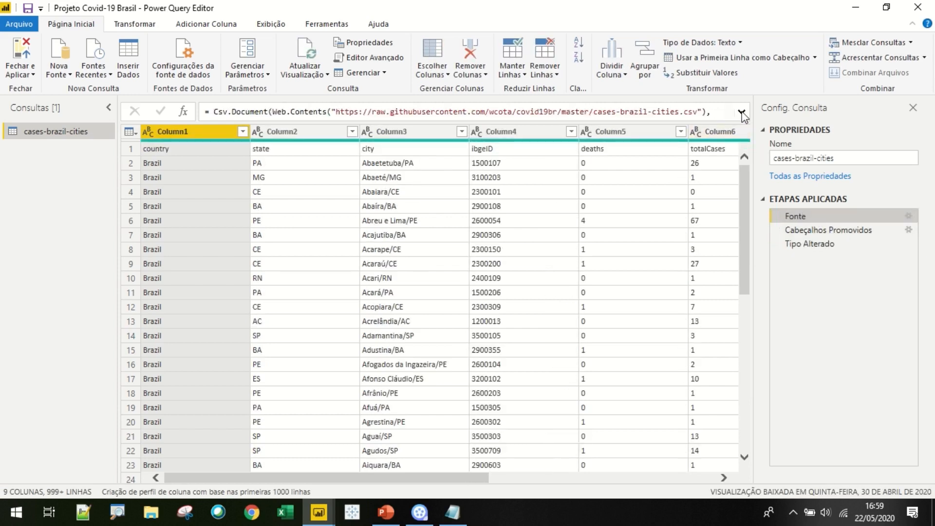
{"action": "left_click", "coordinate": [741, 113]}
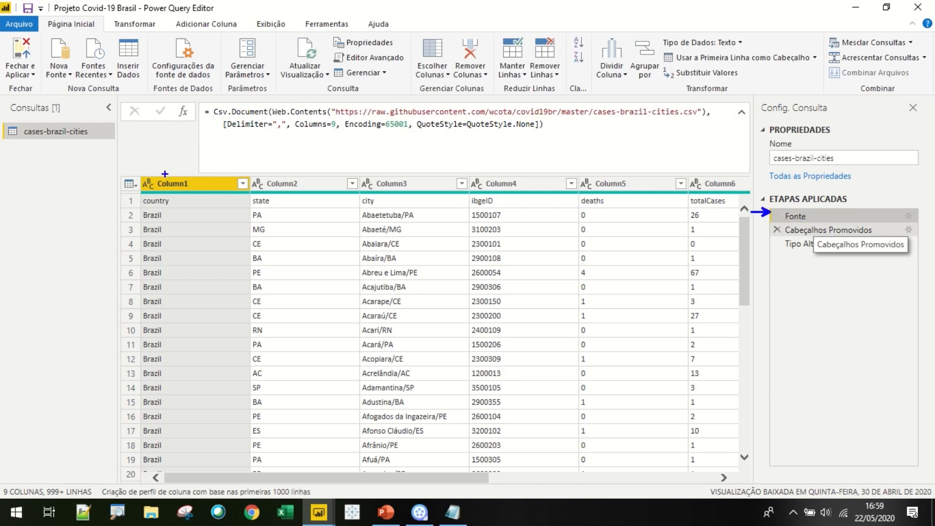
{"action": "mouse_move", "coordinate": [116, 174]}
{"action": "left_mouse_down"}
{"action": "mouse_move", "coordinate": [262, 216]}
{"action": "mouse_move", "coordinate": [670, 219]}
{"action": "mouse_move", "coordinate": [753, 206]}
{"action": "left_mouse_up"}
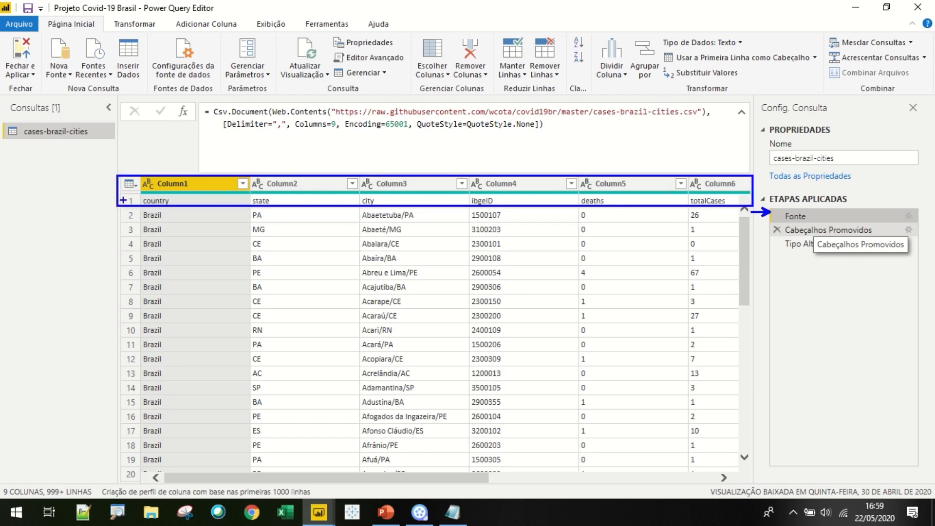
{"action": "left_click_drag", "start_coordinate": [123, 200], "coordinate": [101, 210]}
{"action": "key", "text": "Escape"}
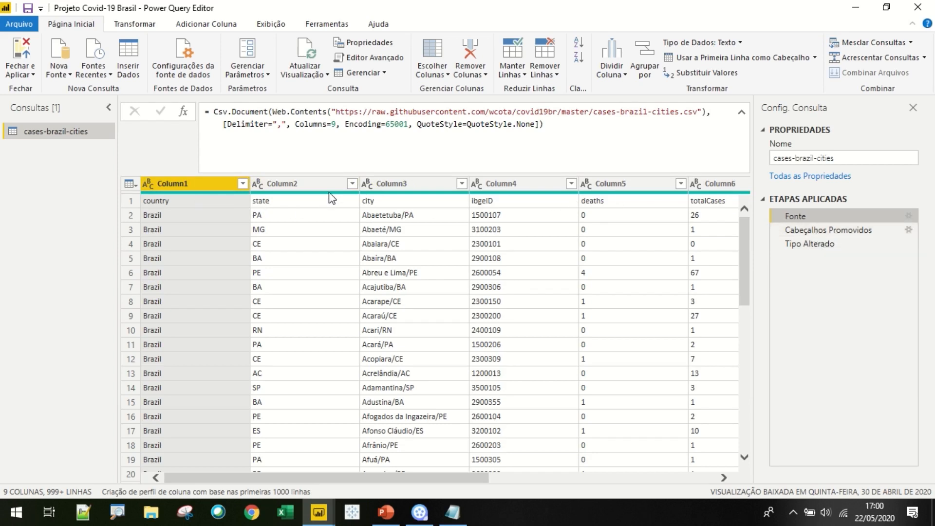
{"action": "left_click", "coordinate": [816, 229]}
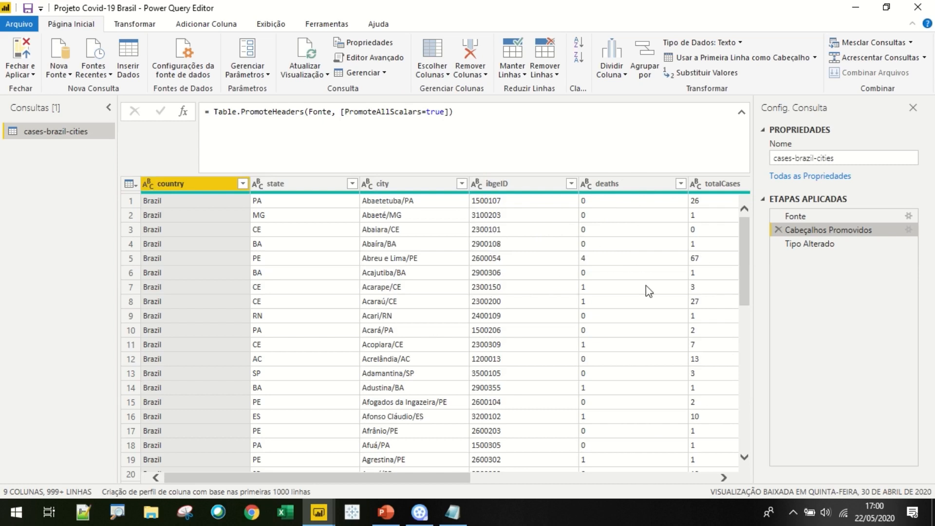
{"action": "left_click", "coordinate": [807, 247]}
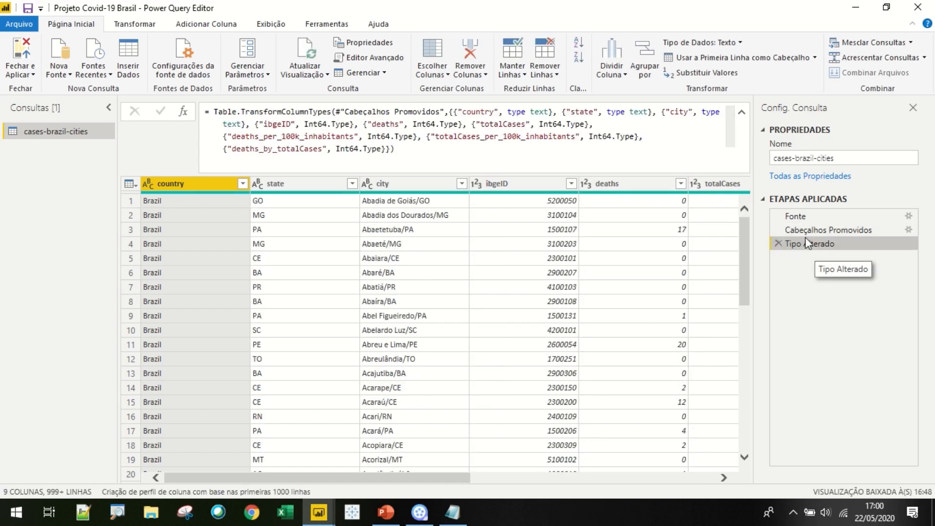
Step: Compare the applied steps Cabeçalhos Promovidos and Tipo Alterado and check the data type options available for the deaths column
{"action": "left_click", "coordinate": [818, 230]}
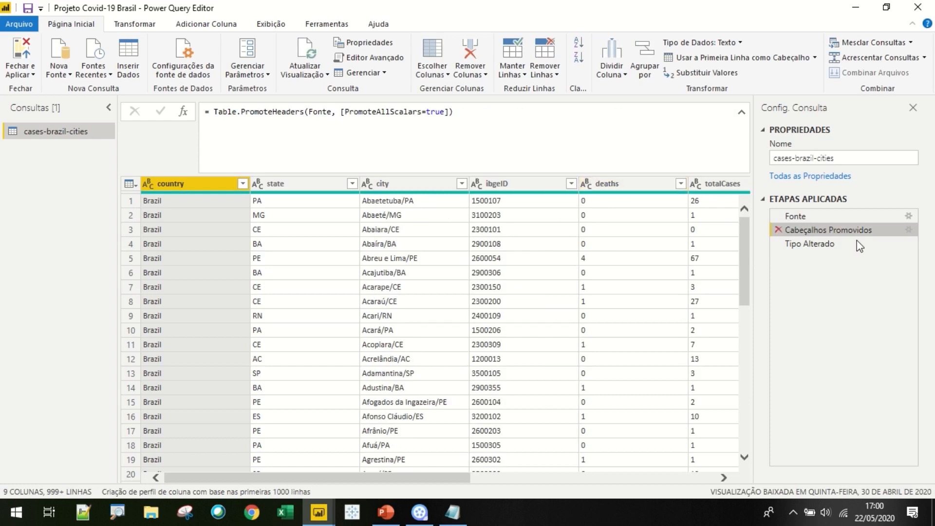
{"action": "left_click", "coordinate": [804, 246]}
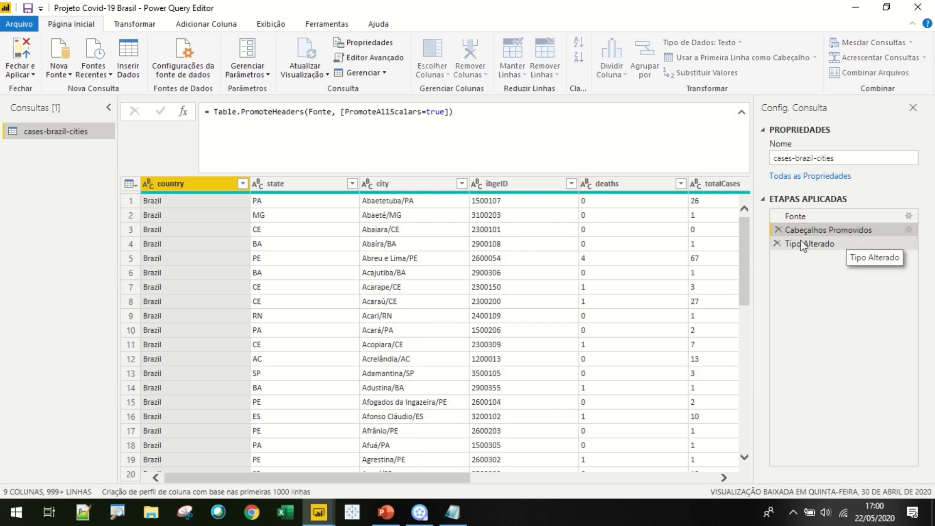
{"action": "left_click", "coordinate": [587, 184]}
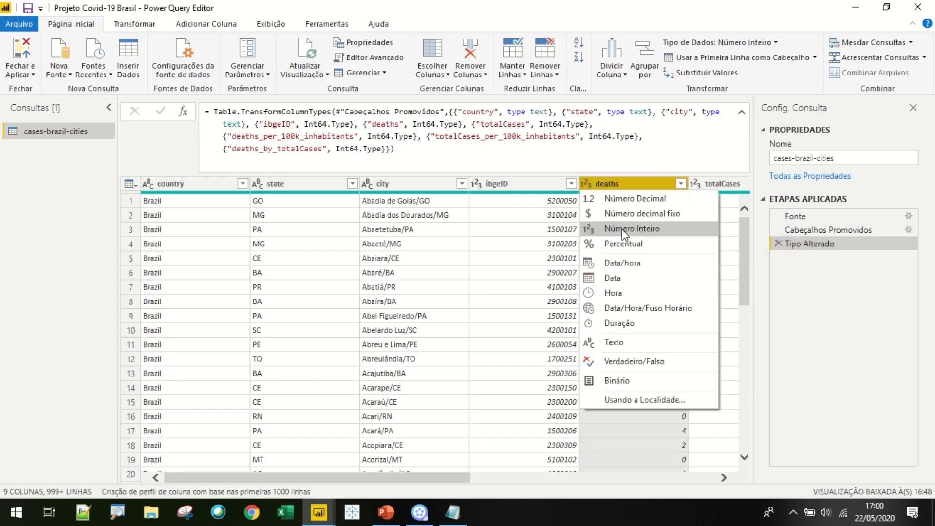
{"action": "left_click", "coordinate": [631, 169]}
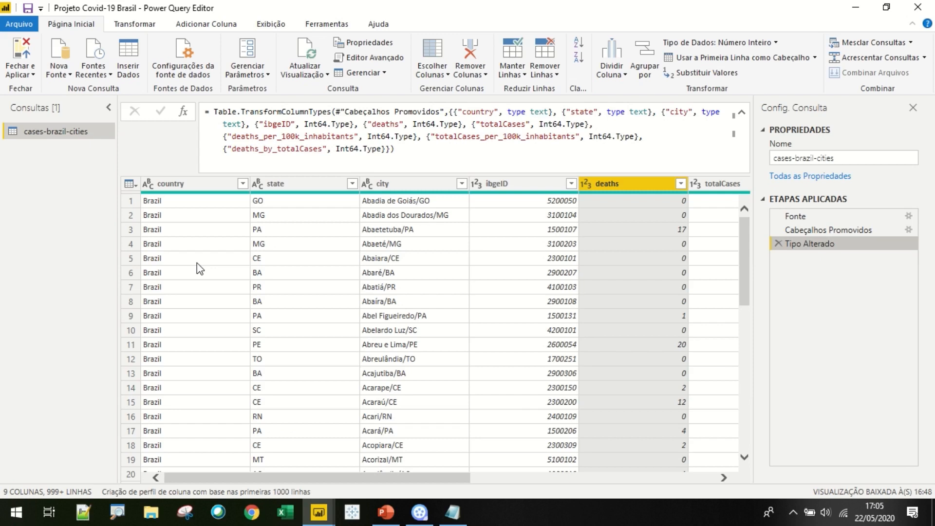
Step: Keep only the country, state, city, deaths and totalCases columns by removing all other columns
{"action": "left_click", "coordinate": [193, 188]}
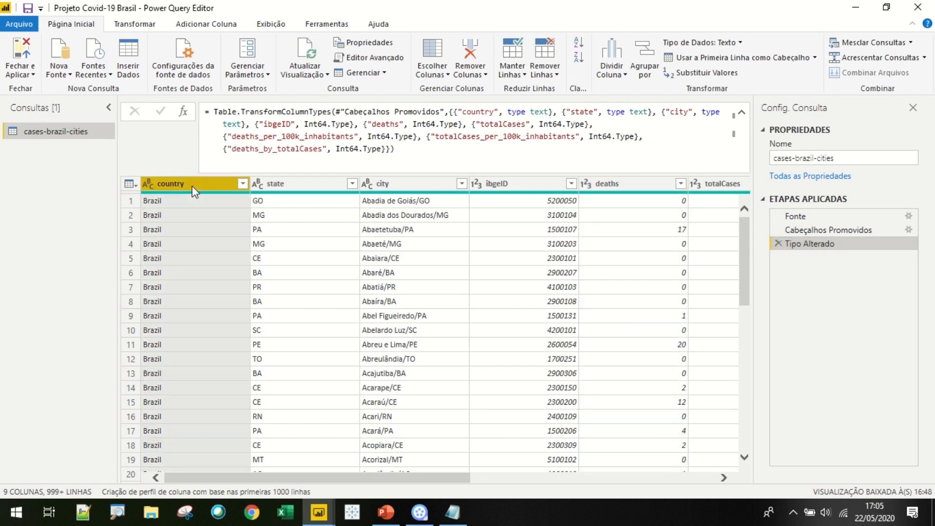
{"action": "left_click", "coordinate": [297, 185], "text": "ctrl"}
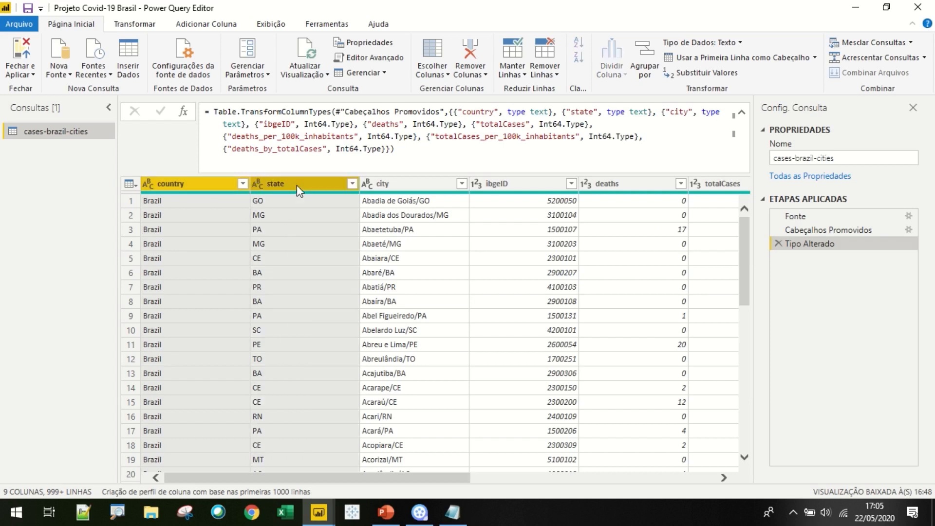
{"action": "left_click", "coordinate": [400, 185], "text": "ctrl"}
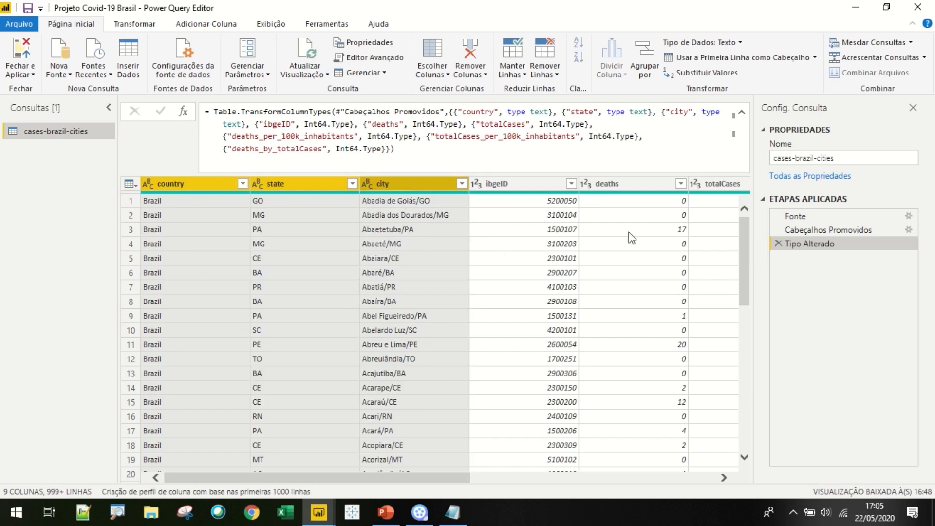
{"action": "left_click", "coordinate": [634, 185], "text": "ctrl"}
{"action": "left_click", "coordinate": [723, 185], "text": "ctrl"}
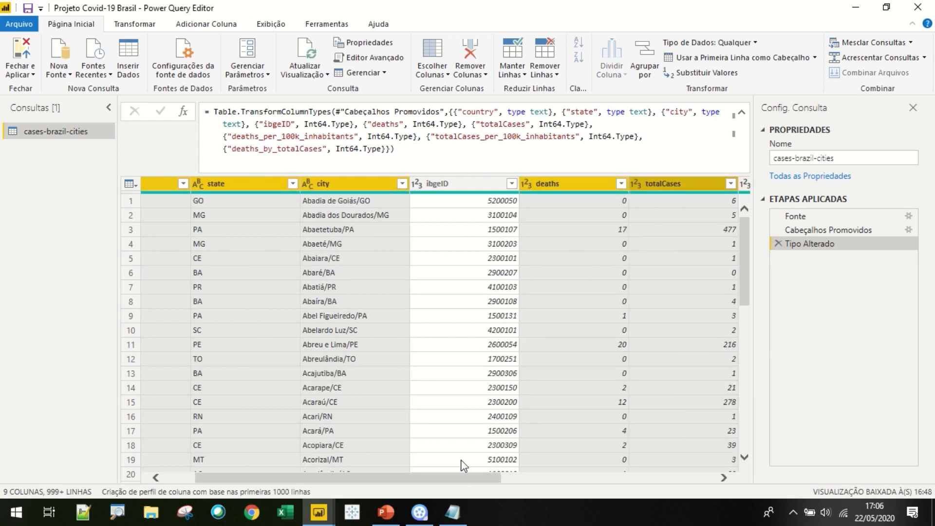
{"action": "left_click_drag", "start_coordinate": [434, 476], "coordinate": [332, 472]}
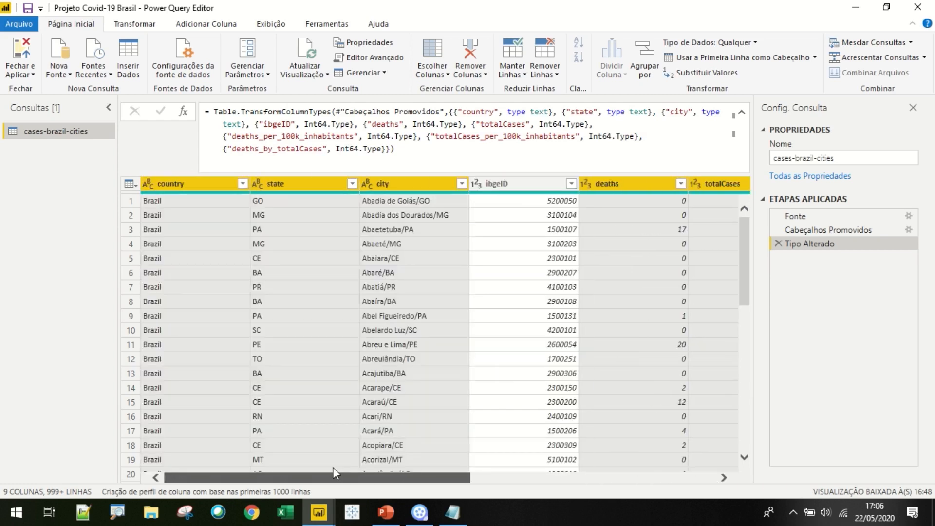
{"action": "right_click", "coordinate": [208, 183]}
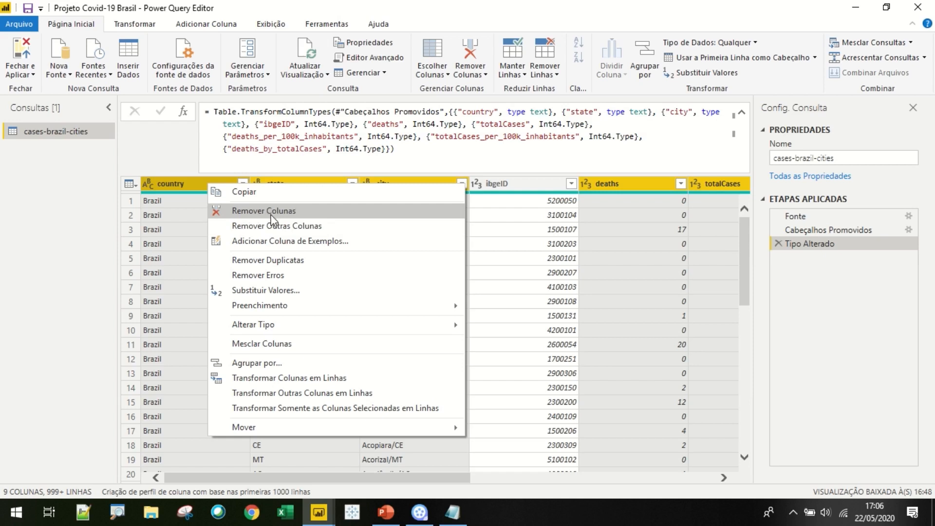
{"action": "left_click", "coordinate": [263, 227]}
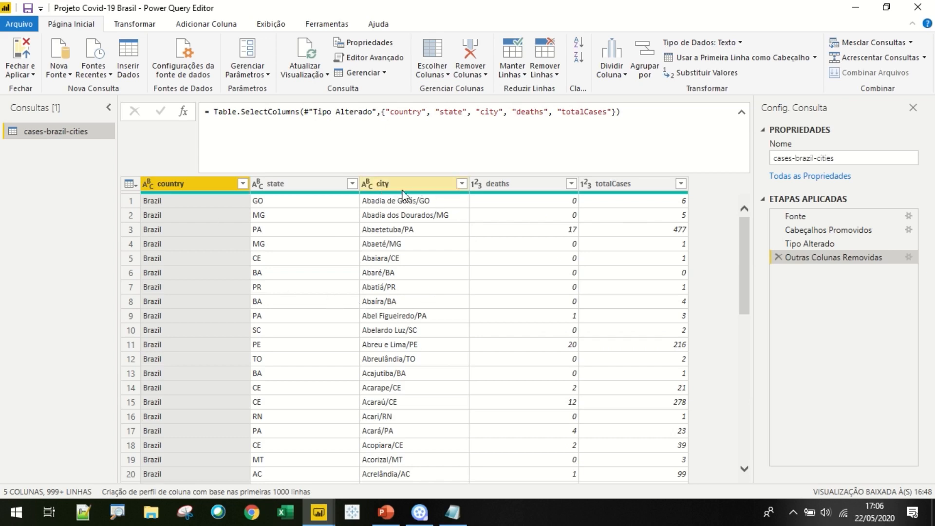
Step: Filter the city column to exclude every CASO SEM LOCALIZAÇÃO DEFINIDA value, finding them with the search term "caso"
{"action": "left_click", "coordinate": [461, 183]}
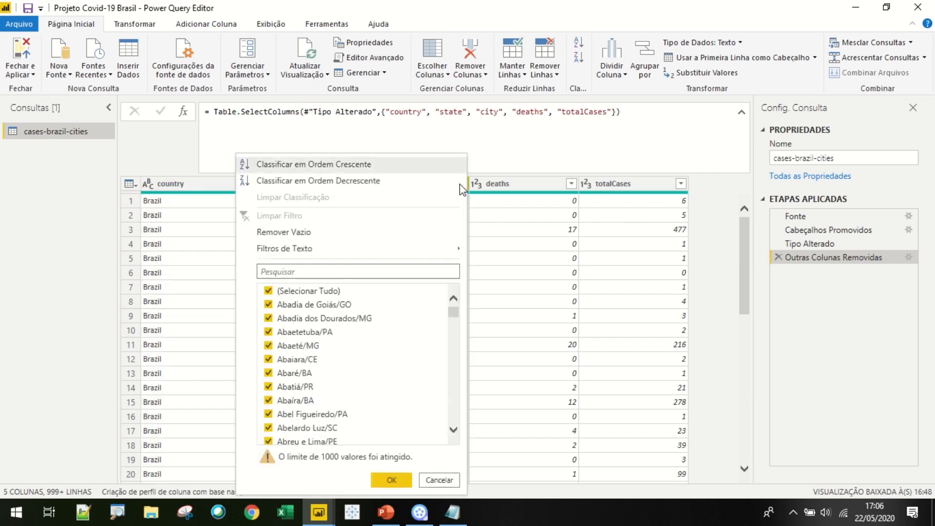
{"action": "left_click", "coordinate": [405, 270]}
{"action": "type", "text": "caso"}
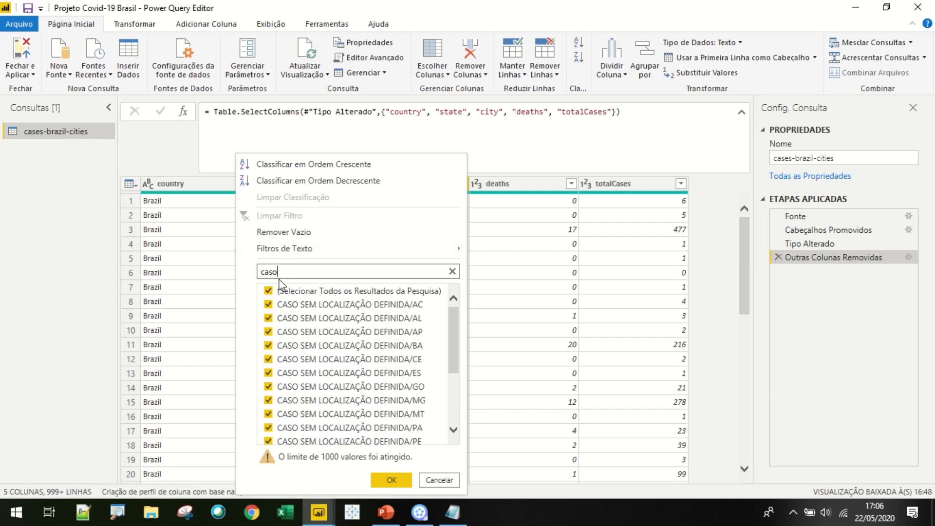
{"action": "left_click", "coordinate": [268, 292]}
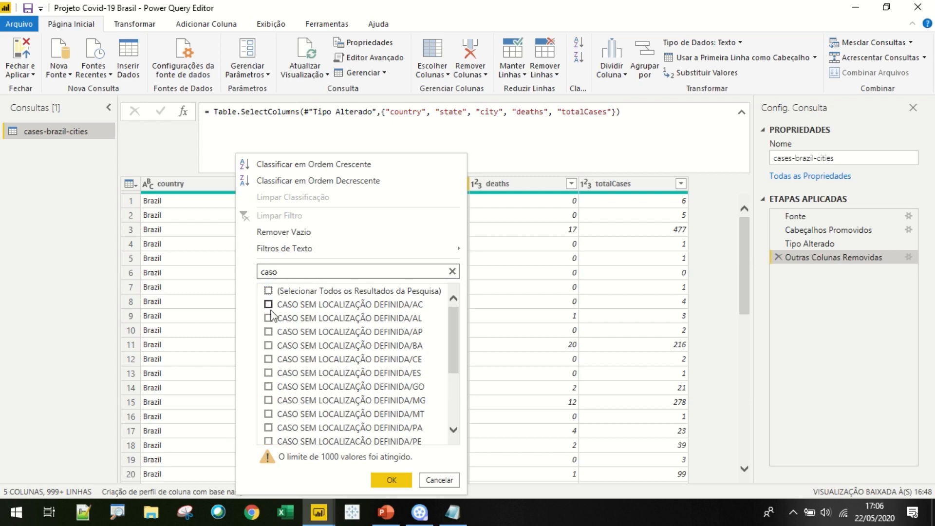
{"action": "left_click_drag", "start_coordinate": [458, 346], "coordinate": [449, 416]}
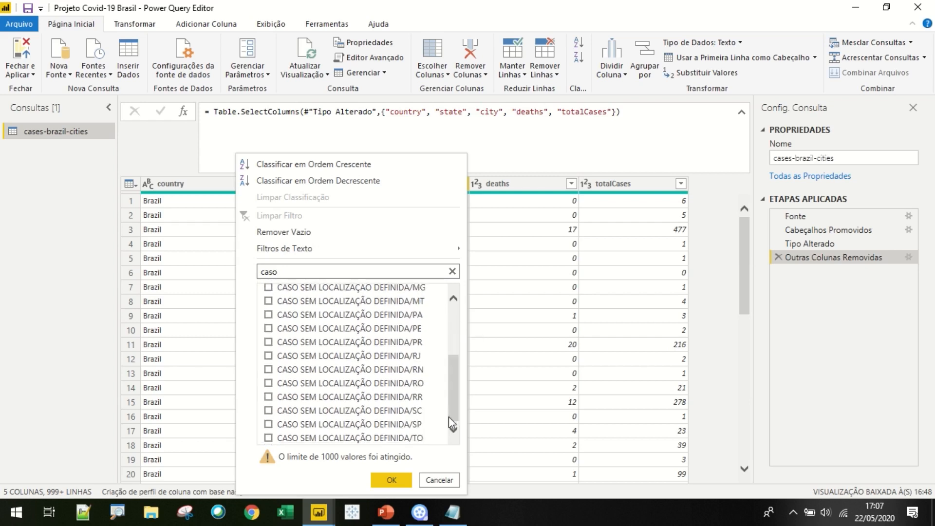
{"action": "left_click", "coordinate": [390, 481]}
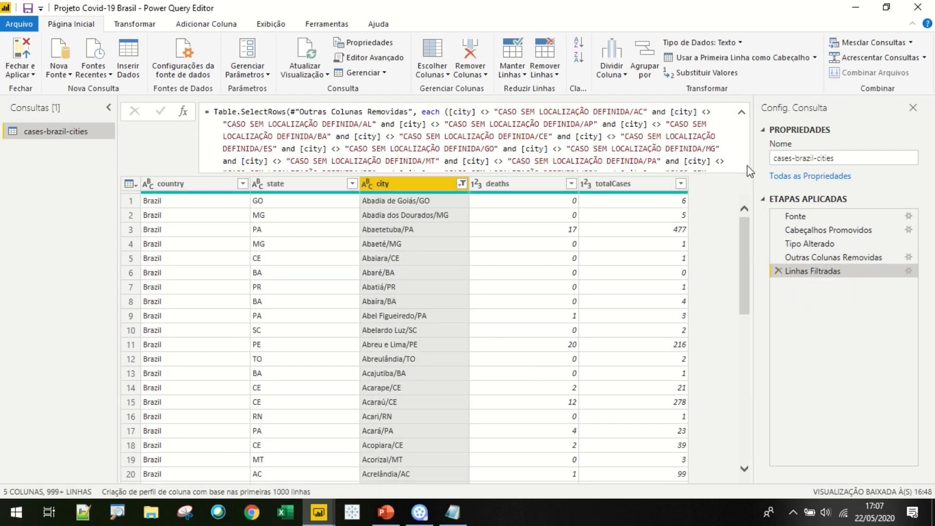
Step: Examine the row filter's full formula in the expanded formula bar, including its not-equal operators on the city column
{"action": "left_click", "coordinate": [741, 112]}
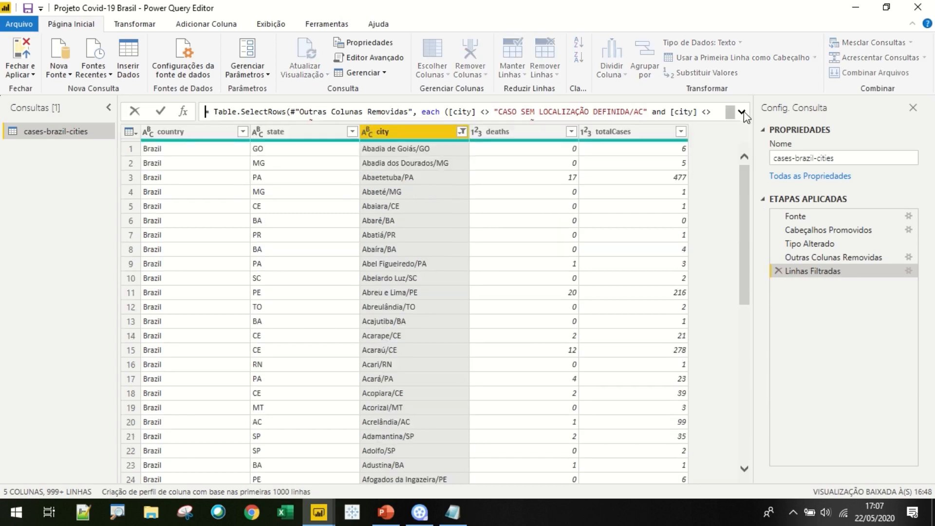
{"action": "left_click", "coordinate": [742, 112]}
{"action": "left_click_drag", "start_coordinate": [438, 132], "coordinate": [446, 177]}
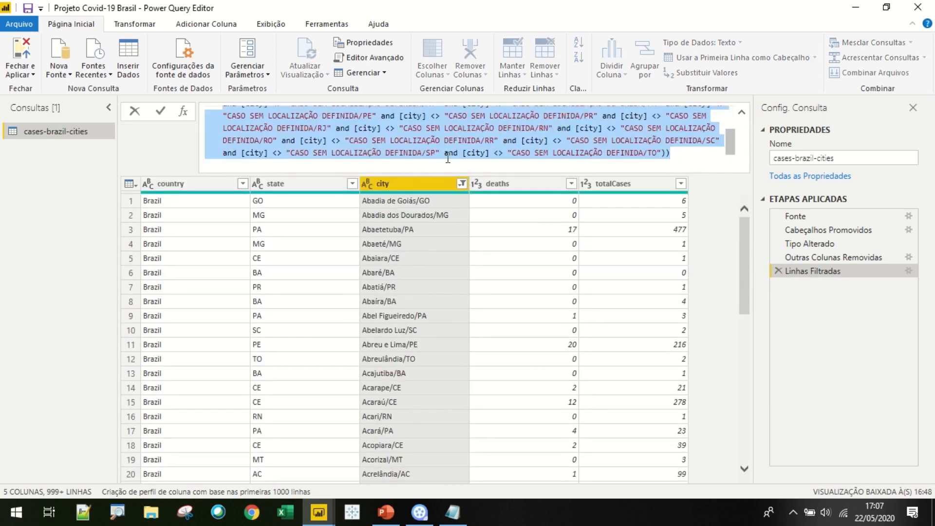
{"action": "left_click", "coordinate": [446, 141]}
{"action": "left_click", "coordinate": [347, 152]}
{"action": "left_click", "coordinate": [418, 153]}
{"action": "left_click", "coordinate": [363, 152]}
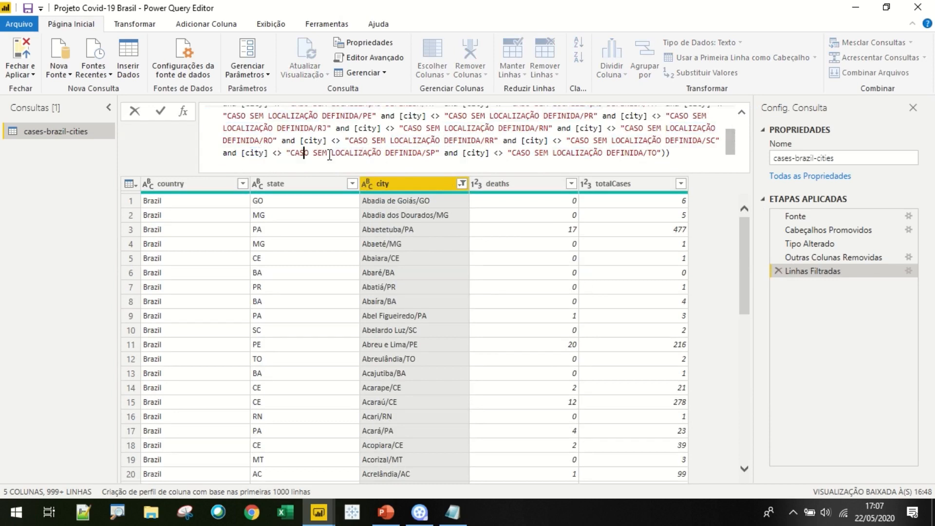
{"action": "left_click_drag", "start_coordinate": [304, 152], "coordinate": [283, 154]}
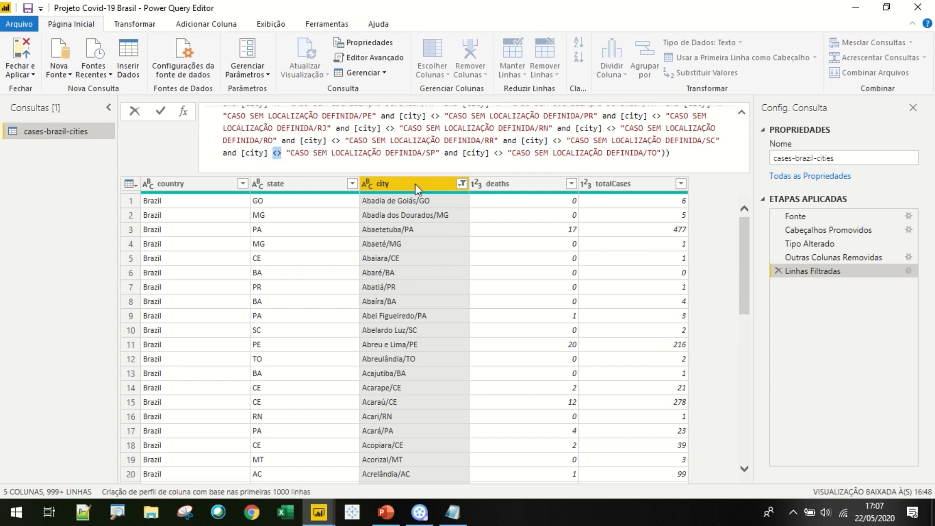
Step: Transform the city column in place by extracting the text before the delimiter "/"
{"action": "left_click", "coordinate": [402, 183]}
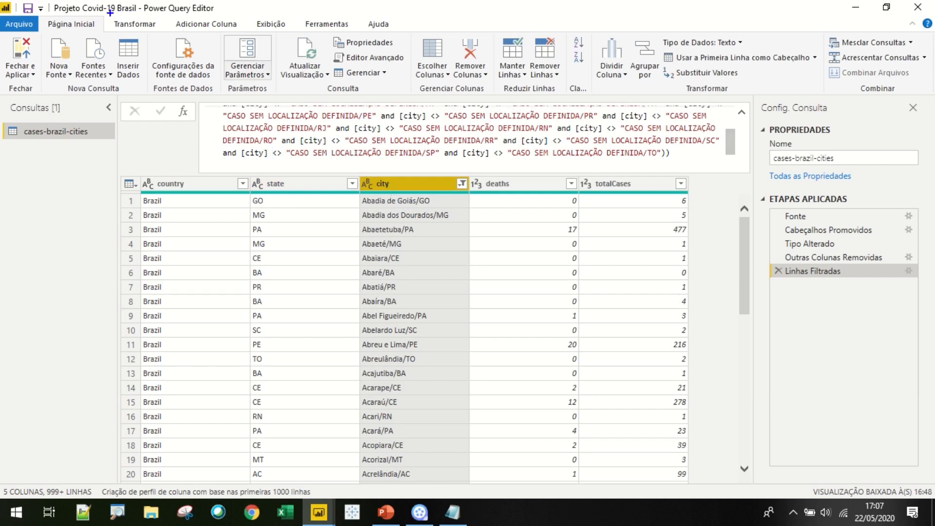
{"action": "left_click_drag", "start_coordinate": [109, 16], "coordinate": [248, 33]}
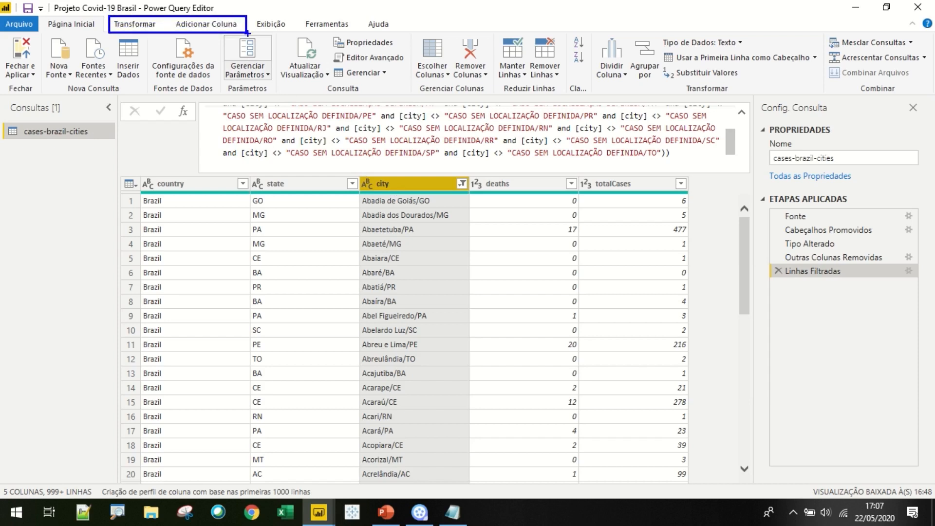
{"action": "key", "text": "Escape"}
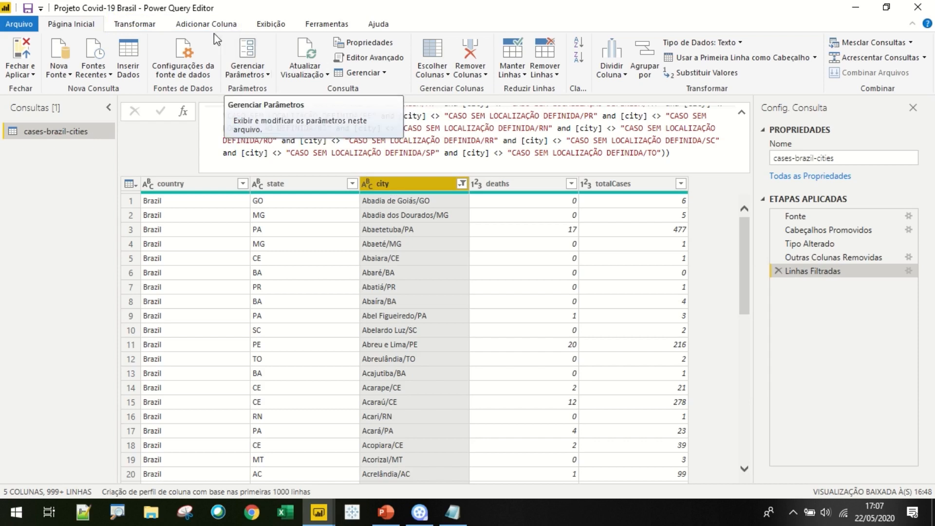
{"action": "left_click", "coordinate": [190, 24]}
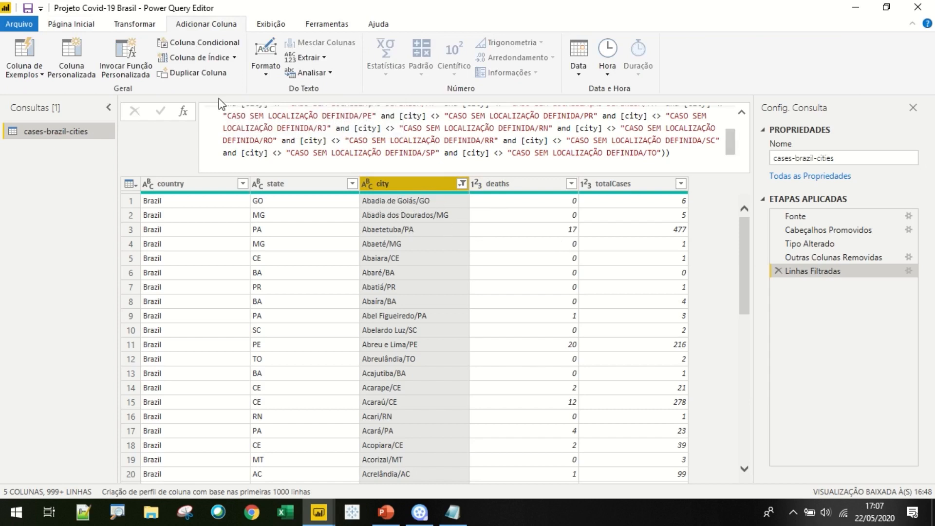
{"action": "left_click", "coordinate": [153, 21]}
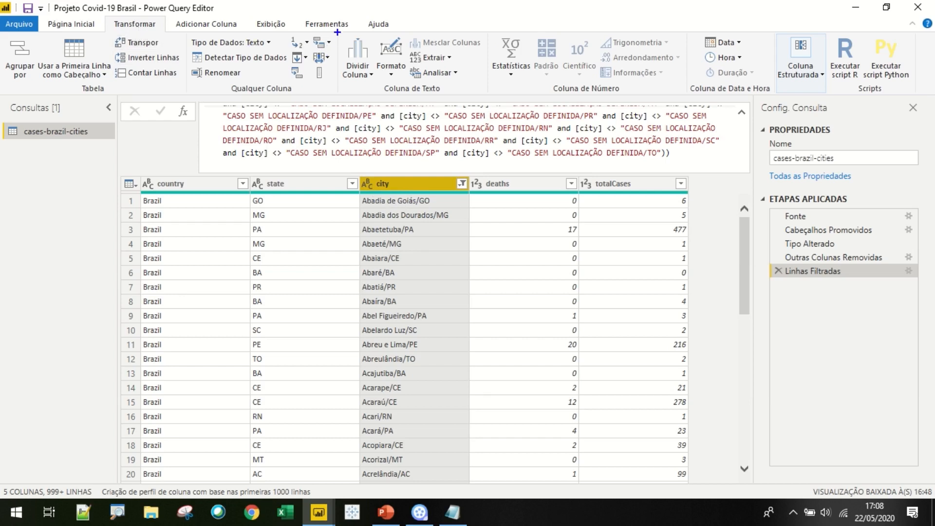
{"action": "mouse_move", "coordinate": [337, 32]}
{"action": "left_mouse_down"}
{"action": "mouse_move", "coordinate": [404, 73]}
{"action": "mouse_move", "coordinate": [490, 94]}
{"action": "left_mouse_up"}
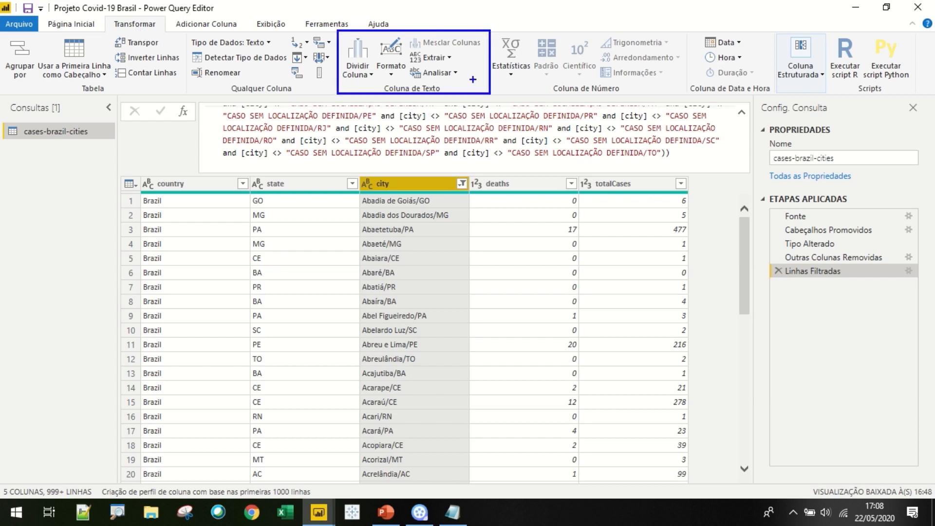
{"action": "left_click_drag", "start_coordinate": [405, 49], "coordinate": [420, 62]}
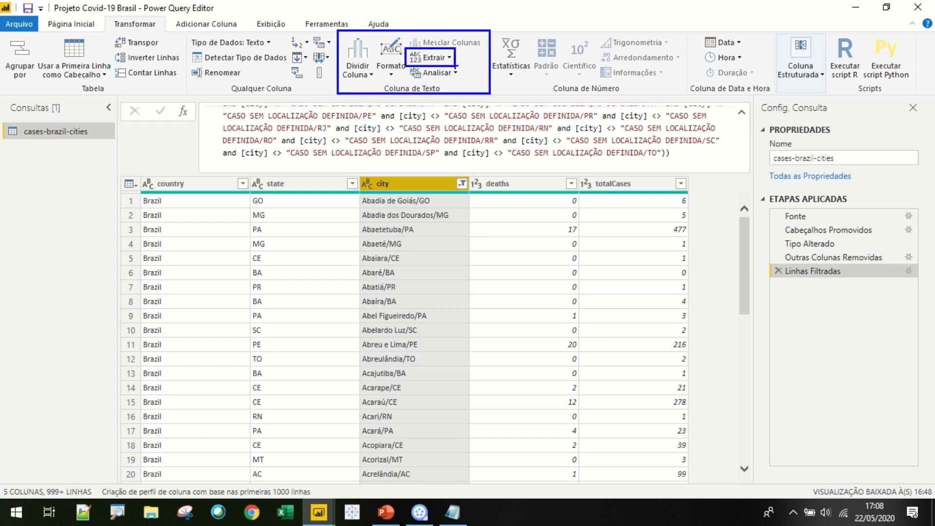
{"action": "left_click", "coordinate": [442, 58]}
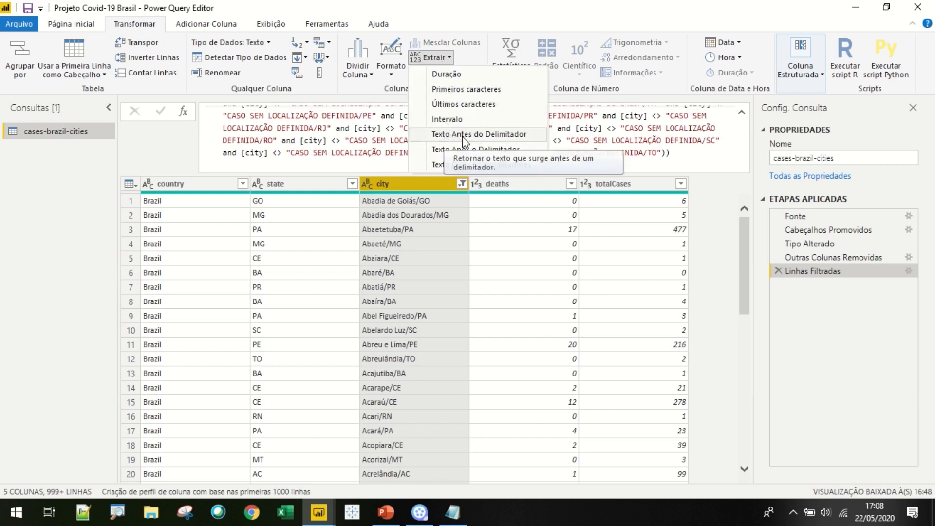
{"action": "left_click", "coordinate": [478, 134]}
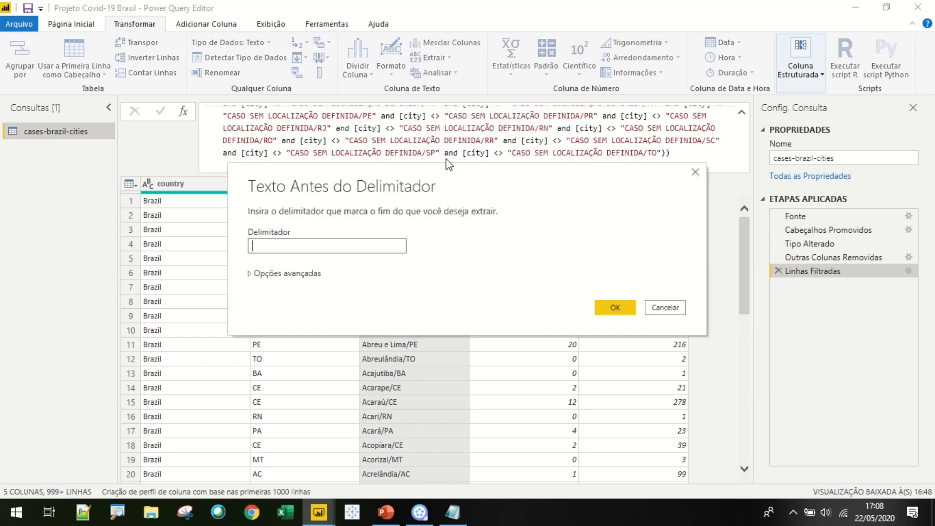
{"action": "left_click_drag", "start_coordinate": [367, 171], "coordinate": [586, 171]}
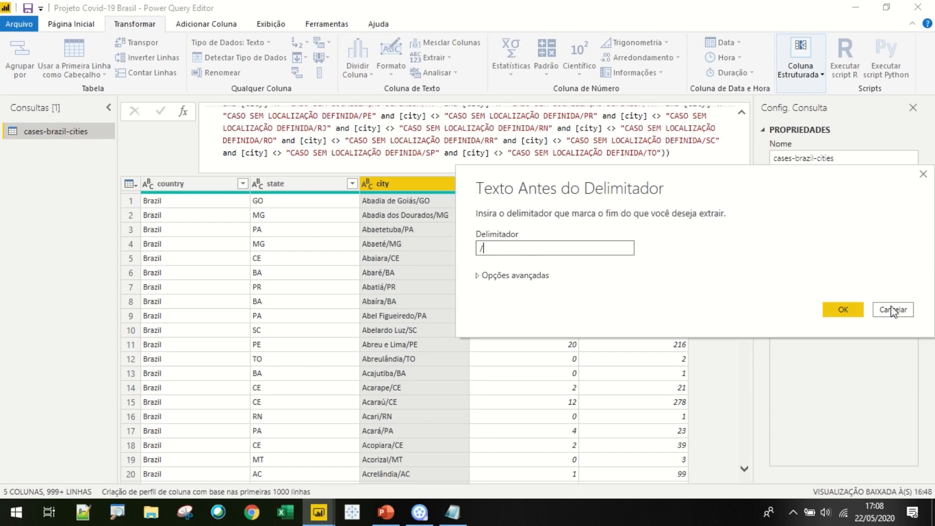
{"action": "left_click", "coordinate": [849, 304]}
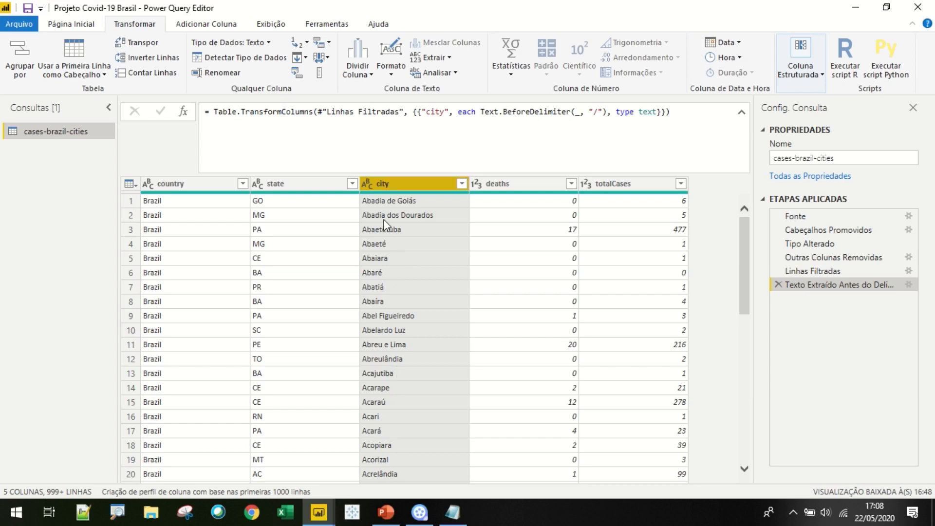
Step: Rename the country column to Pais
{"action": "right_click", "coordinate": [193, 190]}
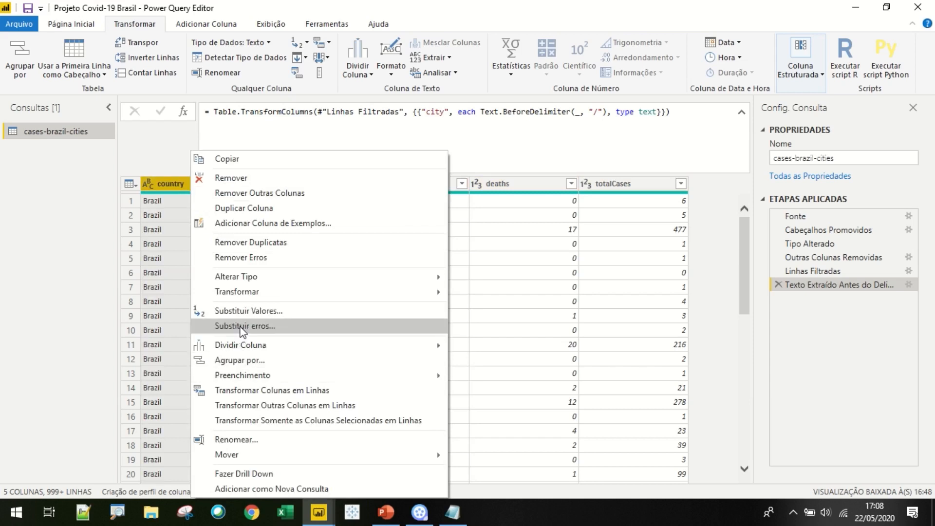
{"action": "left_click", "coordinate": [246, 440]}
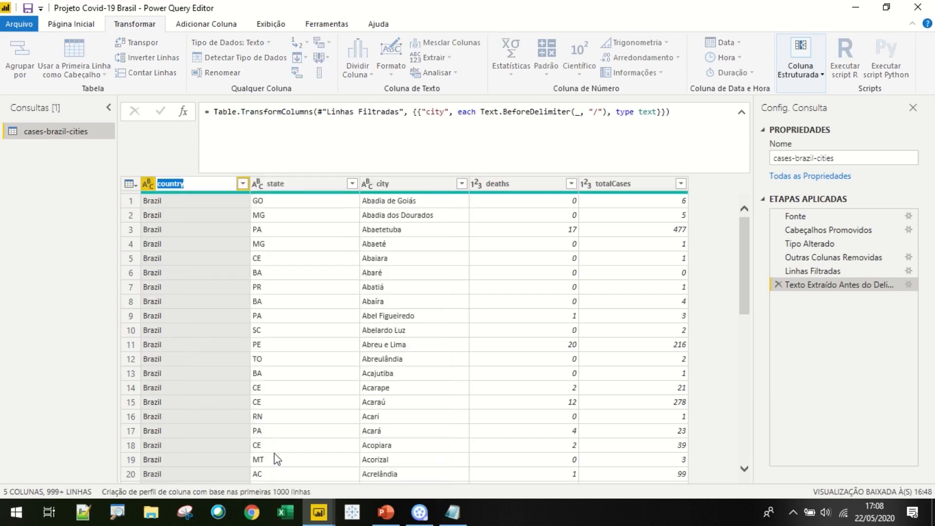
{"action": "type", "text": "Pais"}
{"action": "key", "text": "Return"}
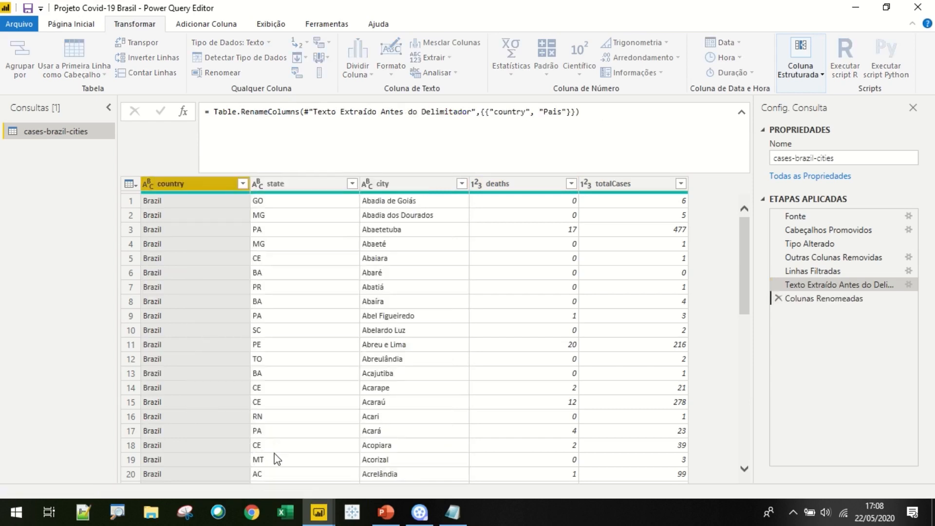
Step: Rename the state column to Estado
{"action": "right_click", "coordinate": [293, 189]}
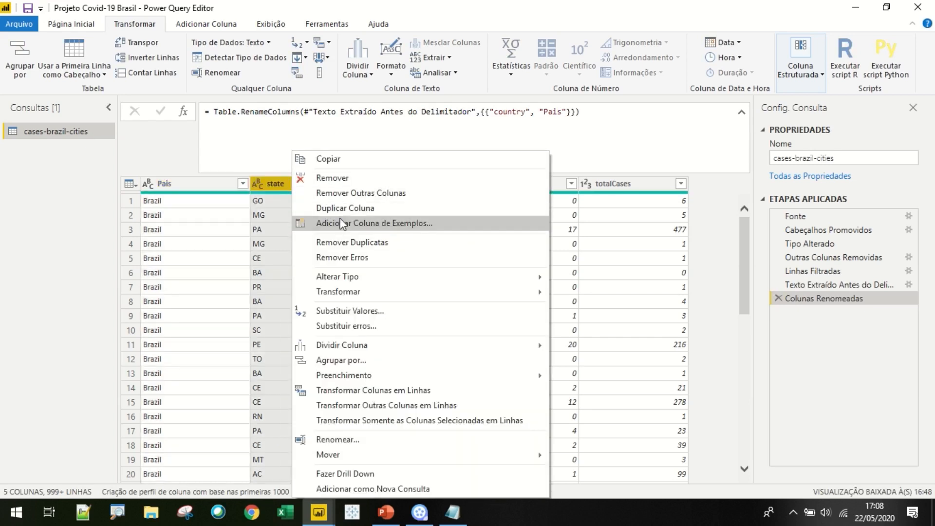
{"action": "mouse_move", "coordinate": [351, 291]}
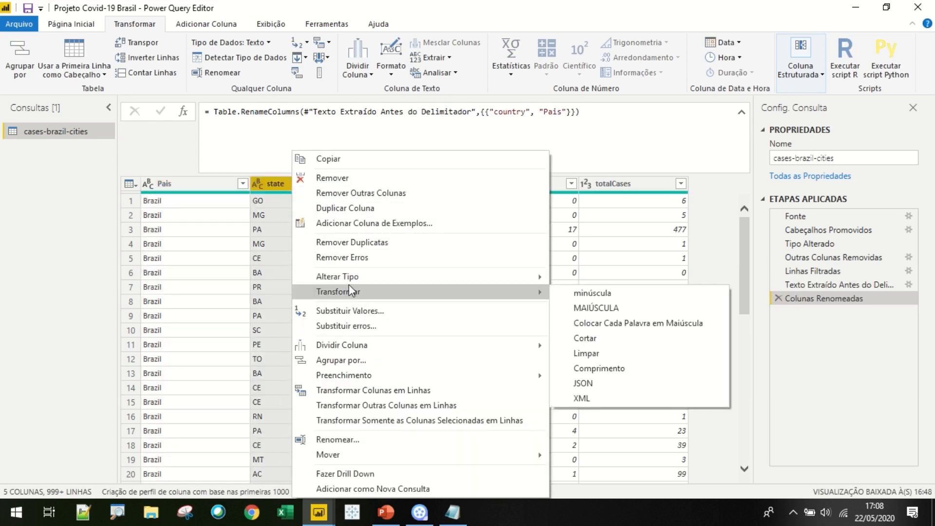
{"action": "left_click", "coordinate": [343, 439]}
{"action": "type", "text": "Estad"}
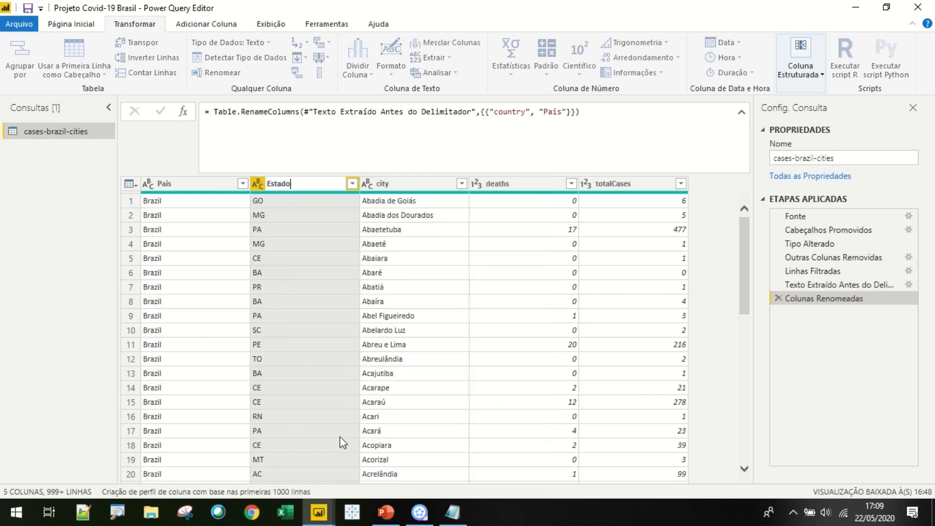
{"action": "type", "text": "o"}
{"action": "key", "text": "Return"}
Step: Rename the city column to Cidade
{"action": "right_click", "coordinate": [405, 184]}
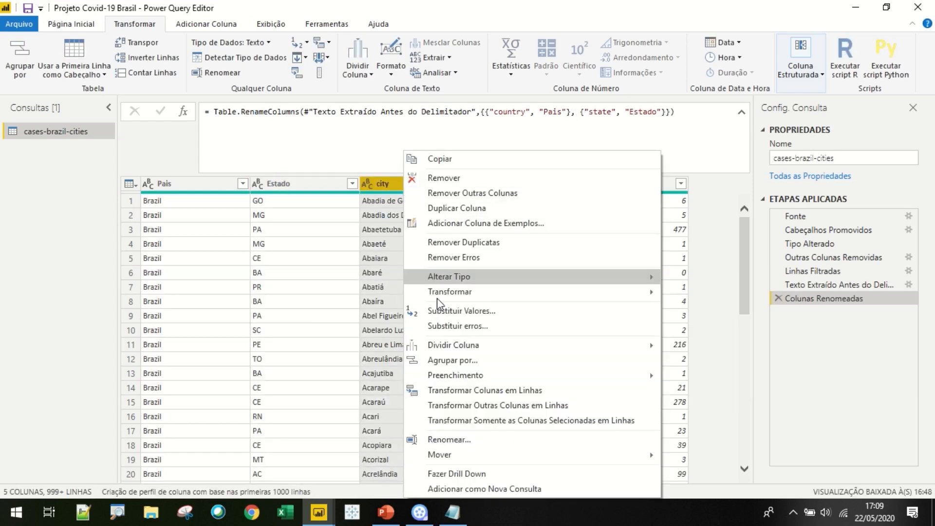
{"action": "left_click", "coordinate": [448, 439]}
{"action": "type", "text": "Cidade"}
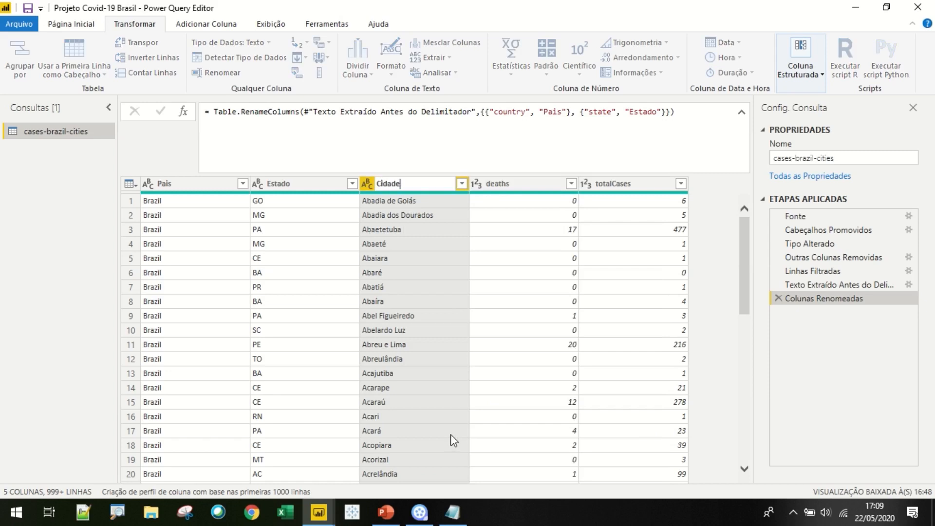
{"action": "key", "text": "Return"}
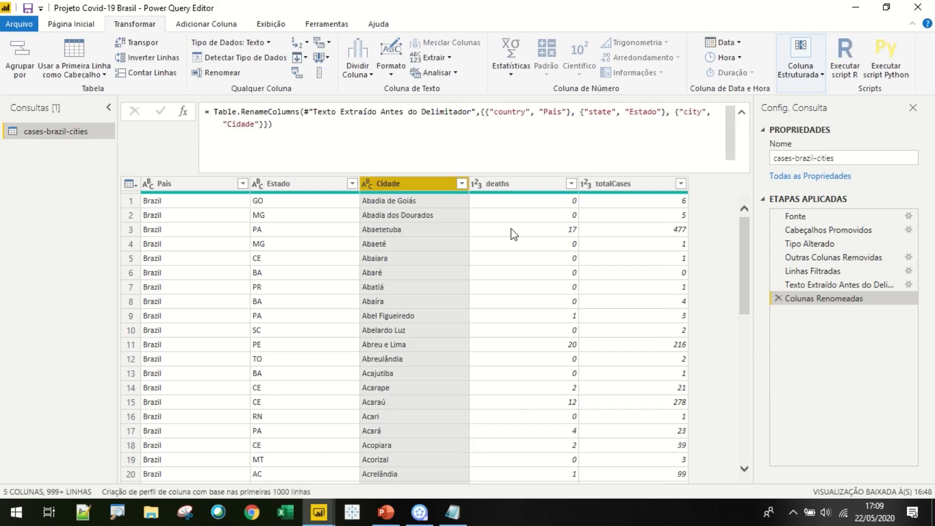
Step: Rename the deaths column to Obitos
{"action": "right_click", "coordinate": [505, 180]}
{"action": "left_click", "coordinate": [558, 438]}
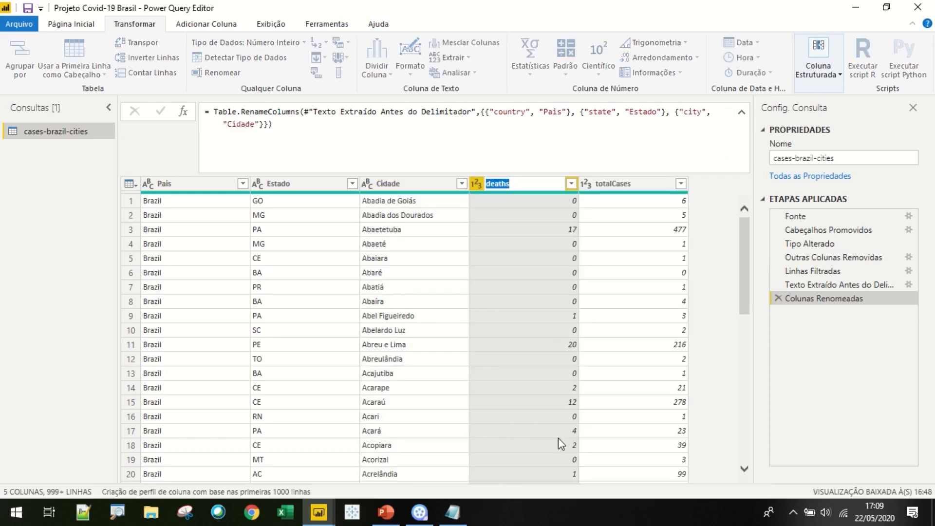
{"action": "key", "text": "BackSpace"}
{"action": "type", "text": "Obitos"}
{"action": "key", "text": "Return"}
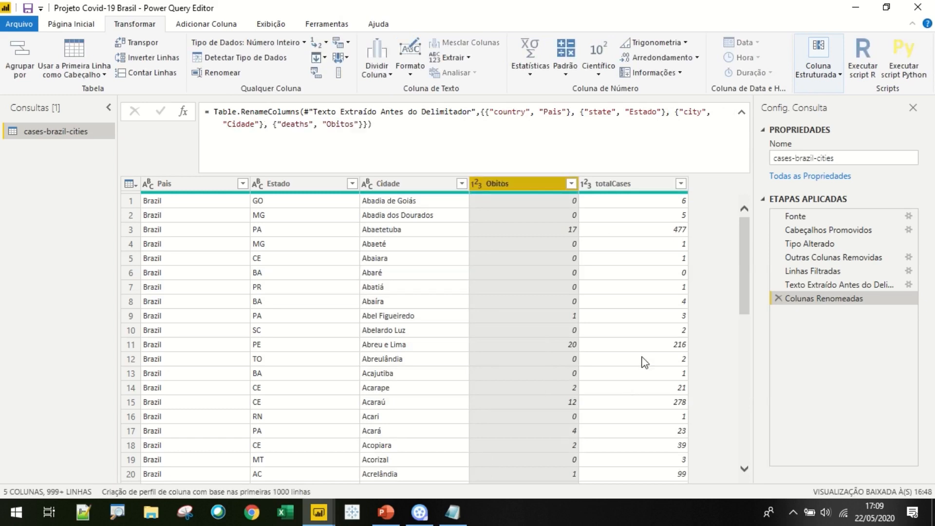
Step: Rename the totalCases column to Casos
{"action": "right_click", "coordinate": [625, 184]}
{"action": "left_click", "coordinate": [688, 441]}
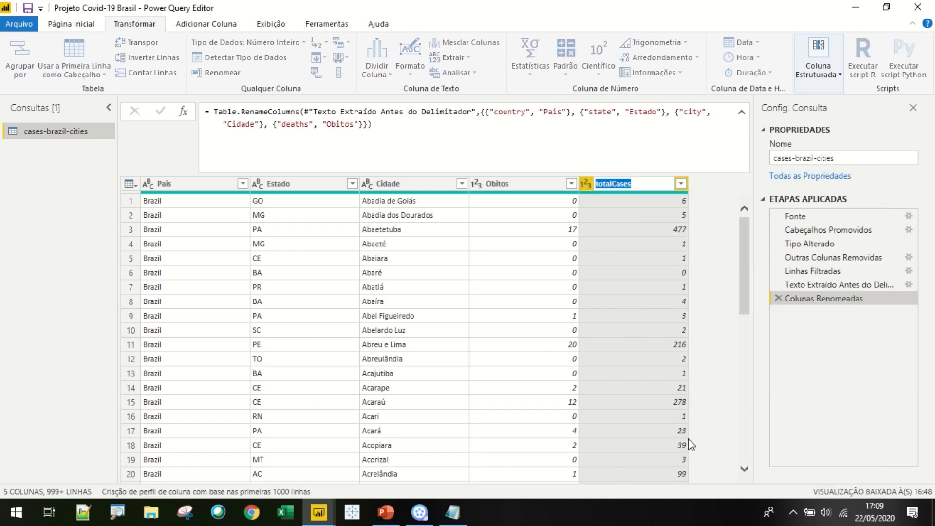
{"action": "type", "text": "Casos"}
{"action": "key", "text": "Return"}
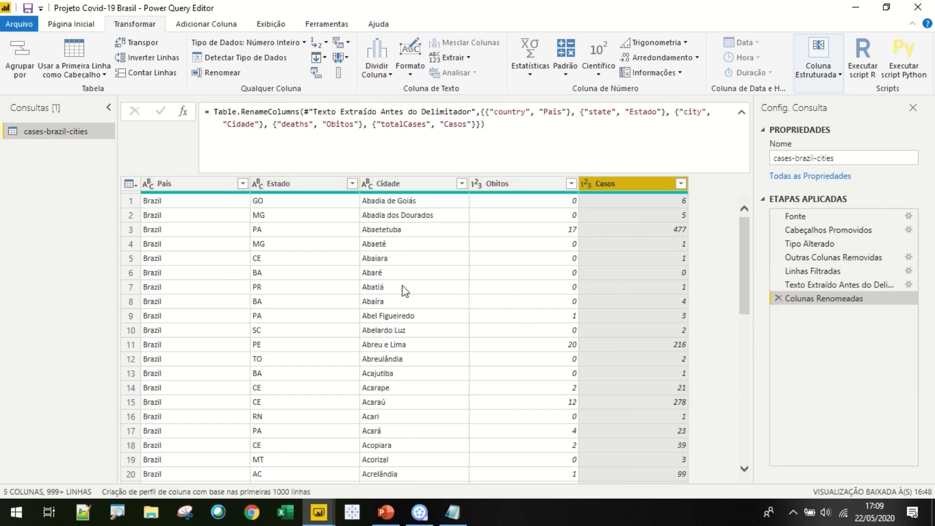
Step: Rename the cases-brazil-cities query as Brasil
{"action": "left_click", "coordinate": [830, 159]}
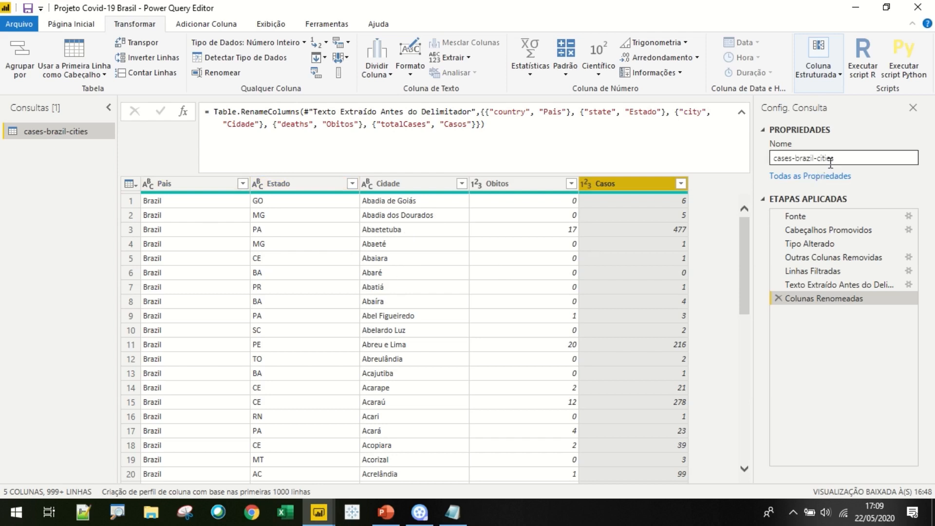
{"action": "left_click_drag", "start_coordinate": [834, 159], "coordinate": [771, 160]}
{"action": "key", "text": "BackSpace"}
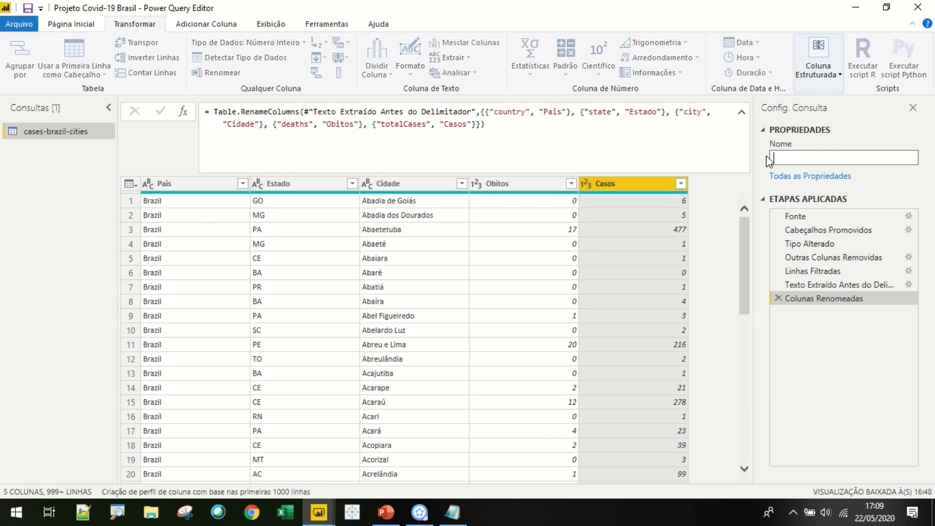
{"action": "type", "text": "Brasil"}
{"action": "key", "text": "Return"}
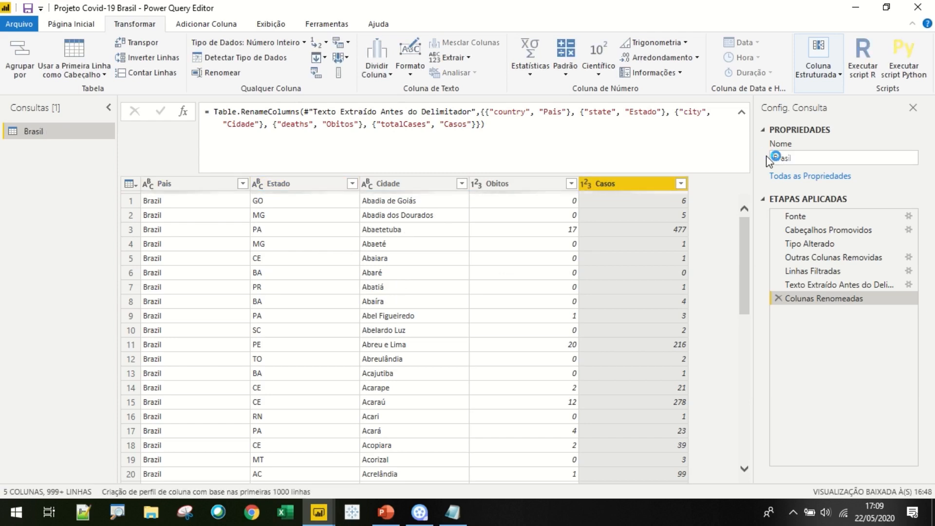
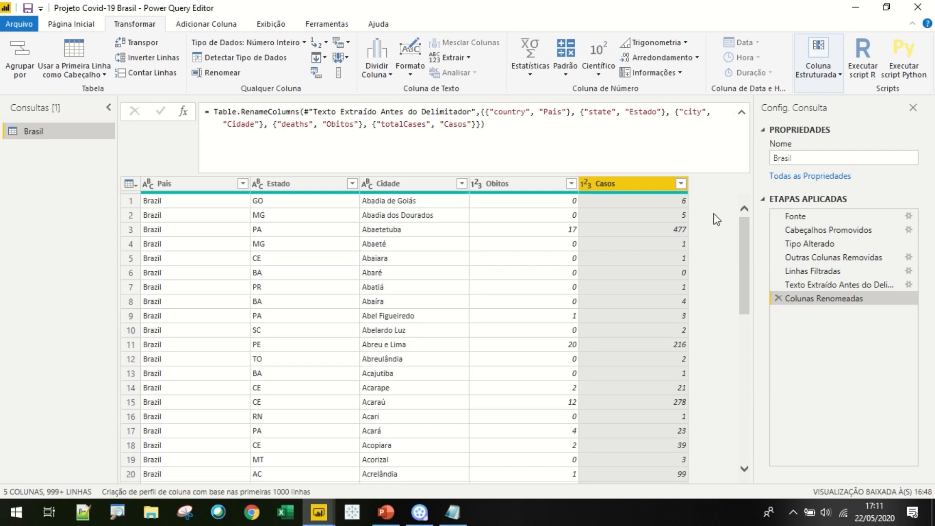
Step: Close the Power Query Editor and apply the query changes to load the Brasil table into the report
{"action": "left_click", "coordinate": [95, 31]}
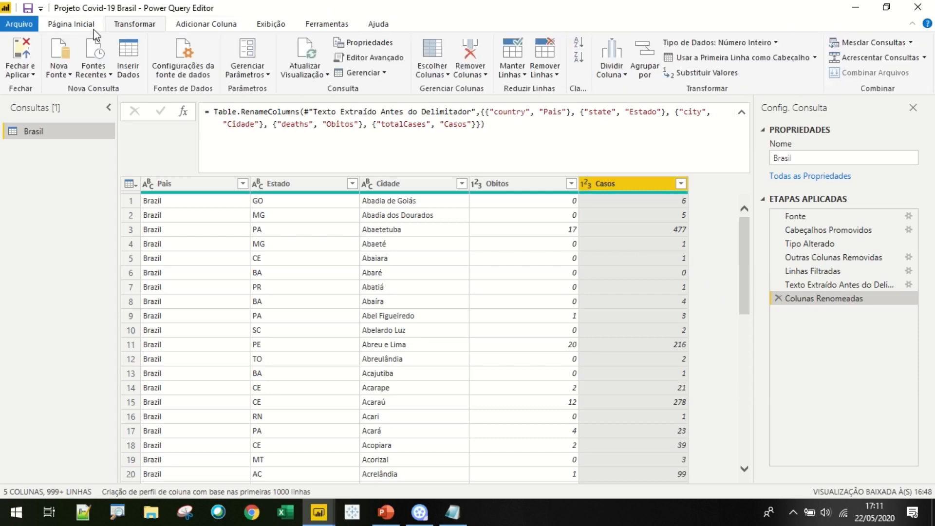
{"action": "left_click_drag", "start_coordinate": [103, 27], "coordinate": [155, 48]}
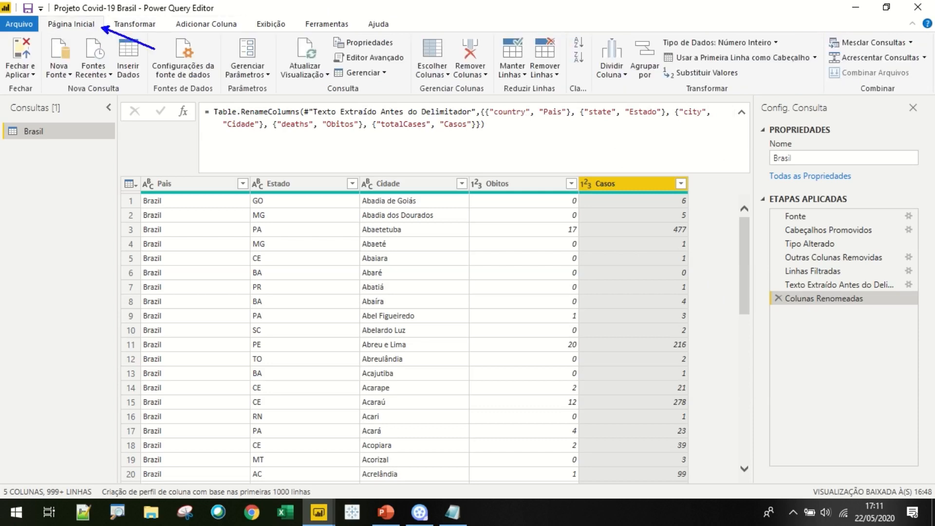
{"action": "mouse_move", "coordinate": [4, 36]}
{"action": "left_mouse_down"}
{"action": "mouse_move", "coordinate": [22, 75]}
{"action": "mouse_move", "coordinate": [39, 83]}
{"action": "left_mouse_up"}
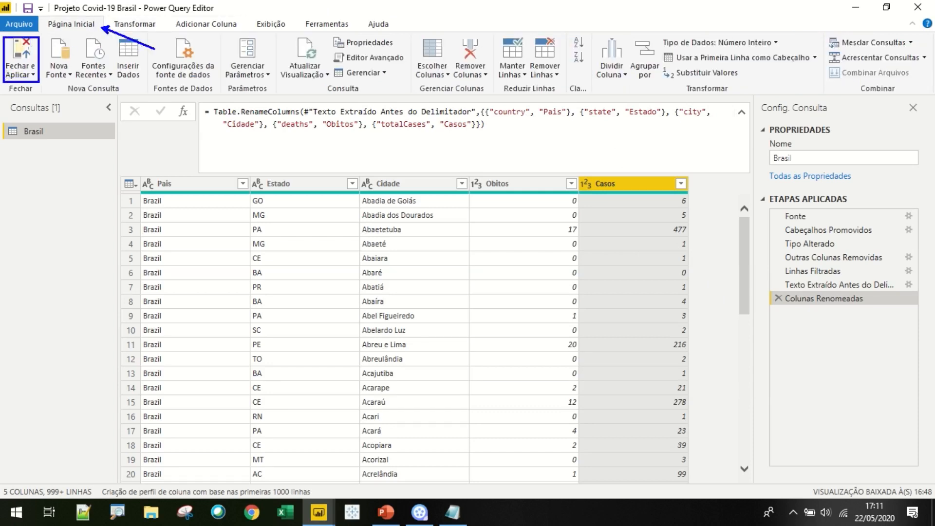
{"action": "key", "text": "Escape"}
{"action": "left_click", "coordinate": [33, 74]}
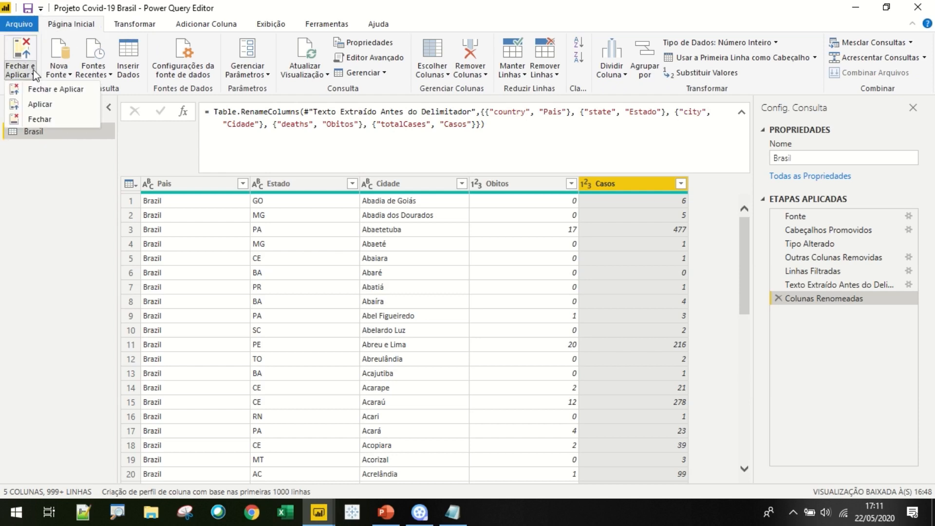
{"action": "left_click", "coordinate": [49, 92]}
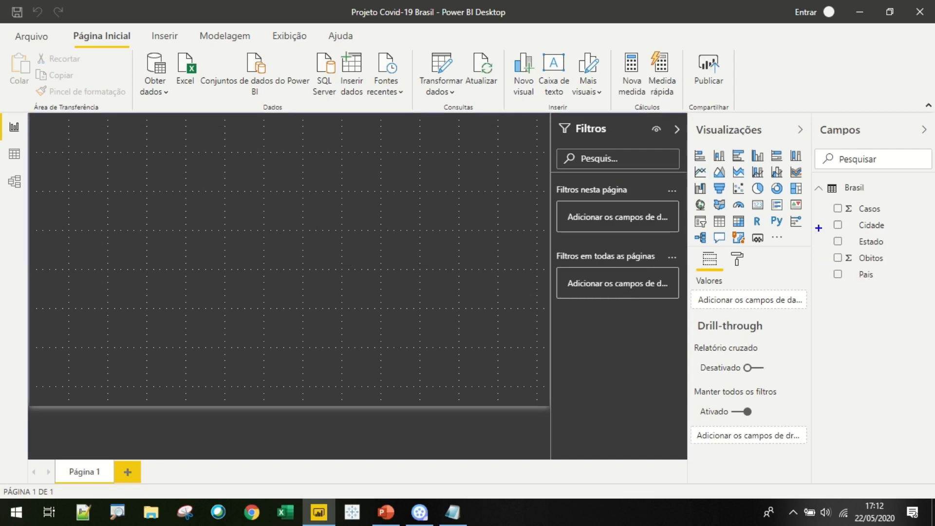
{"action": "mouse_move", "coordinate": [814, 171]}
{"action": "left_mouse_down"}
{"action": "mouse_move", "coordinate": [841, 217]}
{"action": "mouse_move", "coordinate": [905, 287]}
{"action": "left_mouse_up"}
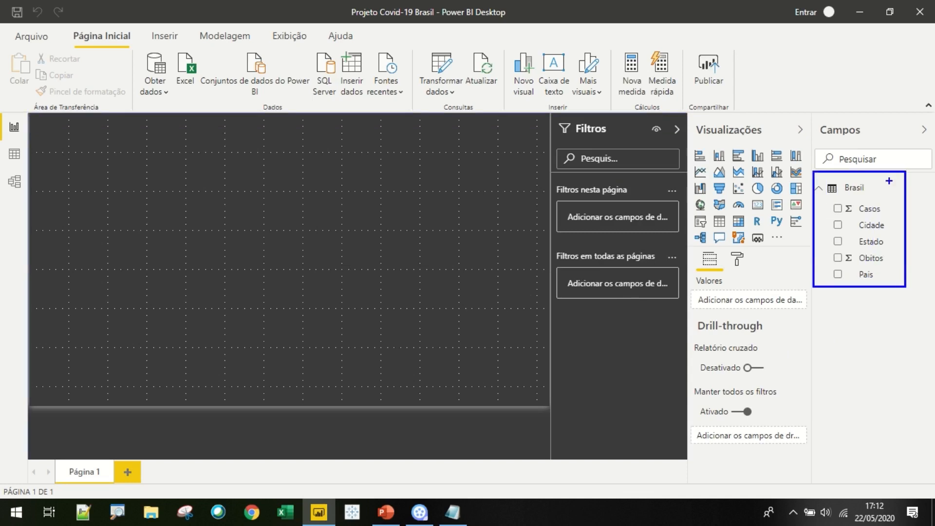
{"action": "left_click_drag", "start_coordinate": [867, 120], "coordinate": [886, 91]}
{"action": "mouse_move", "coordinate": [874, 184]}
{"action": "left_mouse_down"}
{"action": "mouse_move", "coordinate": [893, 184]}
{"action": "mouse_move", "coordinate": [882, 286]}
{"action": "left_mouse_up"}
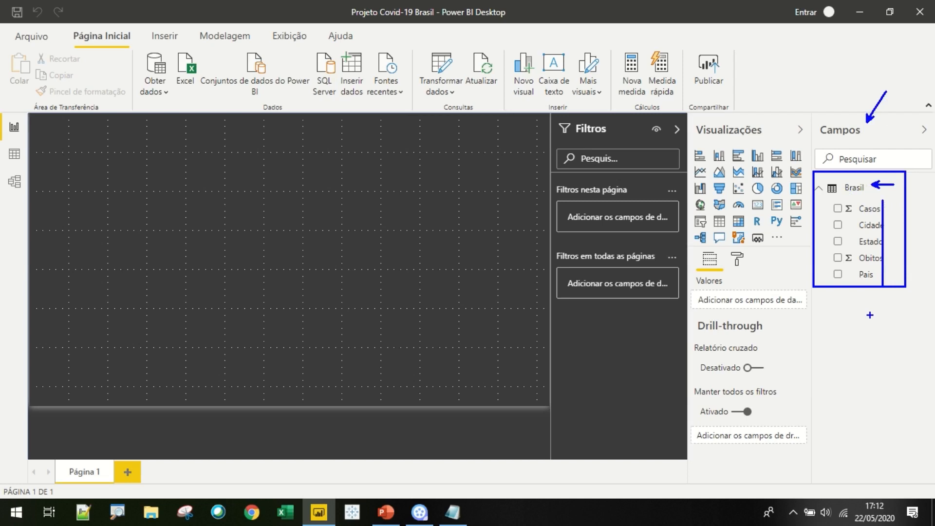
{"action": "key", "text": "Escape"}
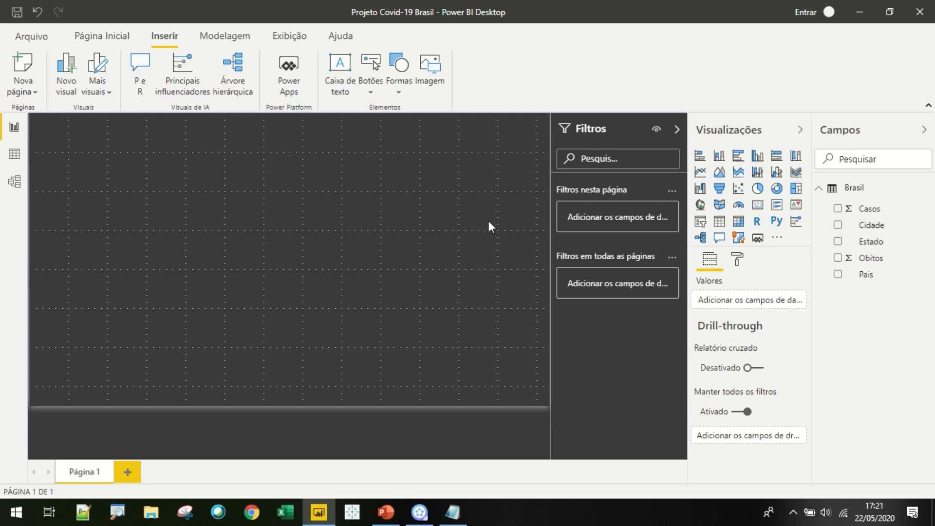
Step: Try out an enlarged pie chart with Estado as legend and Obitos as values, and delete it from the page
{"action": "left_click", "coordinate": [758, 190]}
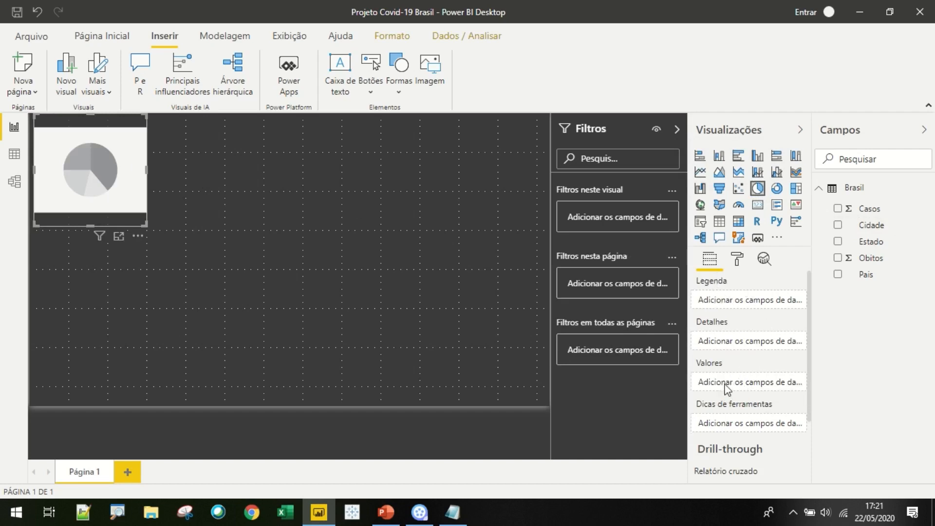
{"action": "left_click", "coordinate": [837, 241]}
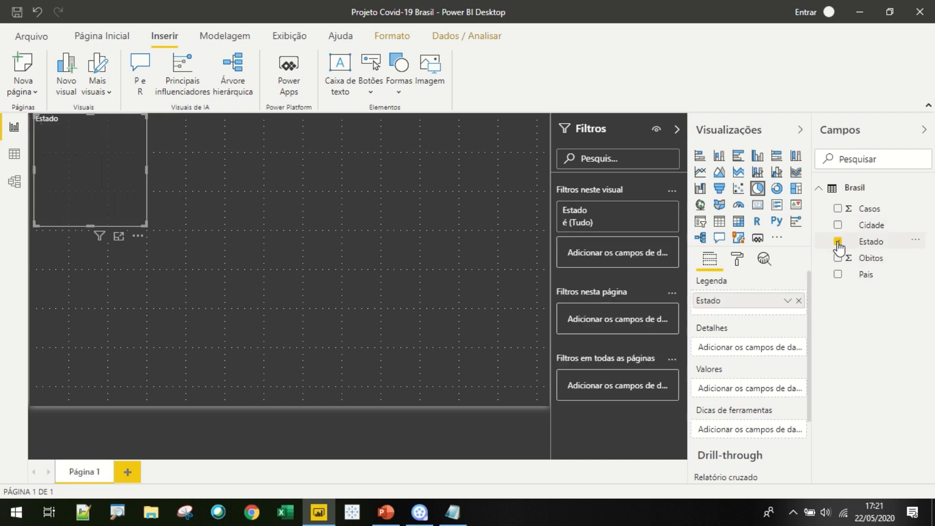
{"action": "left_click_drag", "start_coordinate": [146, 226], "coordinate": [402, 390]}
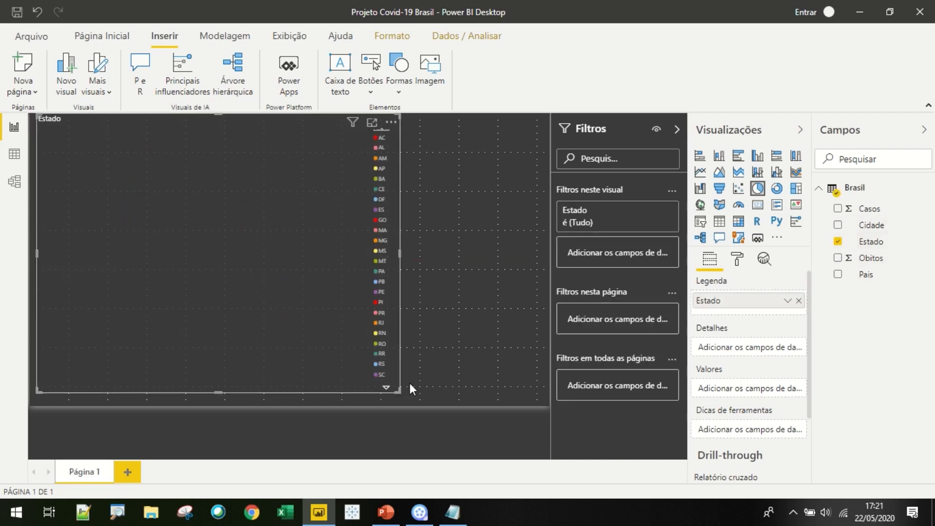
{"action": "left_click", "coordinate": [838, 258]}
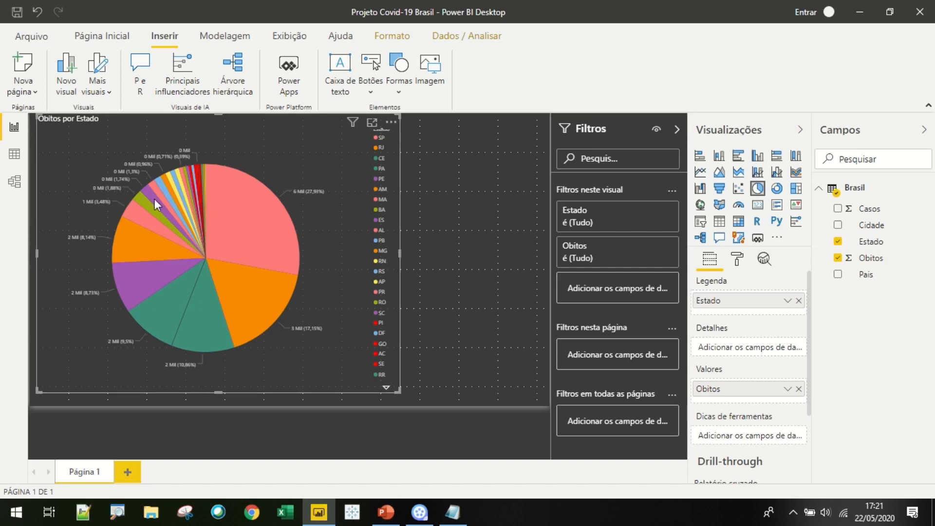
{"action": "mouse_move", "coordinate": [220, 211]}
{"action": "key", "text": "Delete"}
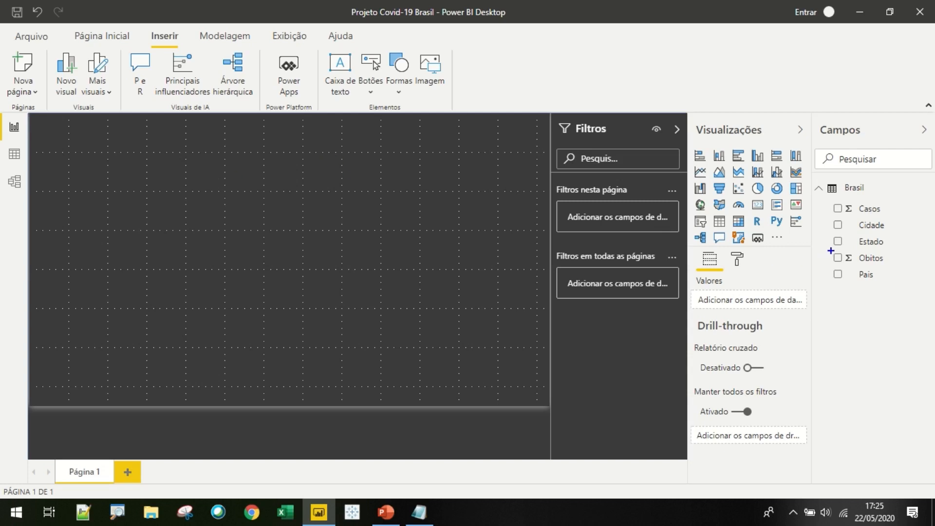
{"action": "left_click", "coordinate": [831, 206]}
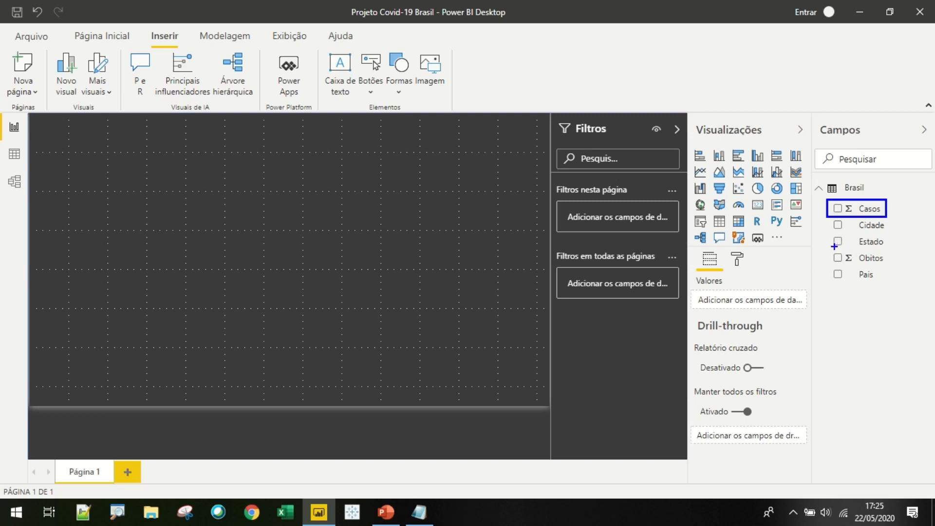
{"action": "mouse_move", "coordinate": [829, 249]}
{"action": "left_mouse_down"}
{"action": "mouse_move", "coordinate": [830, 263]}
{"action": "mouse_move", "coordinate": [888, 267]}
{"action": "left_mouse_up"}
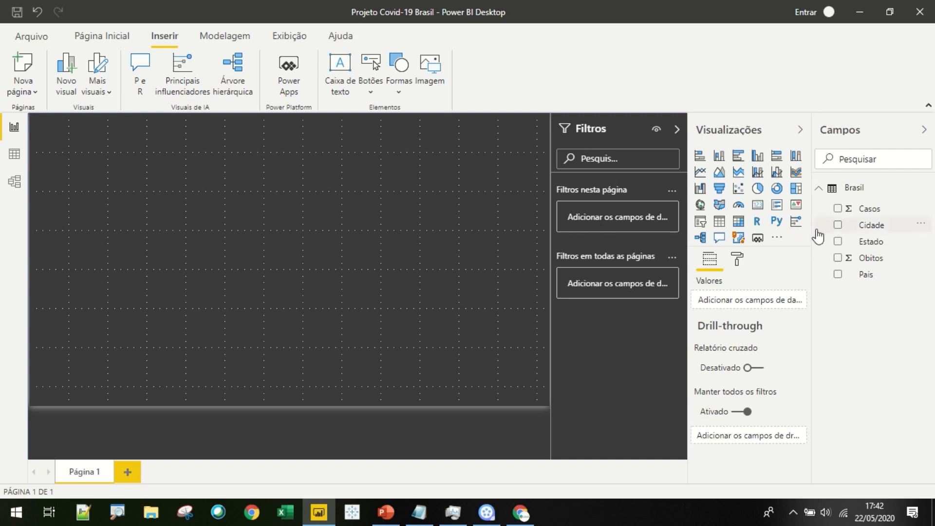
{"action": "left_click", "coordinate": [859, 192]}
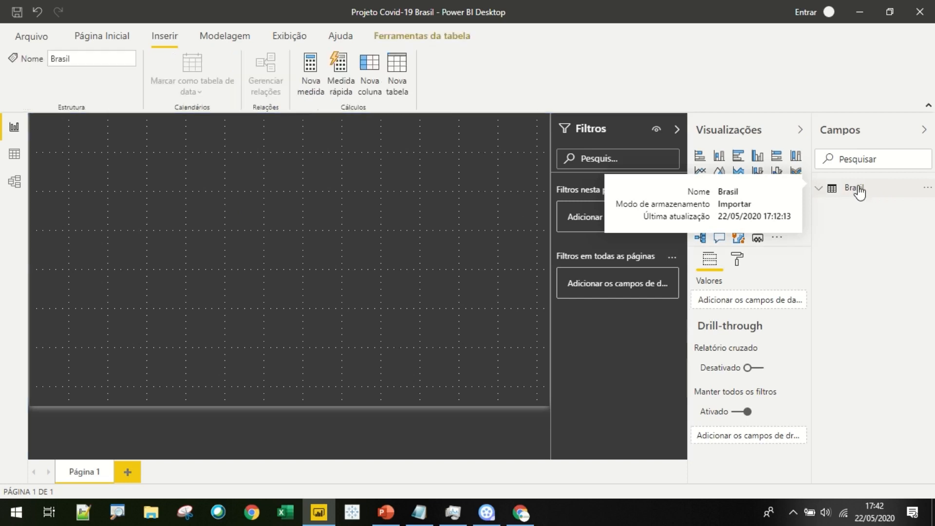
{"action": "right_click", "coordinate": [860, 192]}
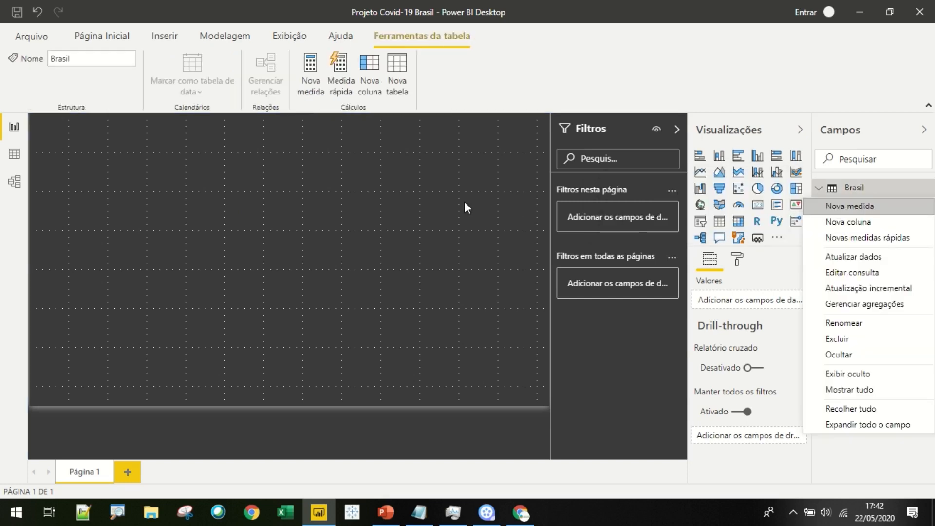
{"action": "left_click", "coordinate": [433, 141]}
{"action": "left_click", "coordinate": [831, 189]}
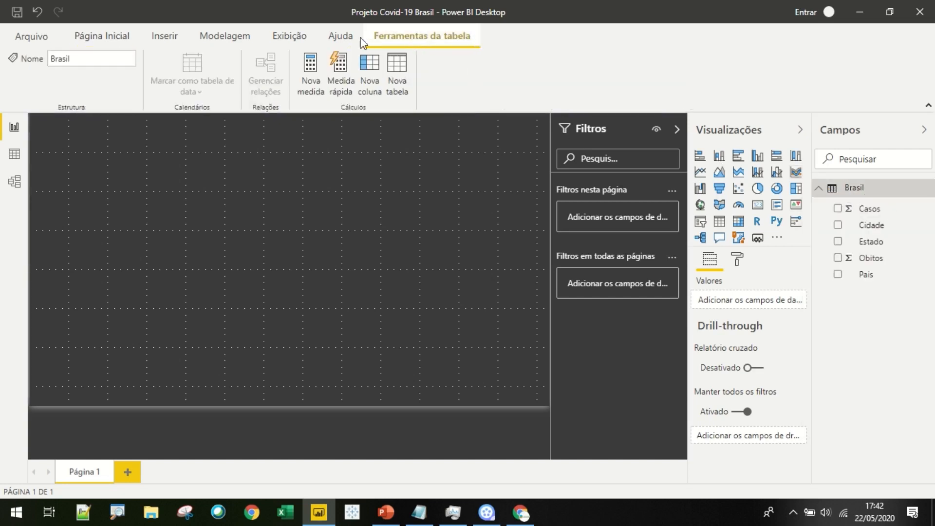
{"action": "left_click", "coordinate": [317, 174]}
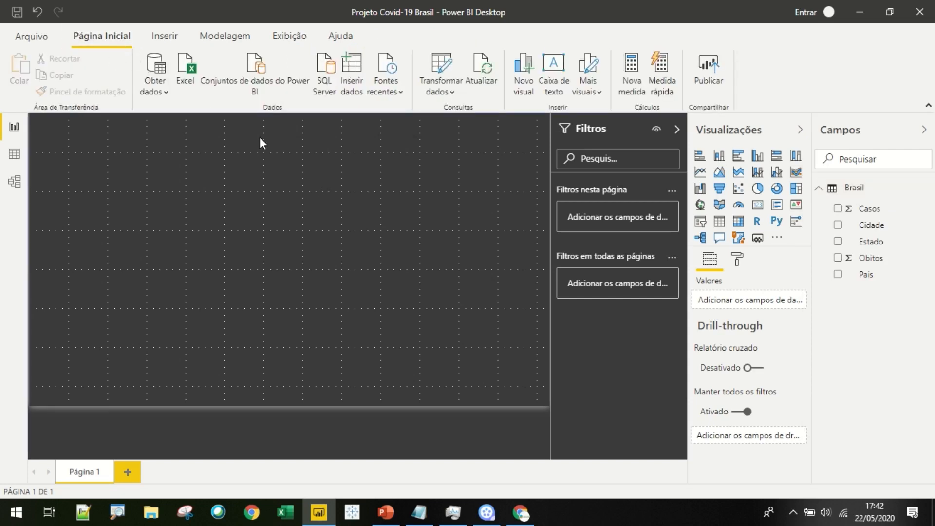
Step: Create a measure in the Brasil table named Total Casos with the formula SUM(Brasil[Casos])
{"action": "left_click", "coordinate": [621, 79]}
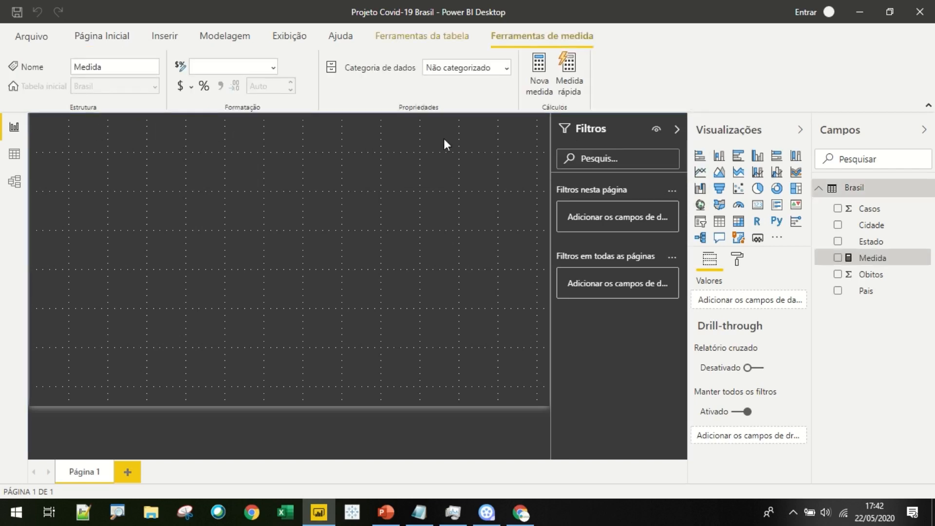
{"action": "double_click", "coordinate": [101, 125]}
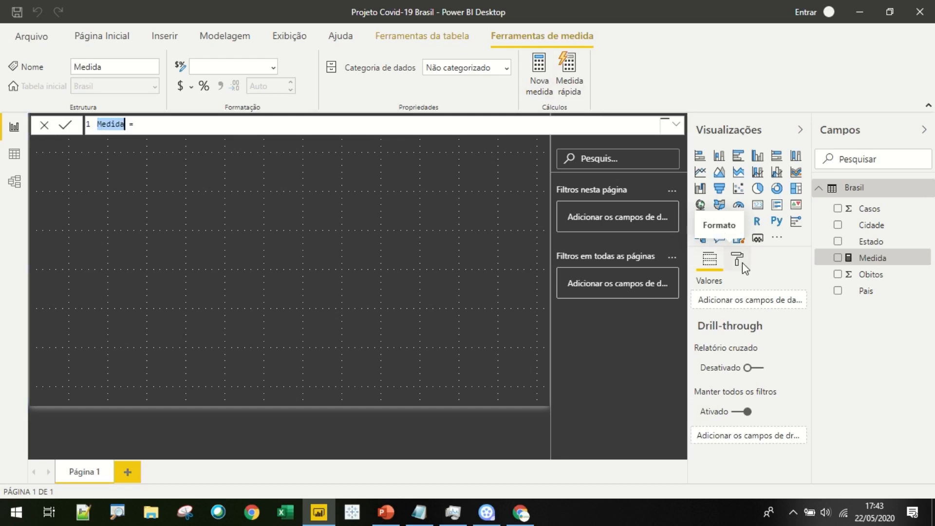
{"action": "type", "text": "Total Casos = "}
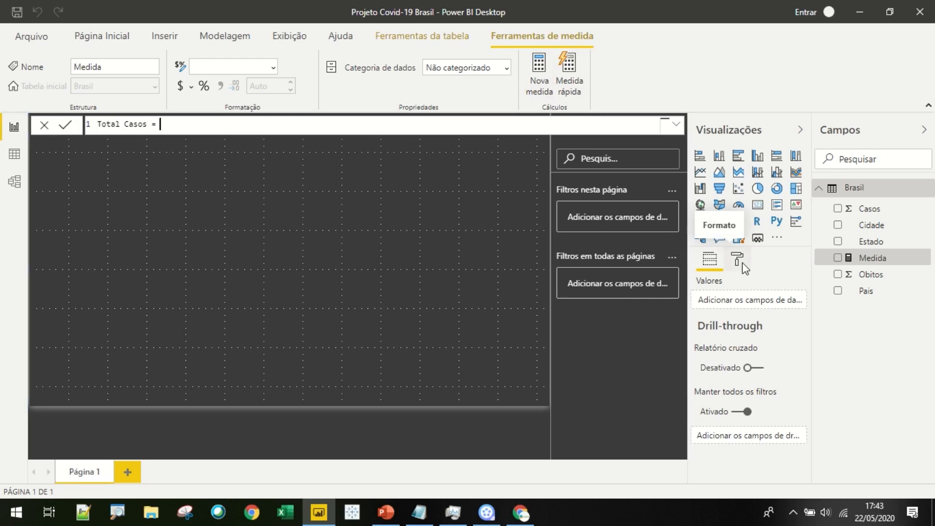
{"action": "type", "text": "SUM"}
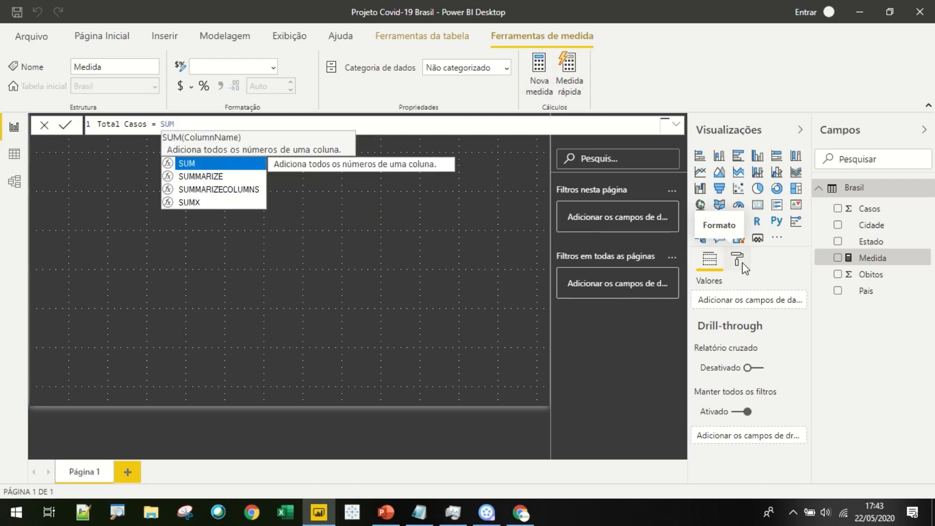
{"action": "type", "text": "("}
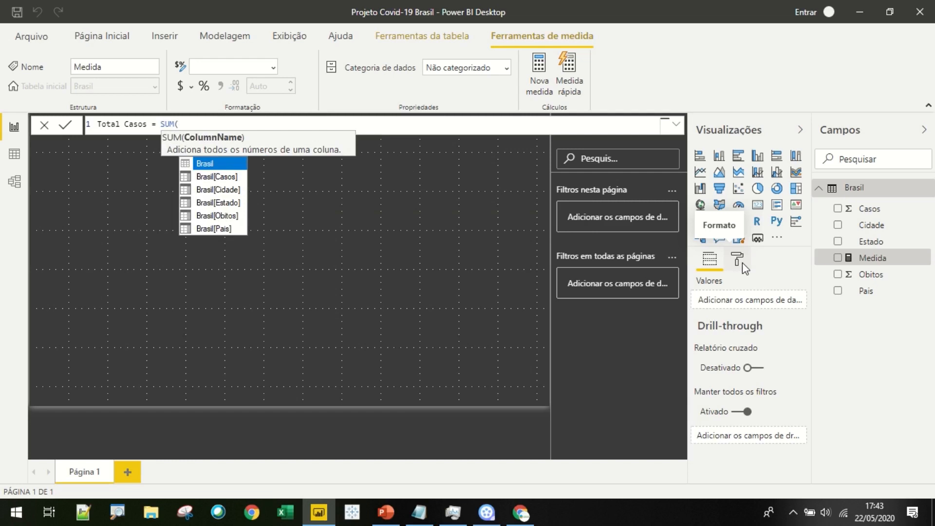
{"action": "type", "text": "Brasil"}
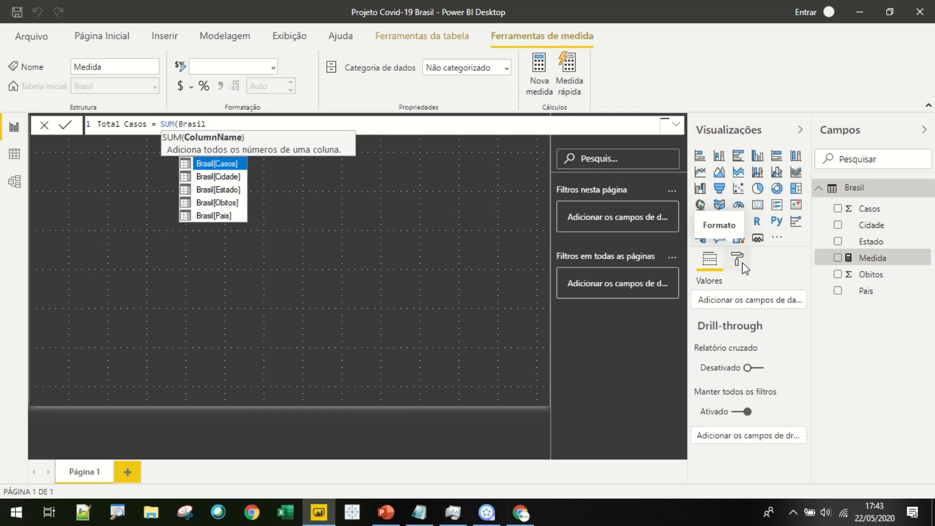
{"action": "type", "text": "["}
{"action": "type", "text": "cASO"}
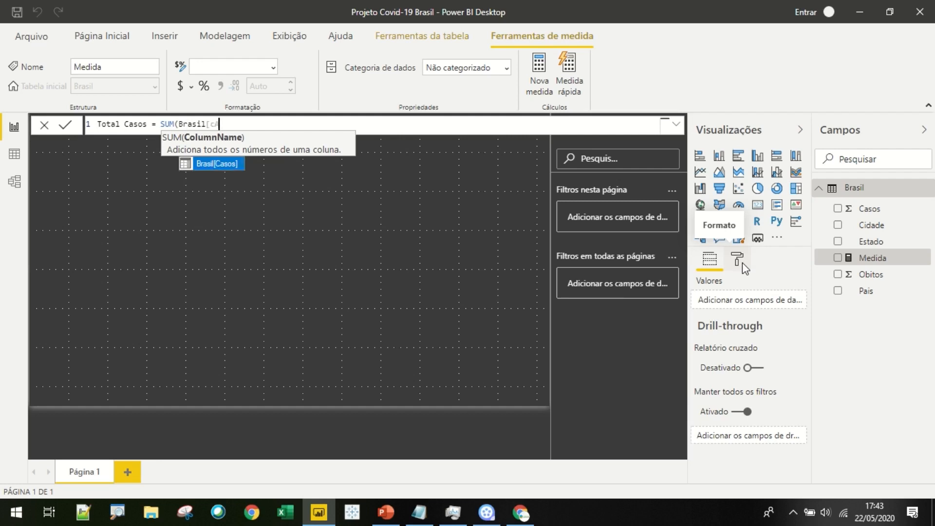
{"action": "key", "text": "BackSpace"}
{"action": "key", "text": "BackSpace"}
{"action": "key", "text": "BackSpace"}
{"action": "key", "text": "BackSpace"}
{"action": "type", "text": "c"}
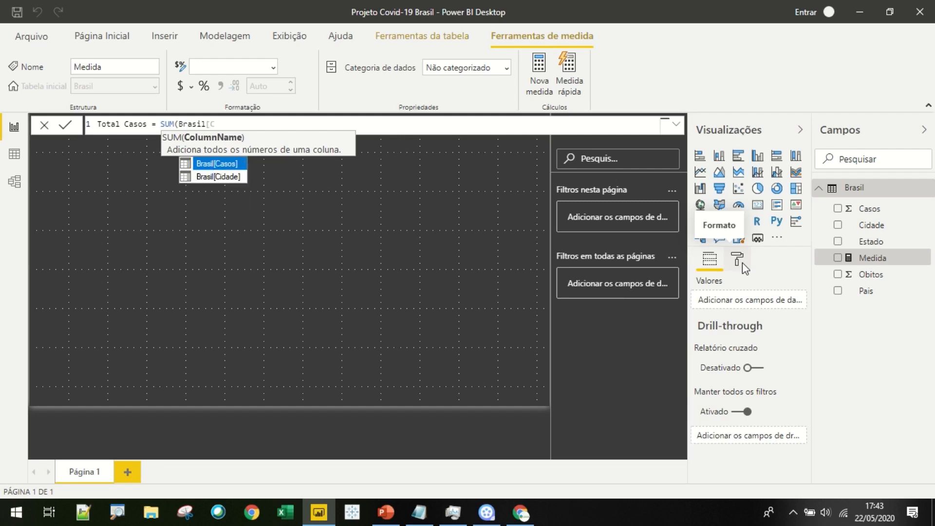
{"action": "type", "text": "ASOS"}
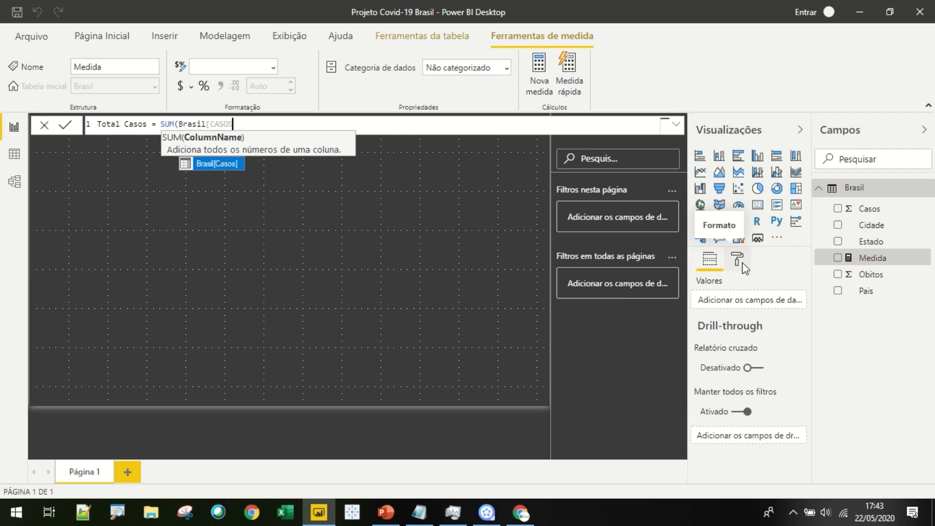
{"action": "key", "text": "Tab"}
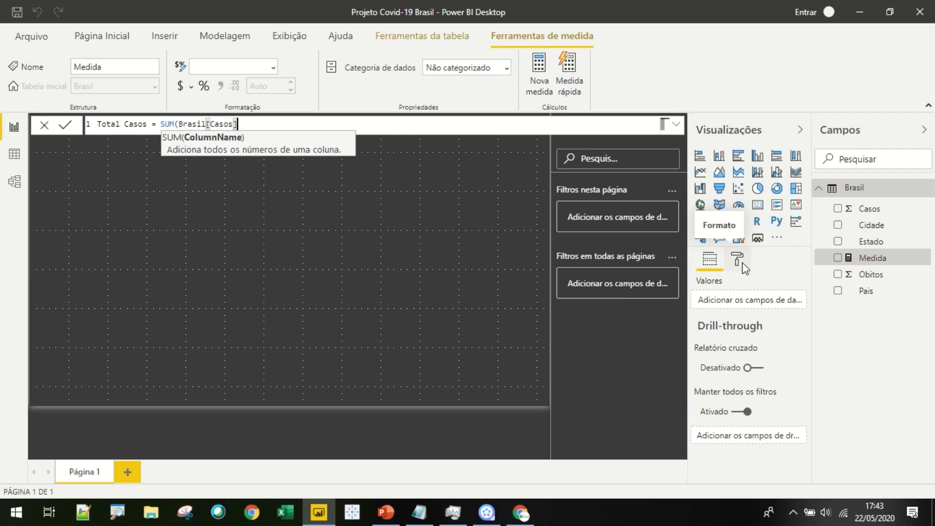
{"action": "type", "text": ")"}
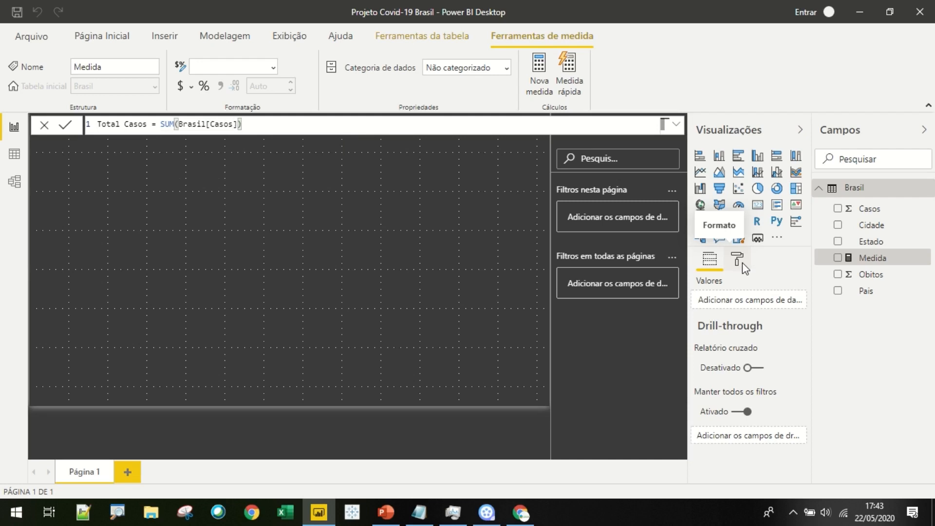
{"action": "key", "text": "Return"}
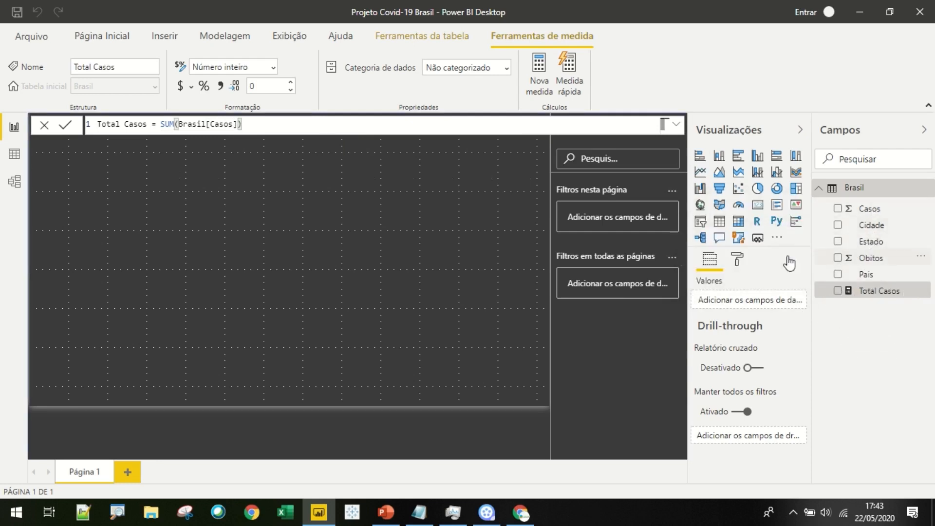
{"action": "left_click", "coordinate": [199, 141]}
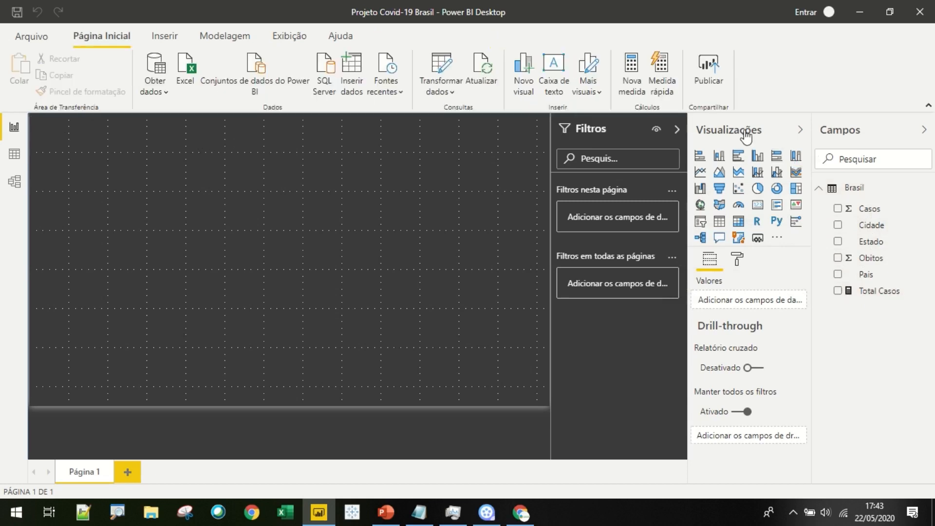
Step: Create a measure in the Brasil table named Total Obitos with the formula SUM(Brasil[Obitos])
{"action": "left_click", "coordinate": [631, 74]}
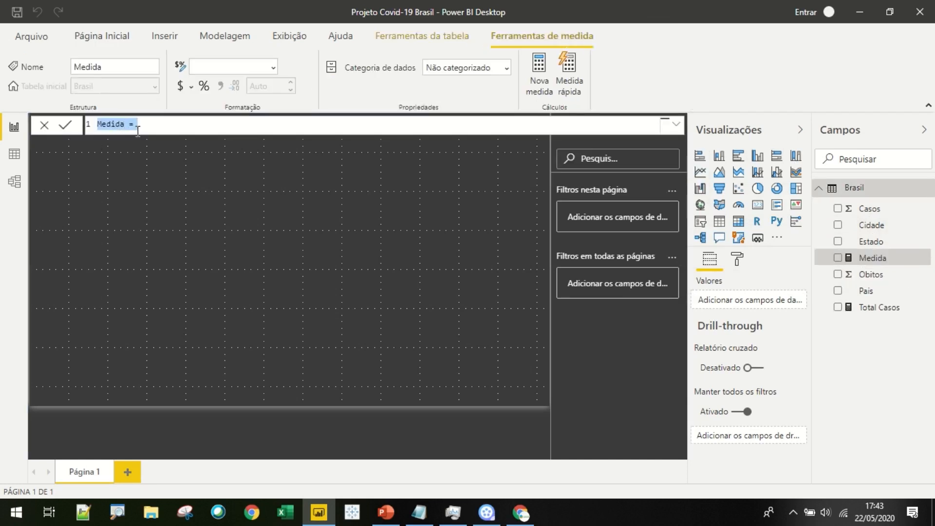
{"action": "type", "text": "total"}
{"action": "key", "text": "BackSpace"}
{"action": "key", "text": "BackSpace"}
{"action": "key", "text": "BackSpace"}
{"action": "key", "text": "BackSpace"}
{"action": "key", "text": "BackSpace"}
{"action": "type", "text": "Total Obitos"}
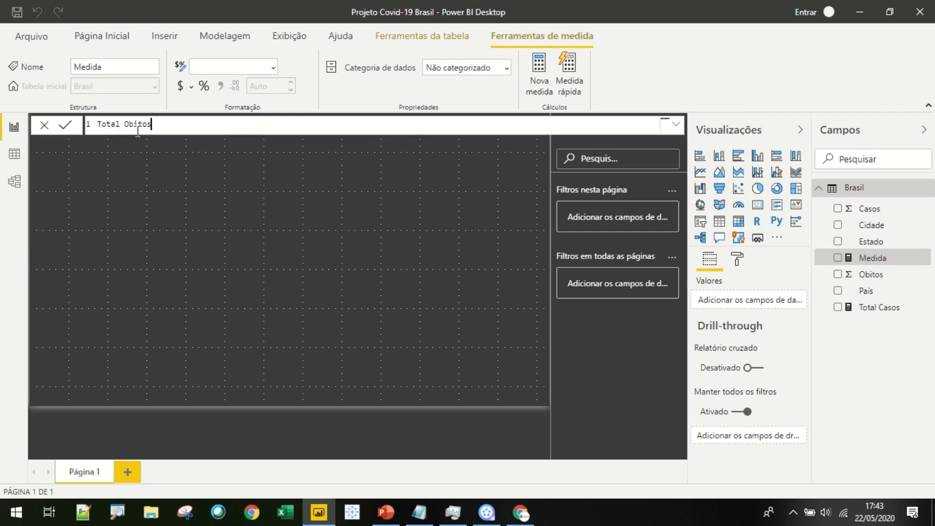
{"action": "type", "text": " = SUM("}
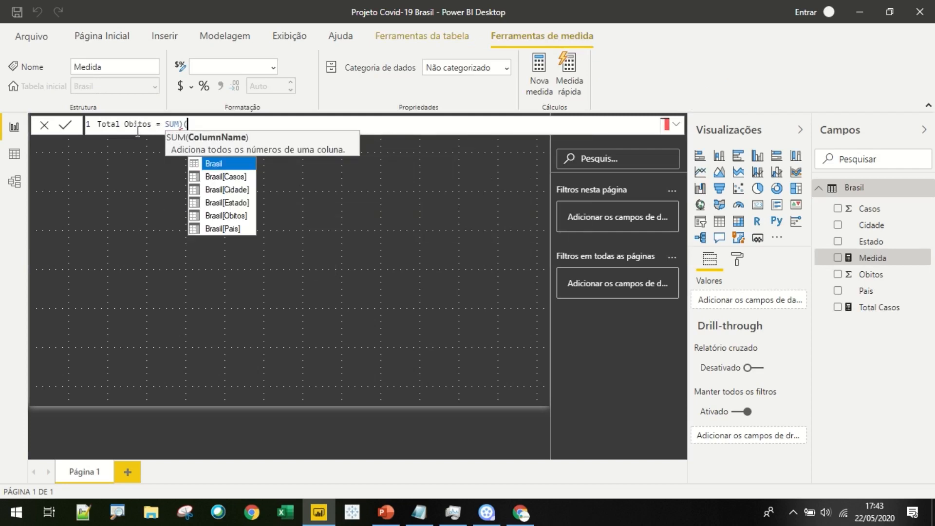
{"action": "key", "text": "BackSpace"}
{"action": "type", "text": ")"}
{"action": "key", "text": "BackSpace"}
{"action": "type", "text": "(Brasil"}
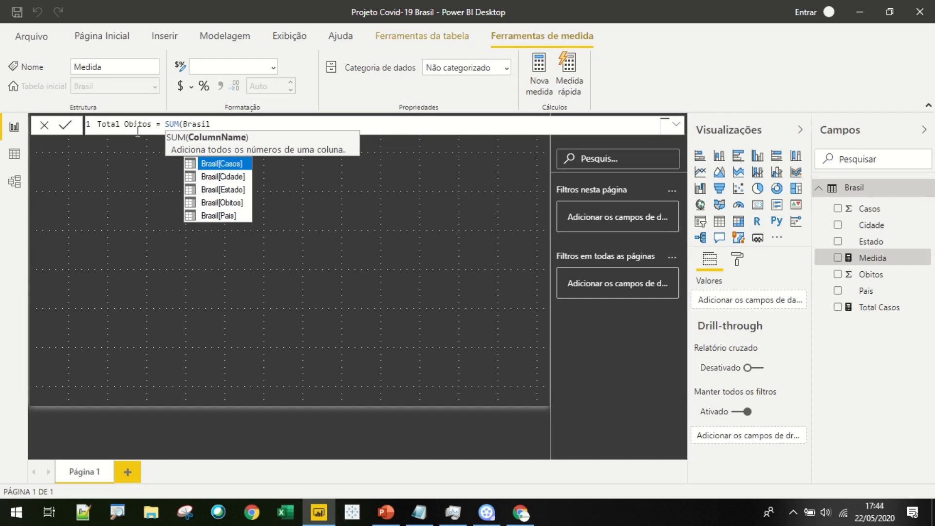
{"action": "type", "text": "[Ob"}
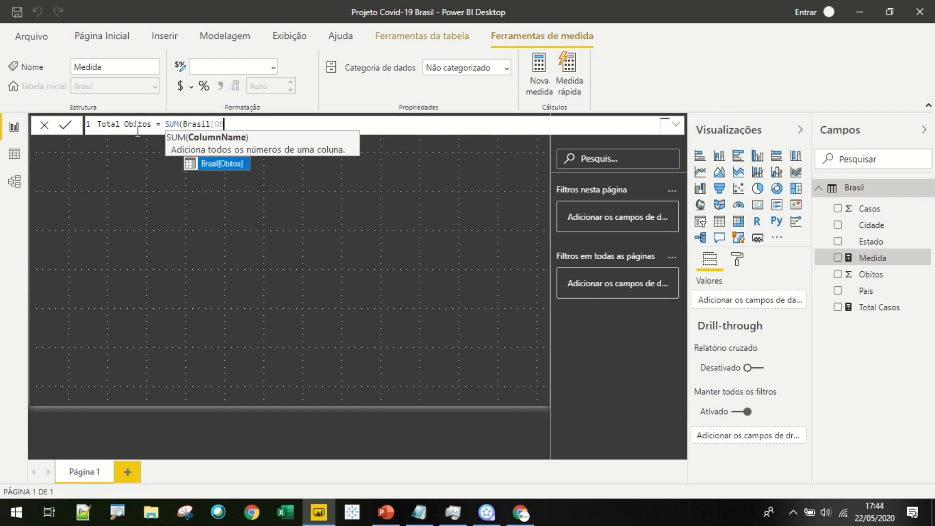
{"action": "key", "text": "Tab"}
{"action": "type", "text": ")"}
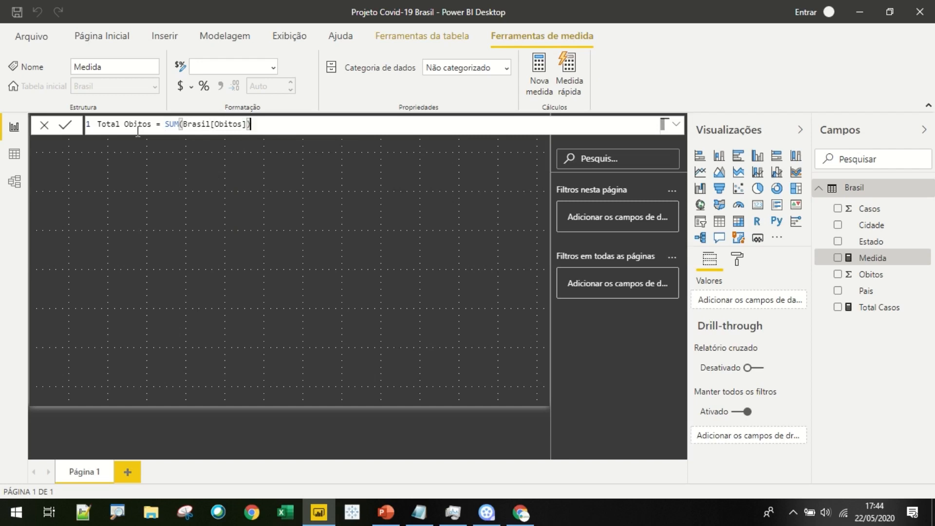
{"action": "key", "text": "Return"}
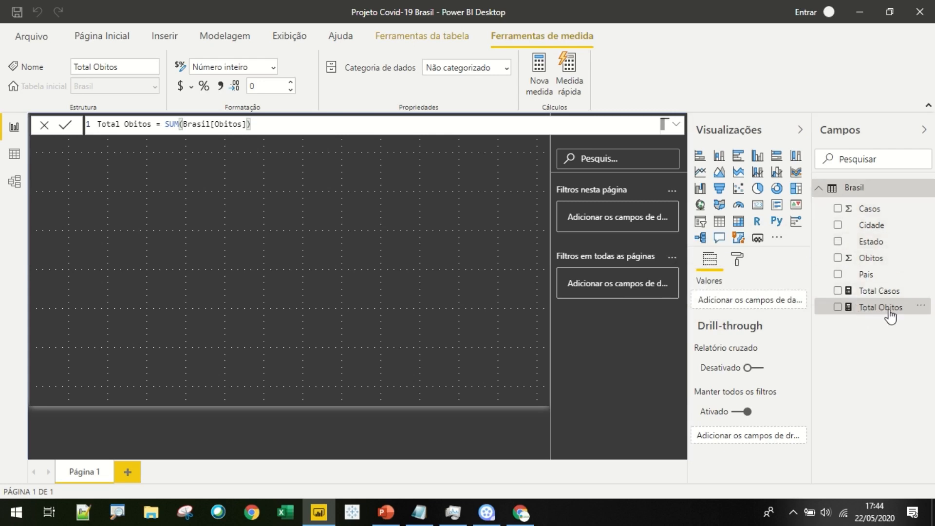
Step: Create a measure in the Brasil table named Letalidade that divides [Total Obitos] by [Total Casos] with the / operator
{"action": "left_click", "coordinate": [861, 195]}
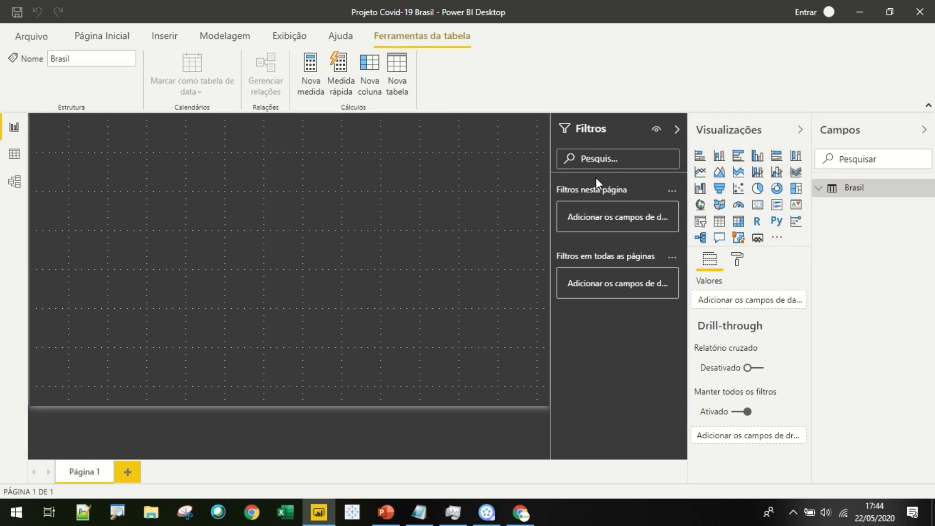
{"action": "left_click", "coordinate": [317, 89]}
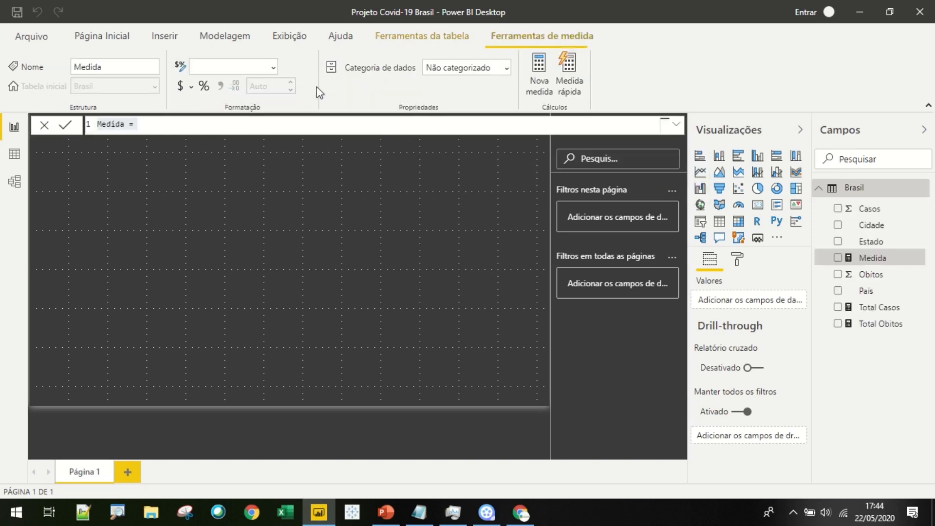
{"action": "key", "text": "BackSpace"}
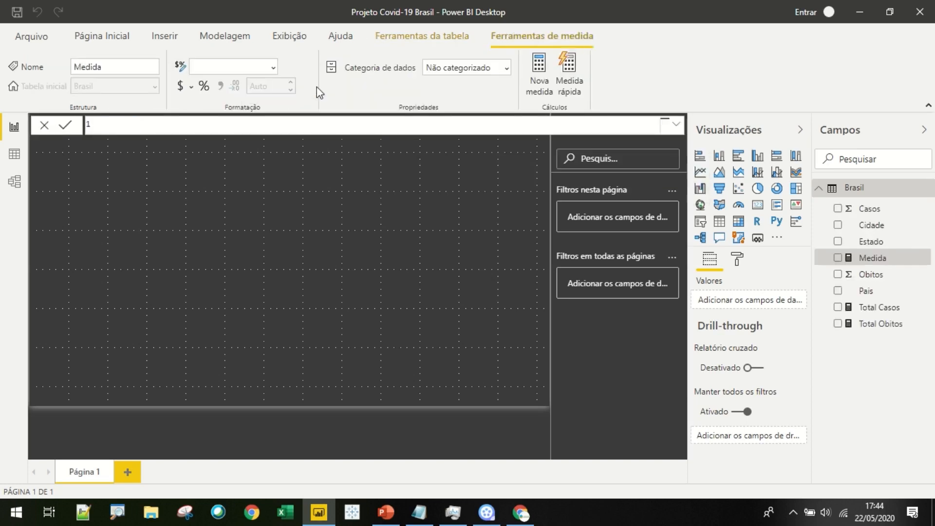
{"action": "type", "text": "Letalidade= Totl"}
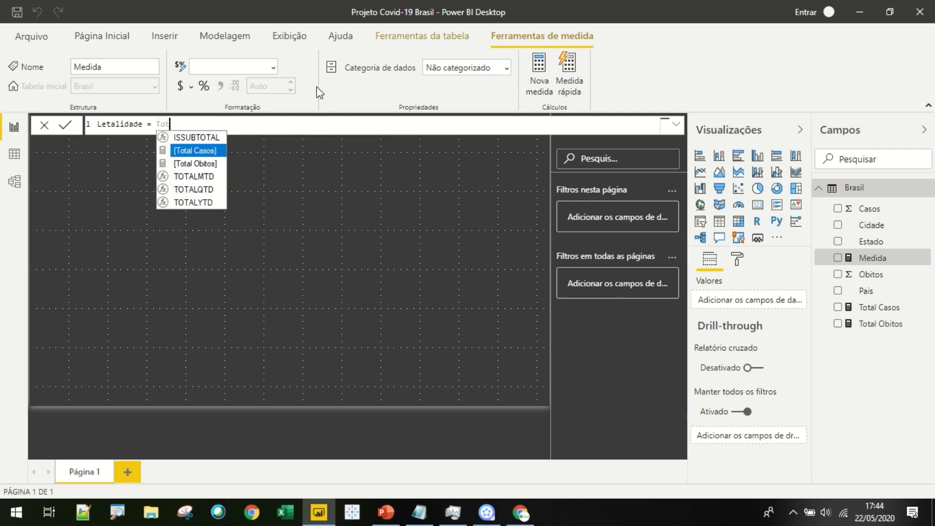
{"action": "key", "text": "Down"}
{"action": "key", "text": "Tab"}
{"action": "type", "text": "/ Tr"}
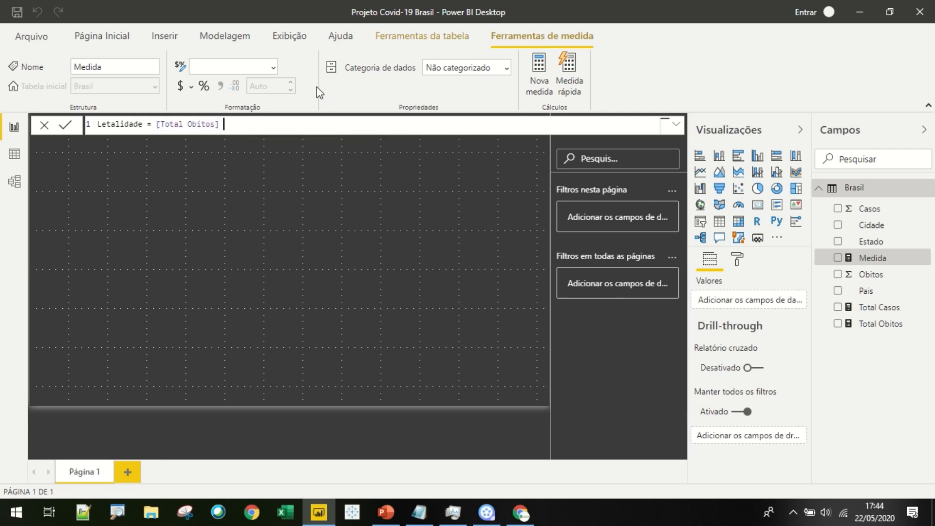
{"action": "key", "text": "BackSpace"}
{"action": "type", "text": "ot"}
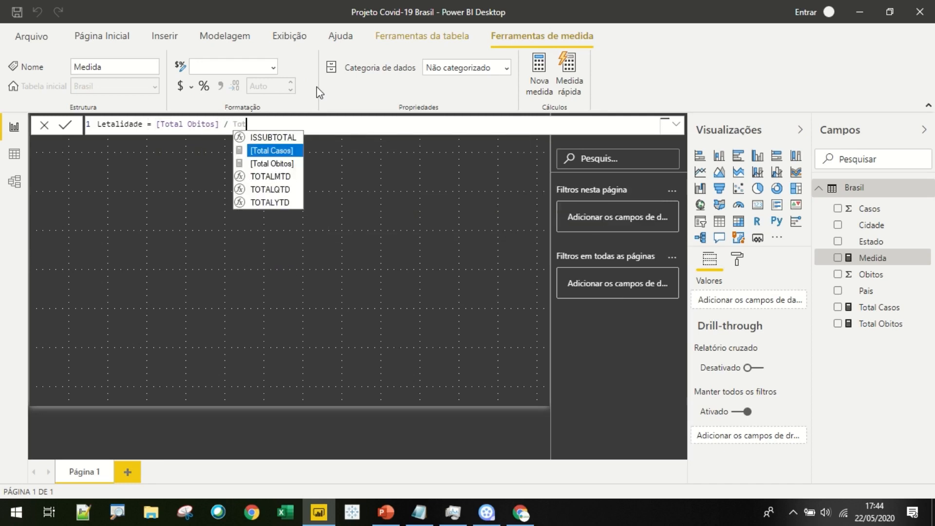
{"action": "key", "text": "Tab"}
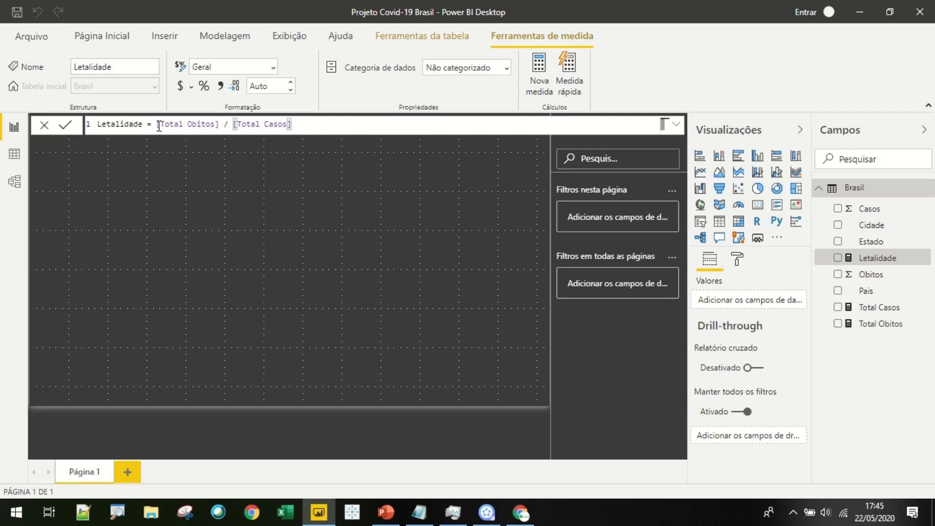
Step: Replace the Letalidade measure's formula with DIVIDE([Total Obitos]; [Total Casos]; 0)
{"action": "left_click_drag", "start_coordinate": [158, 125], "coordinate": [323, 126]}
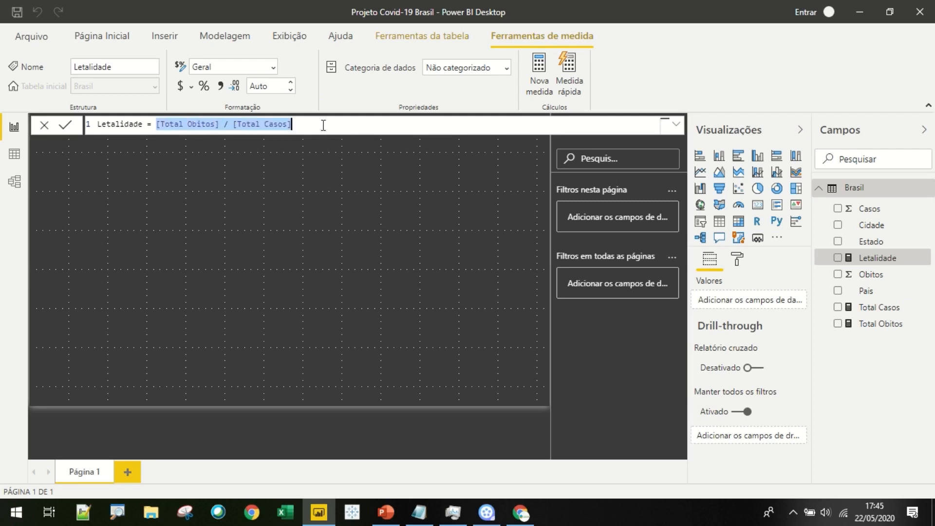
{"action": "key", "text": "BackSpace"}
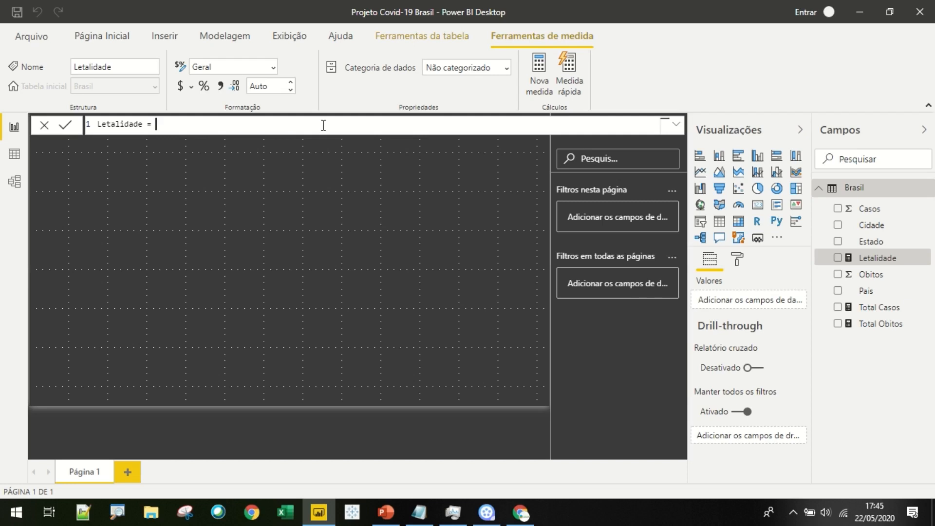
{"action": "type", "text": "DIVI"}
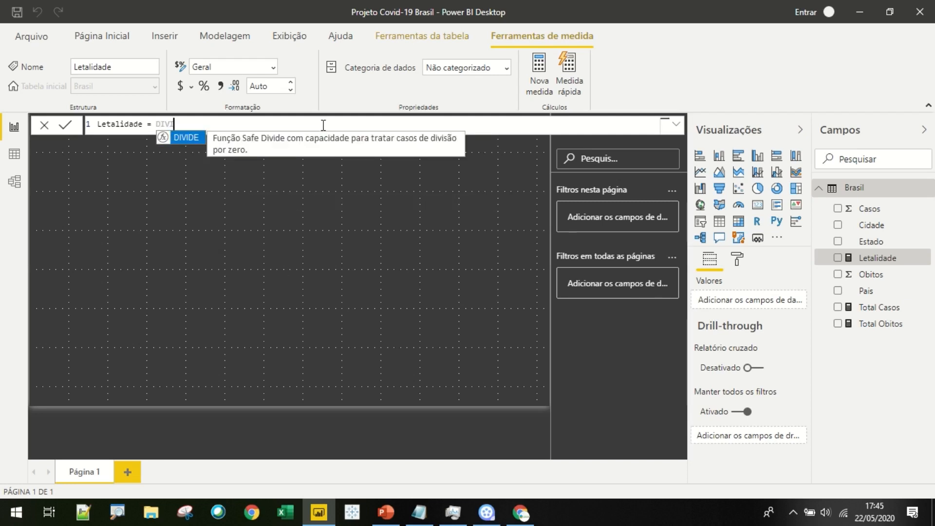
{"action": "key", "text": "Tab"}
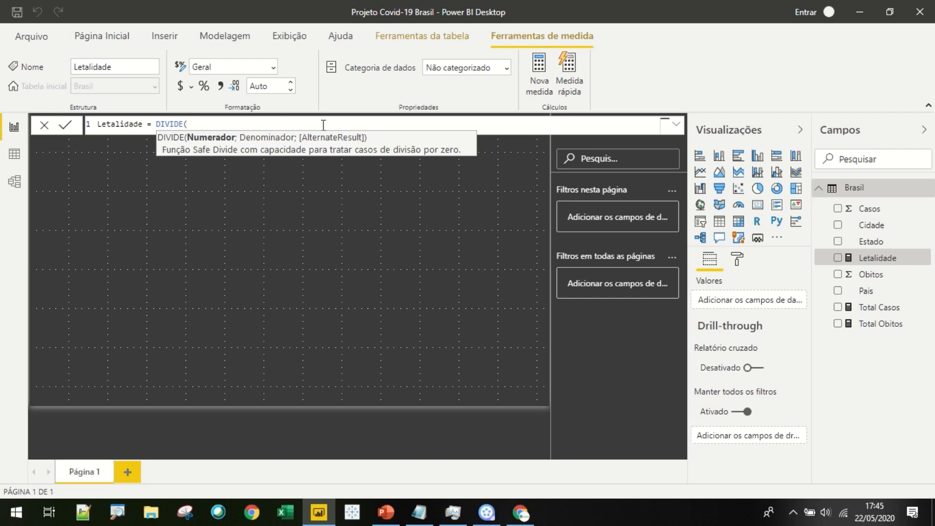
{"action": "type", "text": "To"}
{"action": "key", "text": "Down"}
{"action": "key", "text": "Down"}
{"action": "key", "text": "Down"}
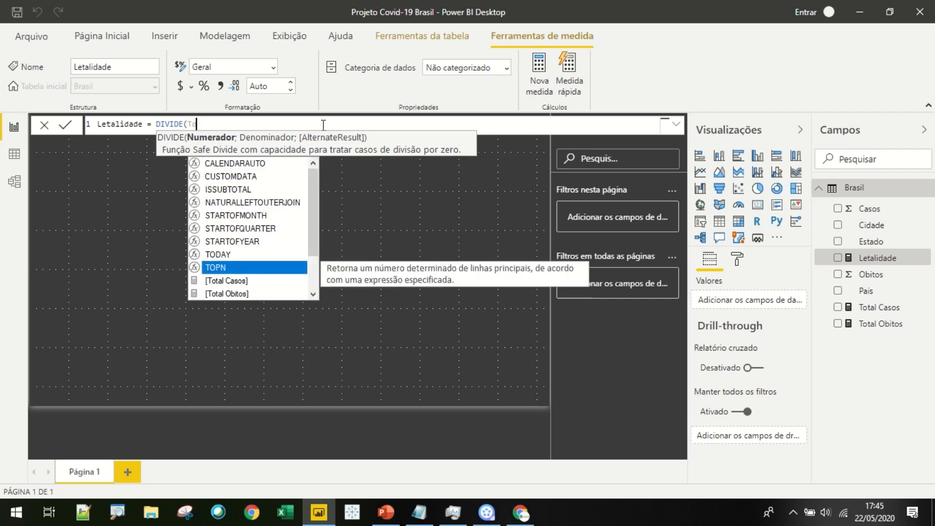
{"action": "key", "text": "Tab"}
{"action": "type", "text": ";"}
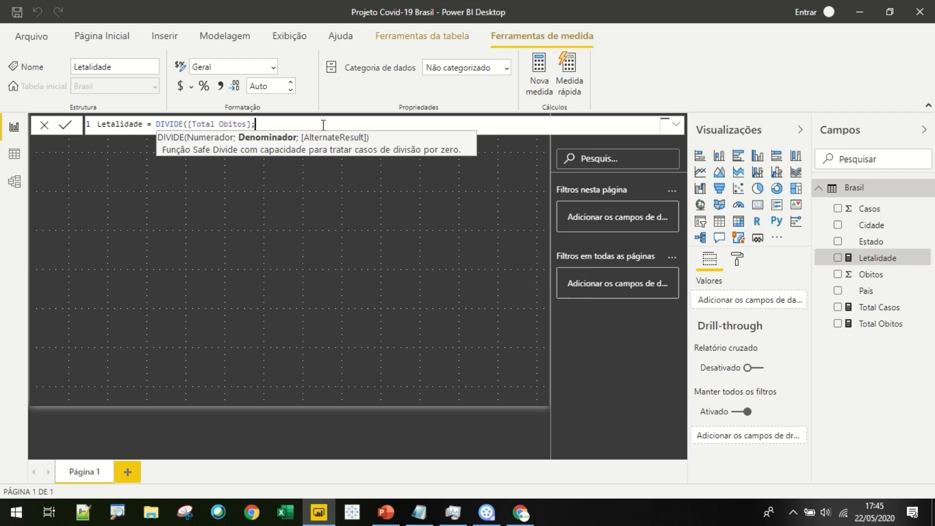
{"action": "type", "text": " [Total C"}
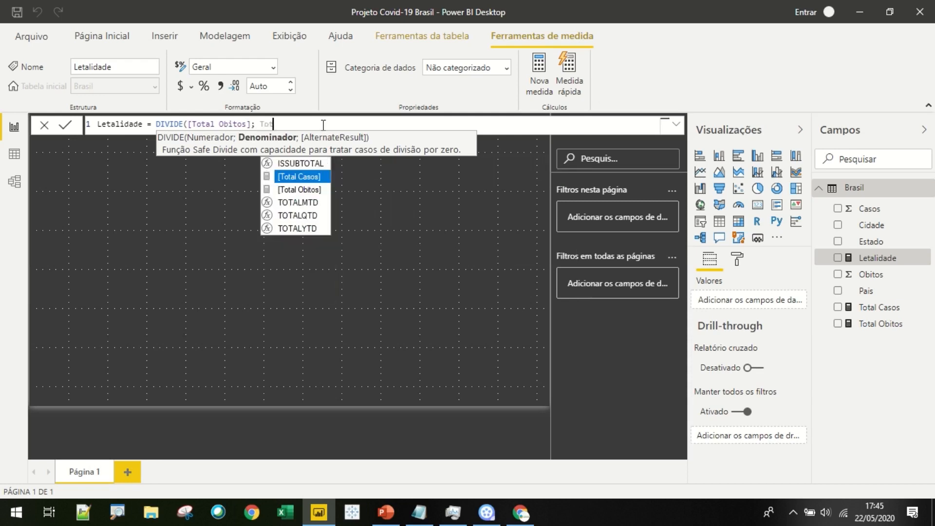
{"action": "key", "text": "Tab"}
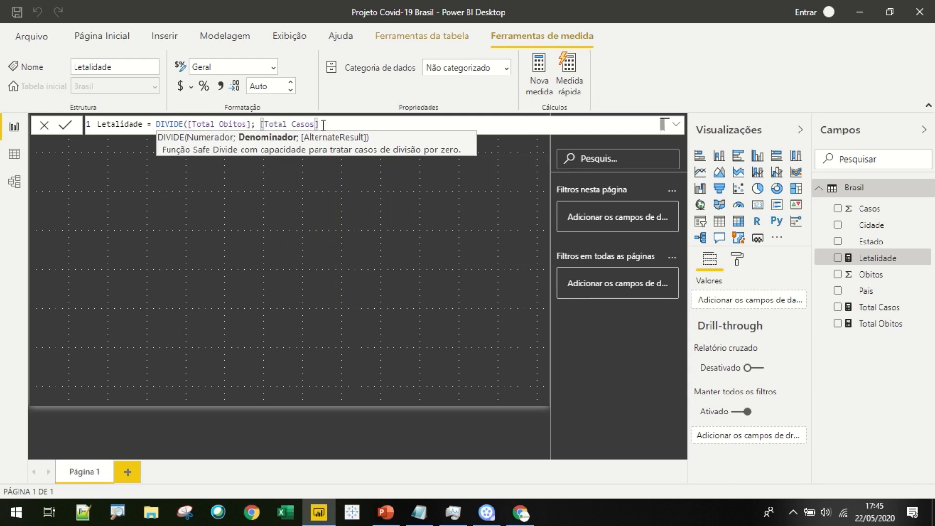
{"action": "type", "text": ";"}
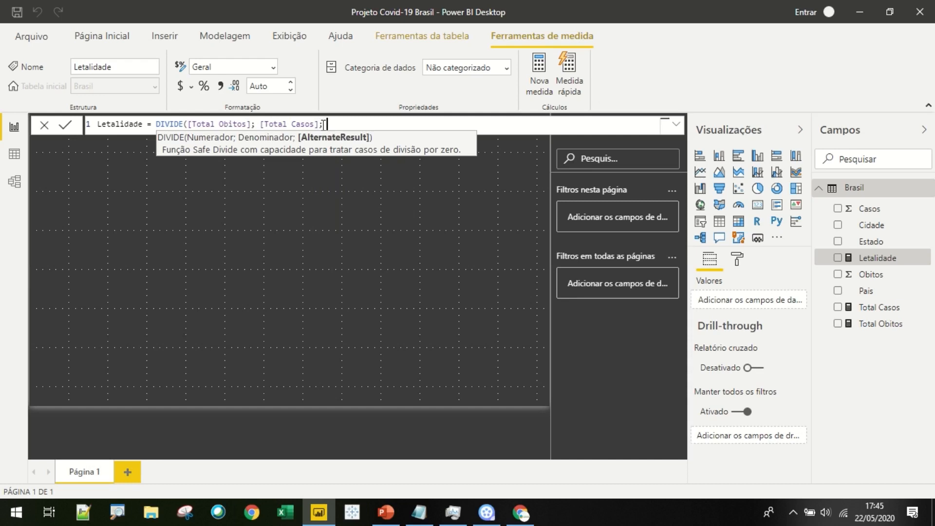
{"action": "type", "text": " 0)"}
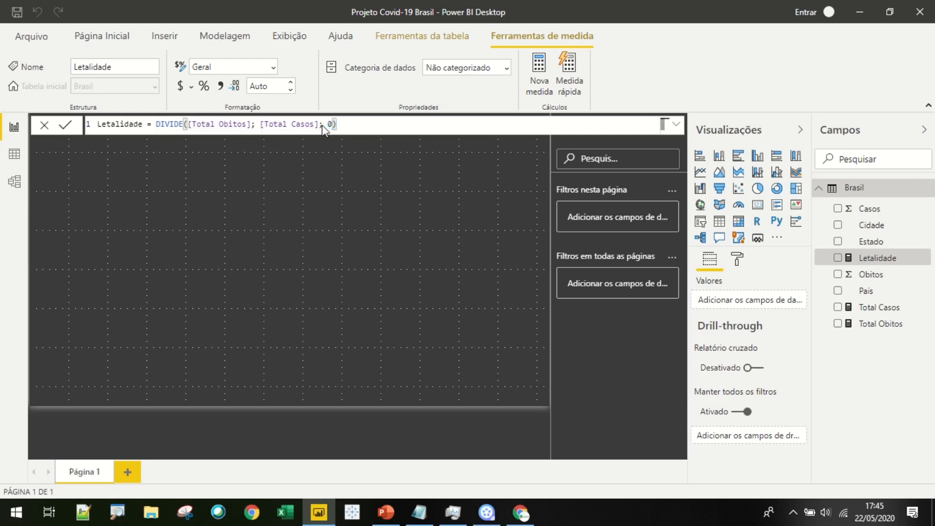
{"action": "key", "text": "Return"}
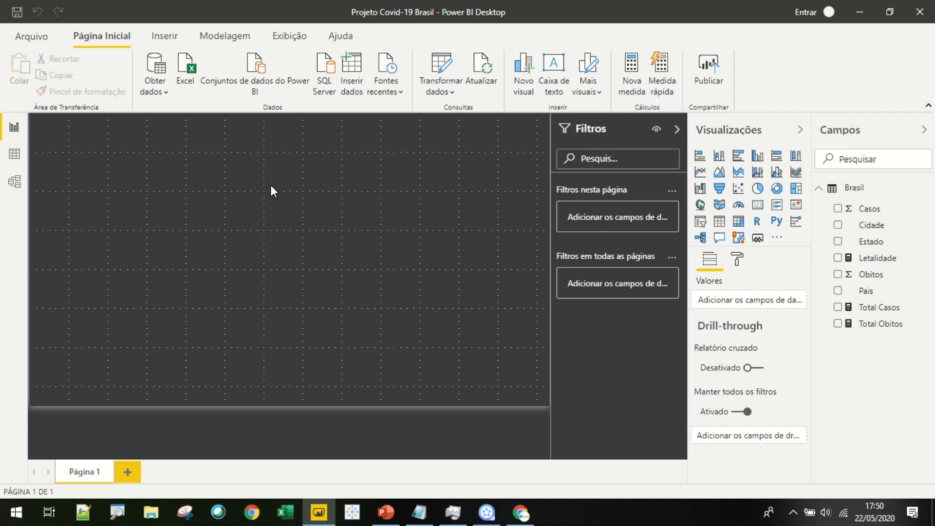
Step: Examine the Brasil table in the model view and return to the report page
{"action": "left_click", "coordinate": [14, 183]}
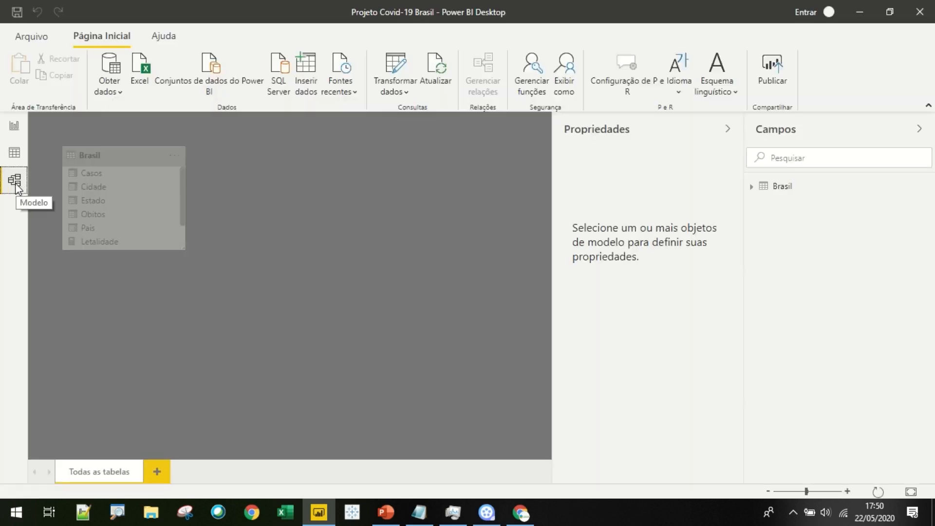
{"action": "left_click", "coordinate": [14, 125]}
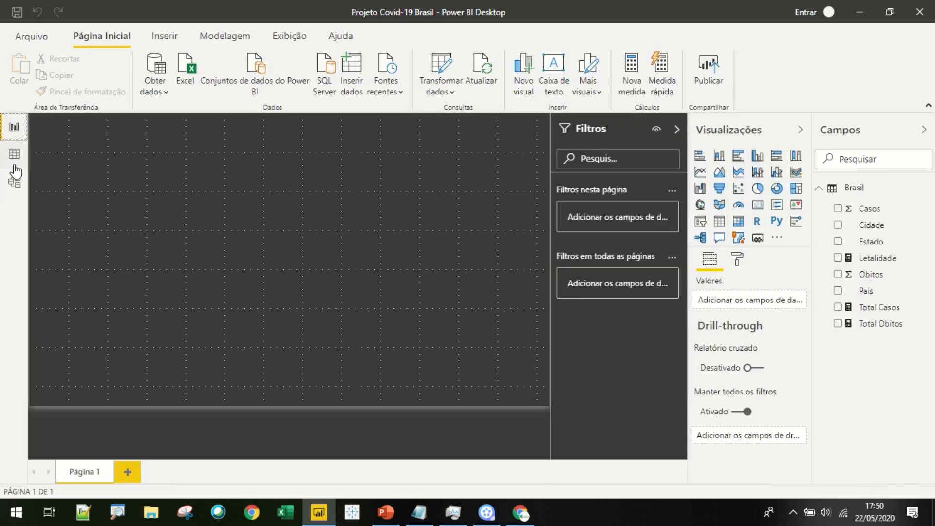
{"action": "left_click", "coordinate": [15, 180]}
{"action": "left_click", "coordinate": [285, 216]}
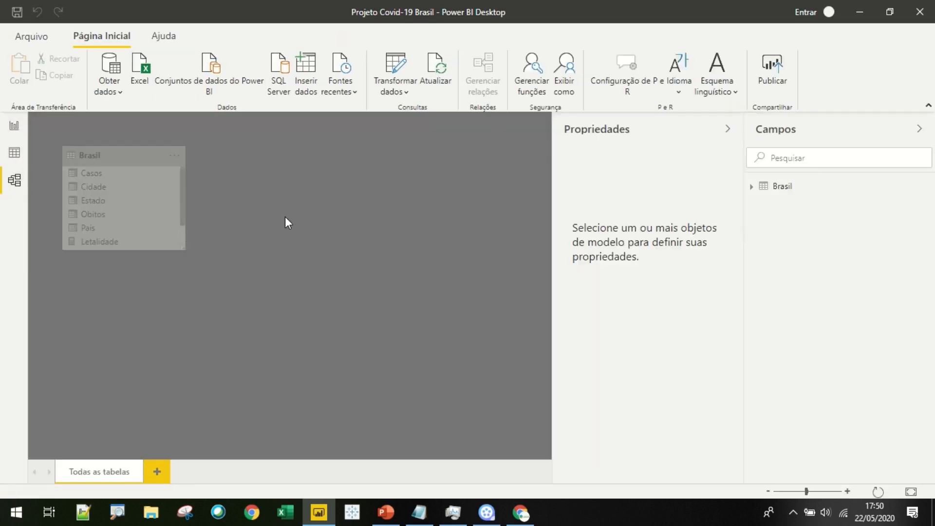
{"action": "left_click", "coordinate": [15, 128]}
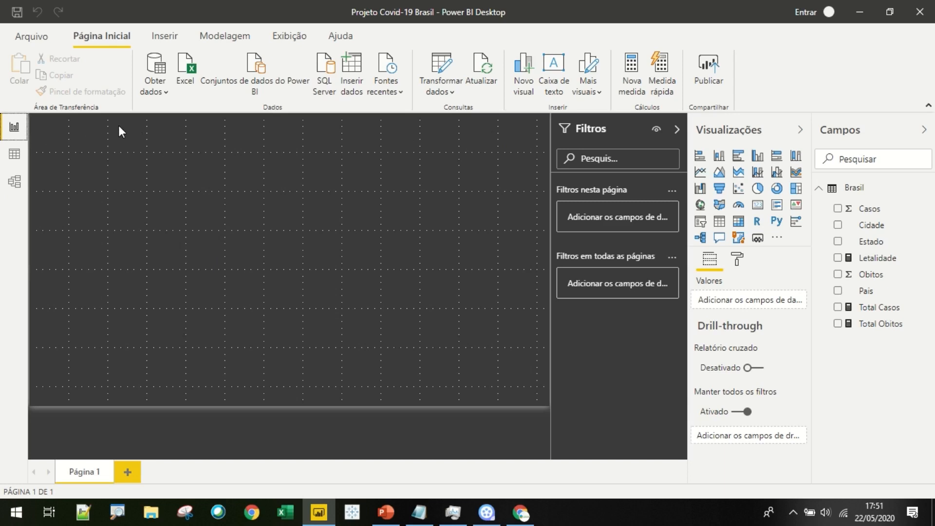
Step: Insert a text box and resize it into a thin banner spanning the full width along the report page's upper edge
{"action": "left_click", "coordinate": [159, 39]}
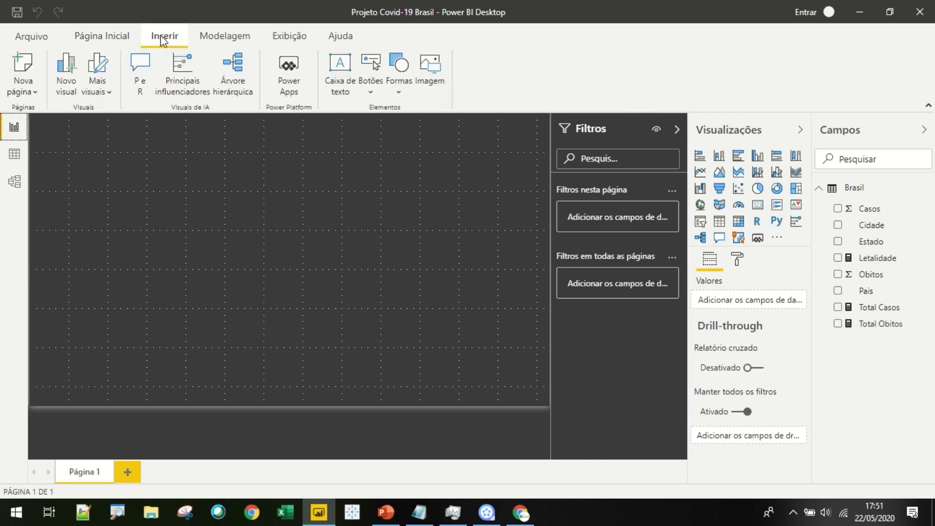
{"action": "left_click", "coordinate": [340, 87]}
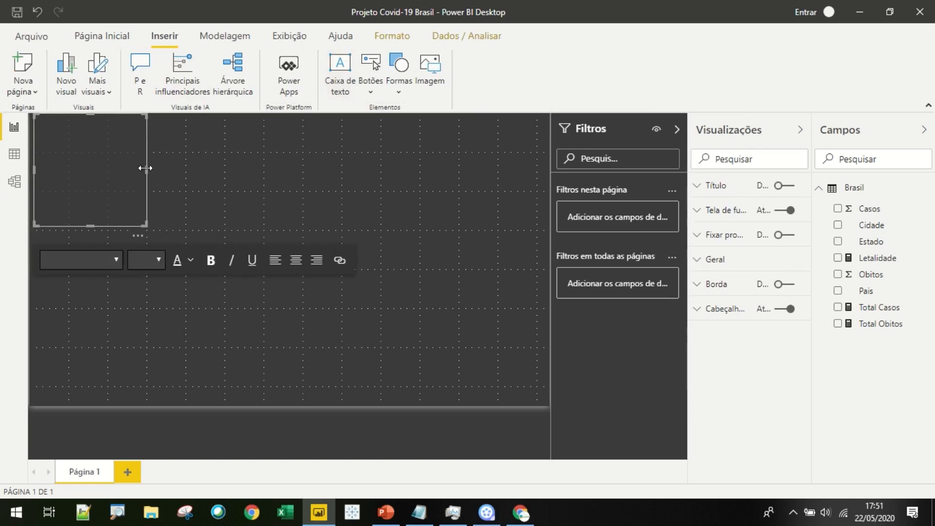
{"action": "left_click_drag", "start_coordinate": [146, 169], "coordinate": [562, 172]}
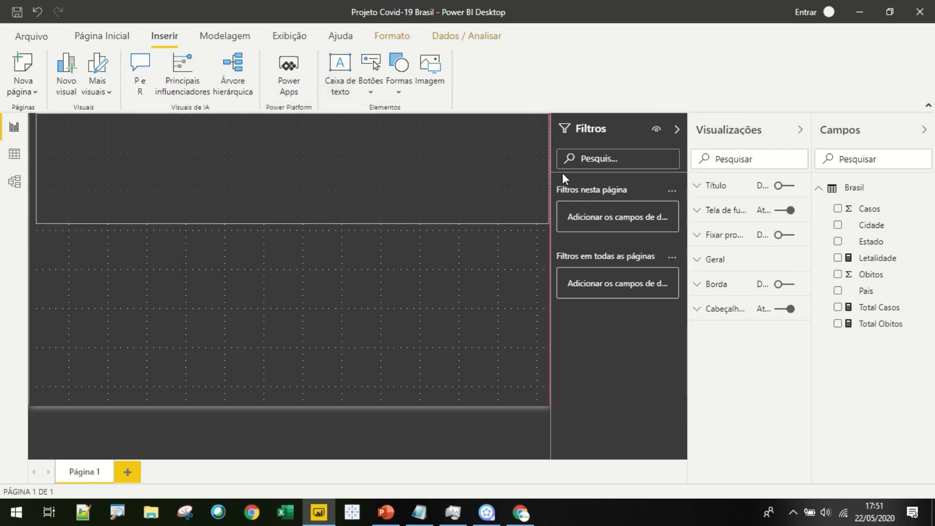
{"action": "left_click", "coordinate": [677, 129]}
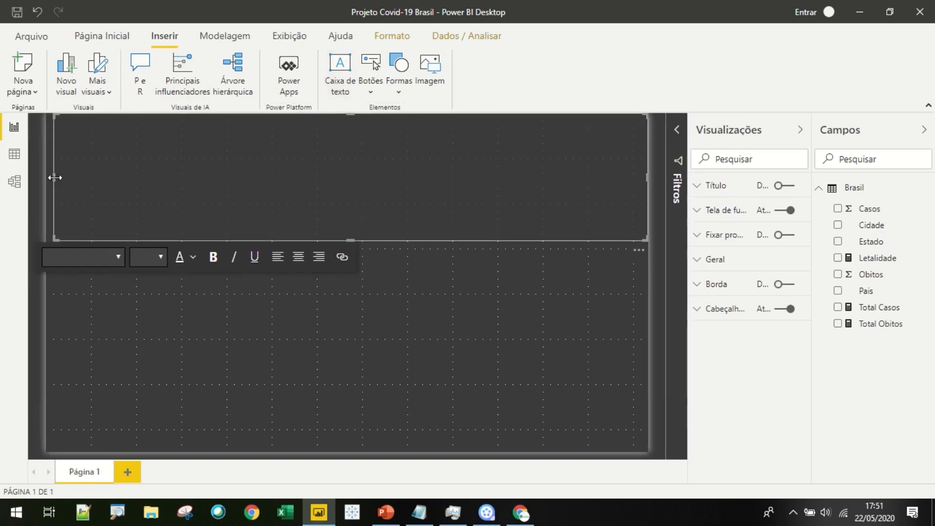
{"action": "left_click_drag", "start_coordinate": [52, 177], "coordinate": [45, 177]}
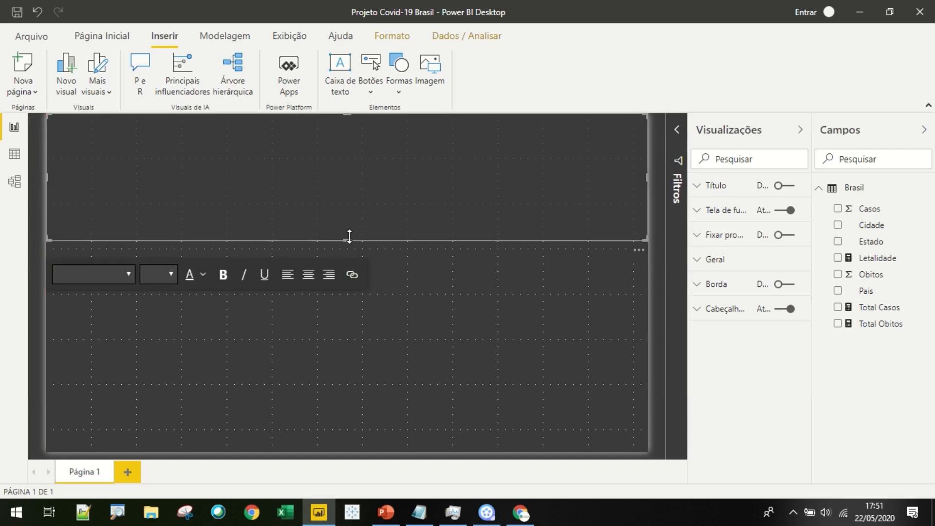
{"action": "left_click_drag", "start_coordinate": [355, 236], "coordinate": [352, 143]}
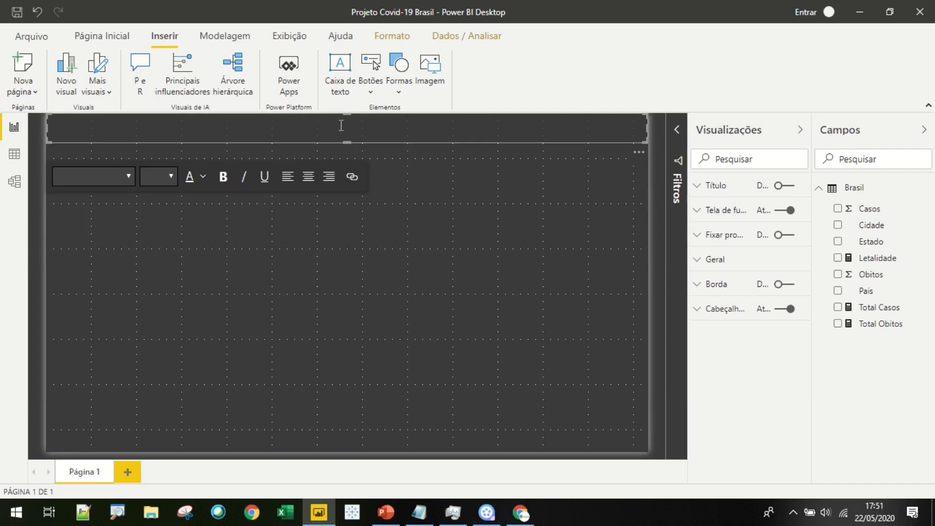
Step: Enter the title "RELATÓRIO PANDEMIA COVID-19 BRASIL" in the text box and format it in Segoe (Bold) at size 28
{"action": "left_click", "coordinate": [275, 126]}
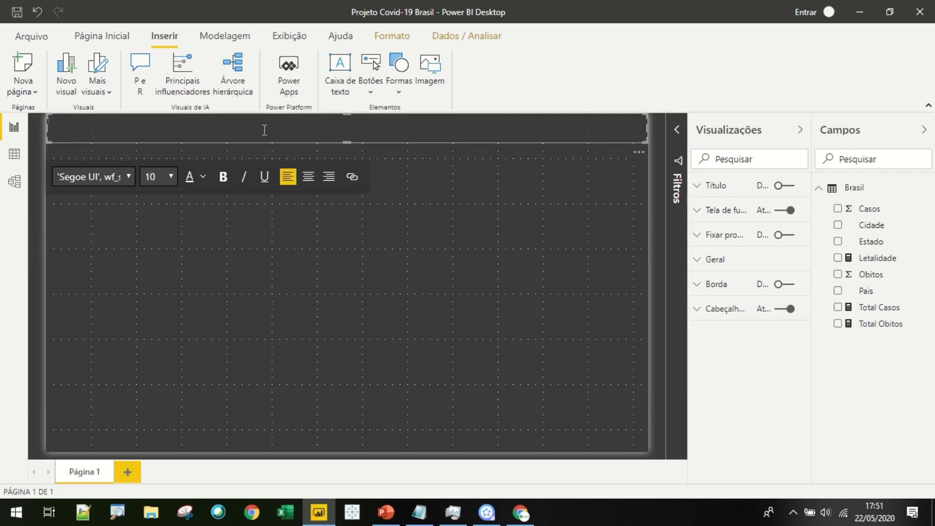
{"action": "type", "text": "RELATÓRIO PANDEMIA COVID-19 BRASIL"}
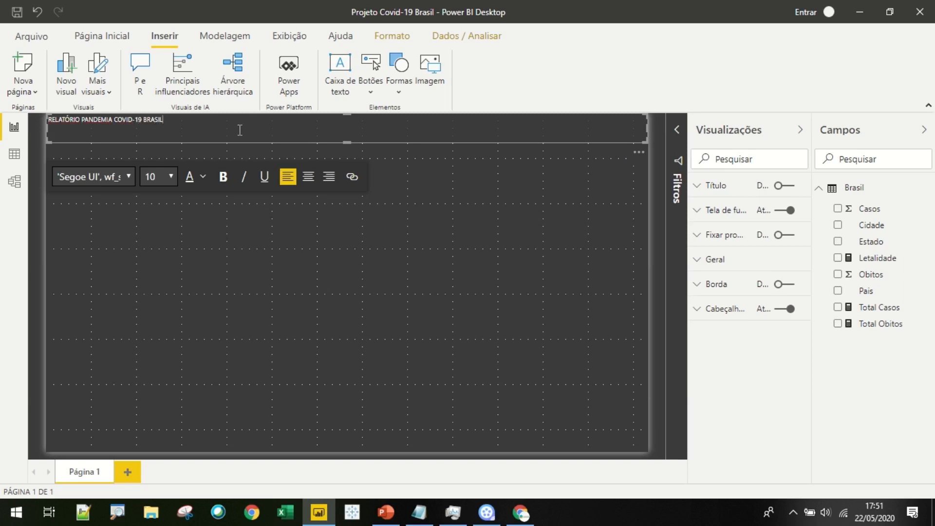
{"action": "left_click_drag", "start_coordinate": [164, 119], "coordinate": [39, 151]}
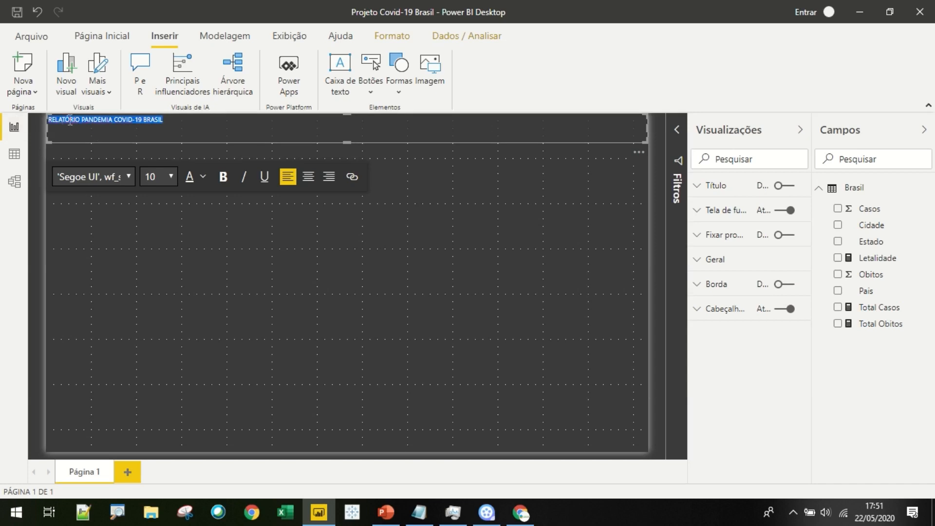
{"action": "left_click", "coordinate": [131, 180]}
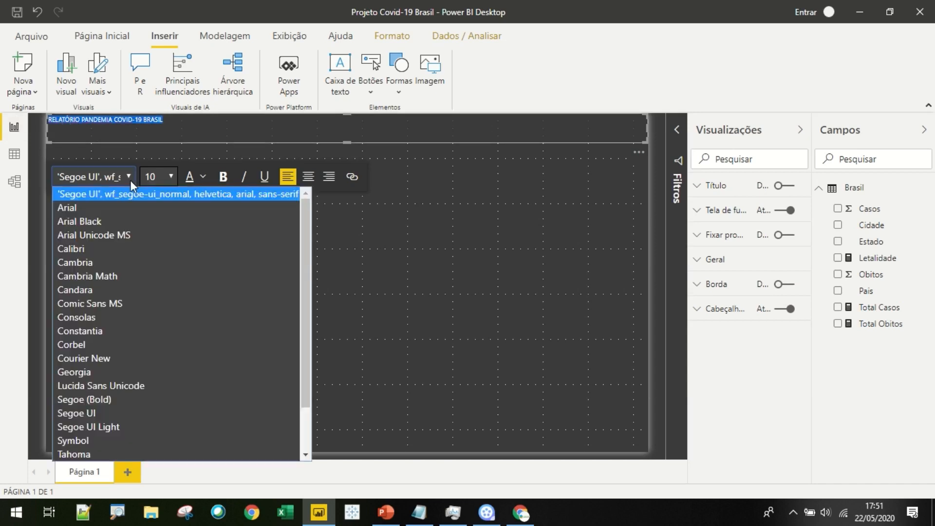
{"action": "scroll", "coordinate": [112, 380], "scroll_direction": "down", "scroll_amount": 2}
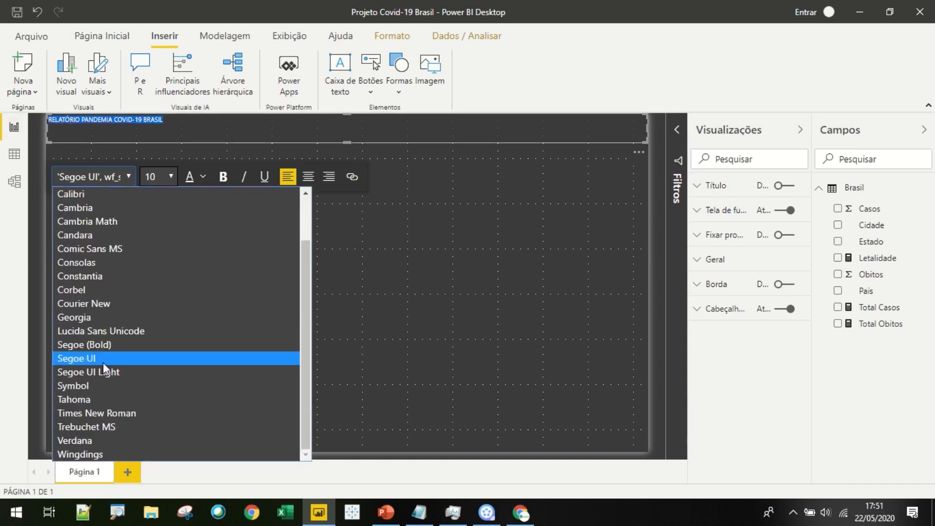
{"action": "left_click", "coordinate": [107, 346]}
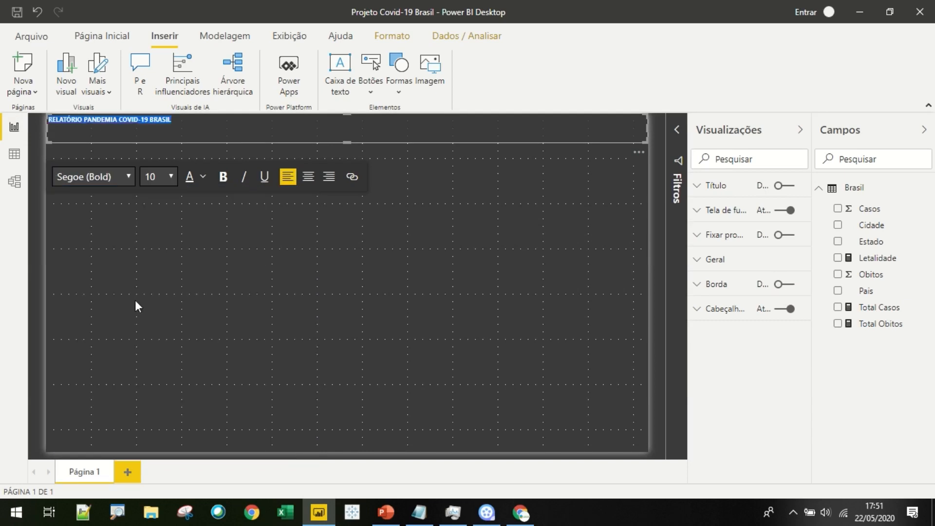
{"action": "left_click", "coordinate": [168, 177]}
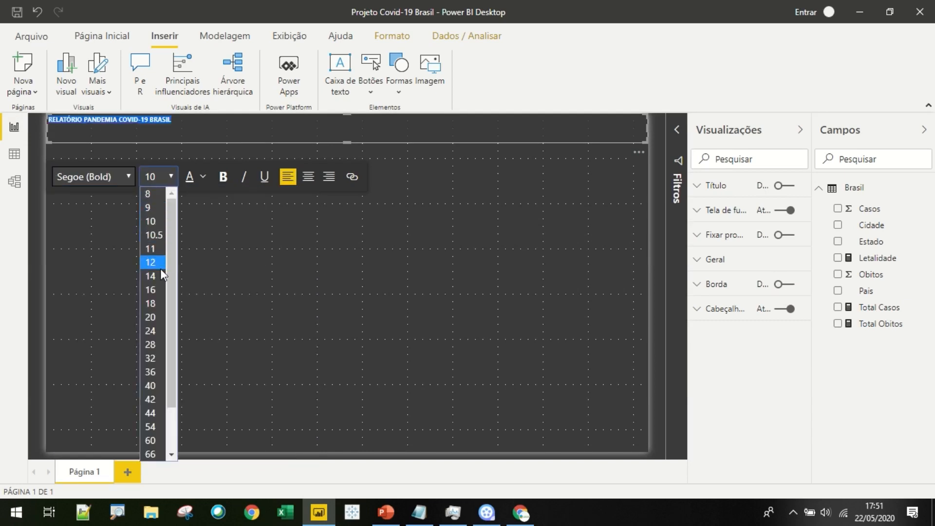
{"action": "left_click", "coordinate": [156, 359]}
{"action": "left_click", "coordinate": [168, 177]}
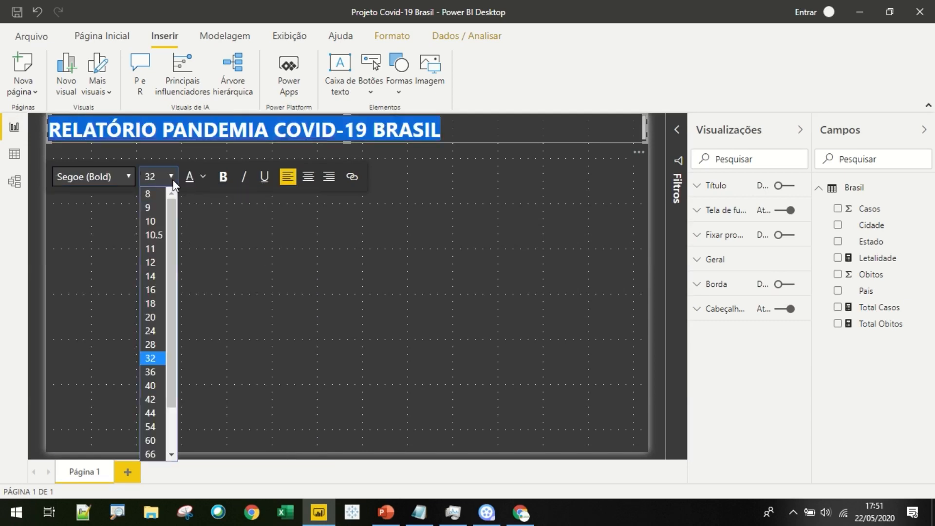
{"action": "left_click", "coordinate": [156, 345]}
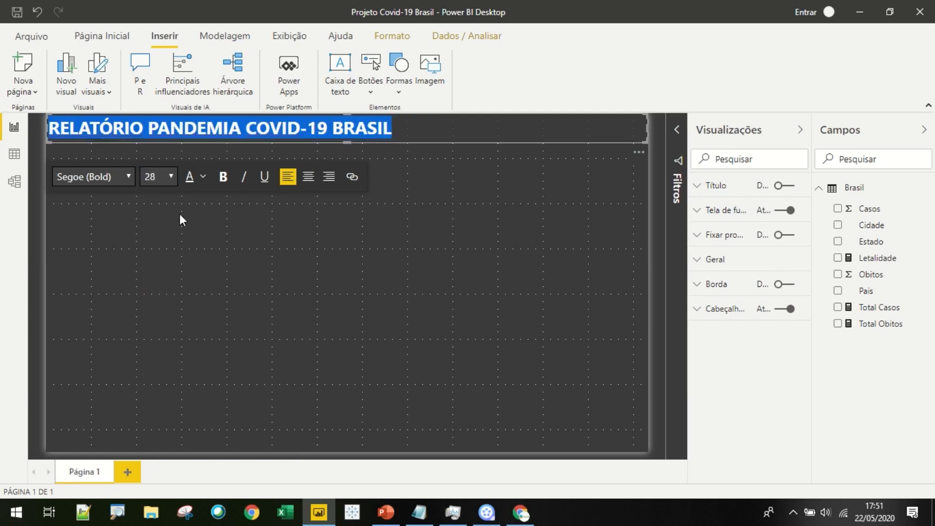
Step: Change the report title's font to Segoe UI and make the text centred and bold
{"action": "left_click", "coordinate": [127, 177]}
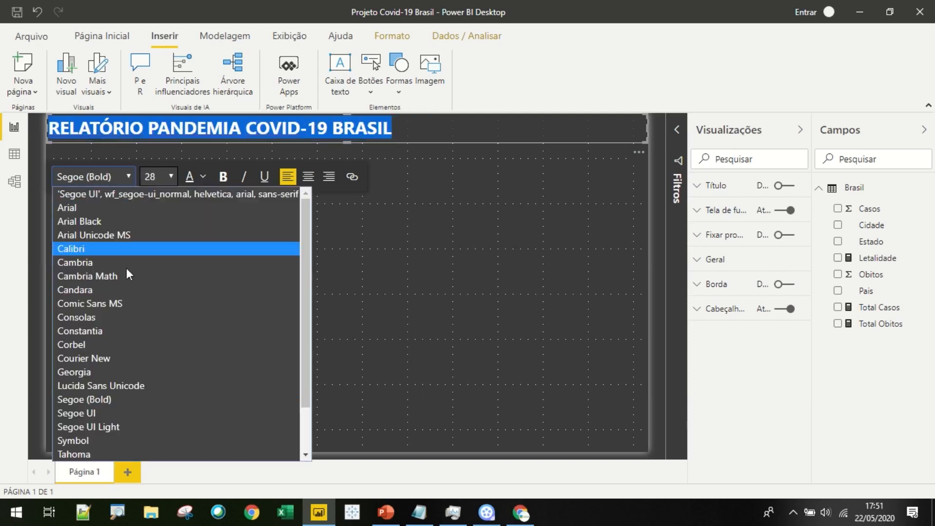
{"action": "left_click", "coordinate": [108, 413]}
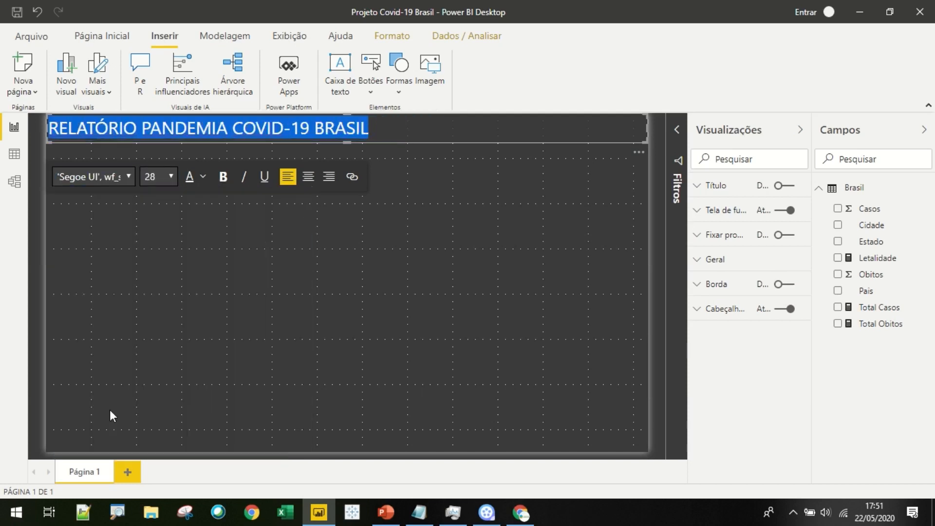
{"action": "left_click", "coordinate": [307, 181]}
{"action": "left_click", "coordinate": [223, 182]}
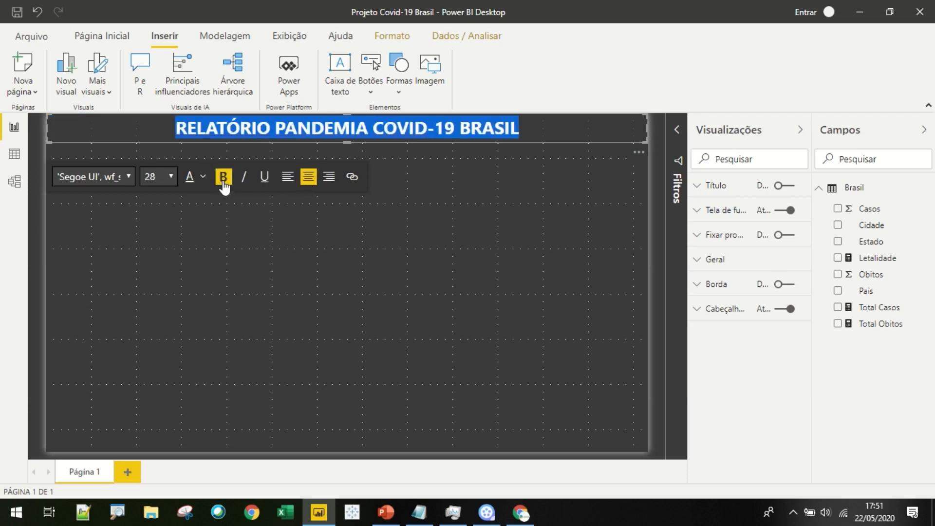
{"action": "left_click", "coordinate": [203, 176]}
{"action": "left_click", "coordinate": [397, 212]}
Step: Move the title text box slightly lower on the report page and deselect it
{"action": "left_click", "coordinate": [572, 141]}
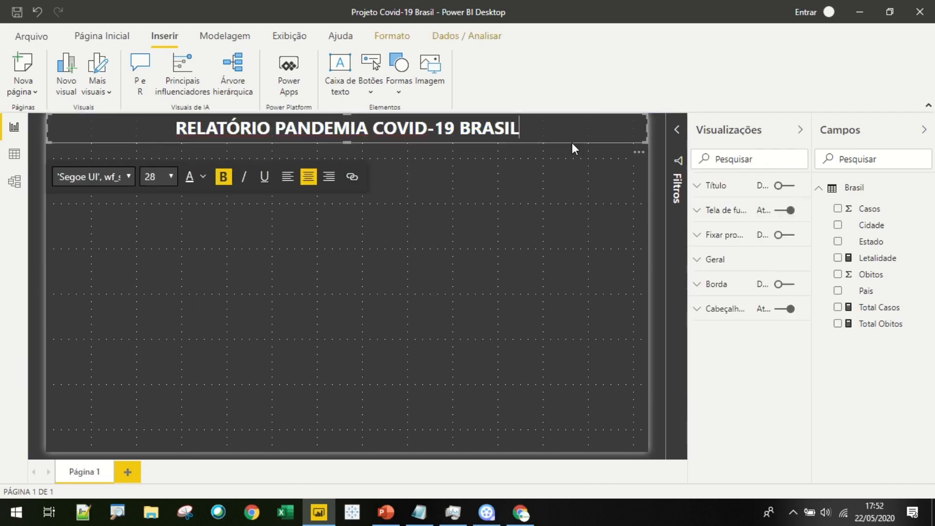
{"action": "left_click_drag", "start_coordinate": [572, 142], "coordinate": [572, 150]}
{"action": "left_click", "coordinate": [451, 190]}
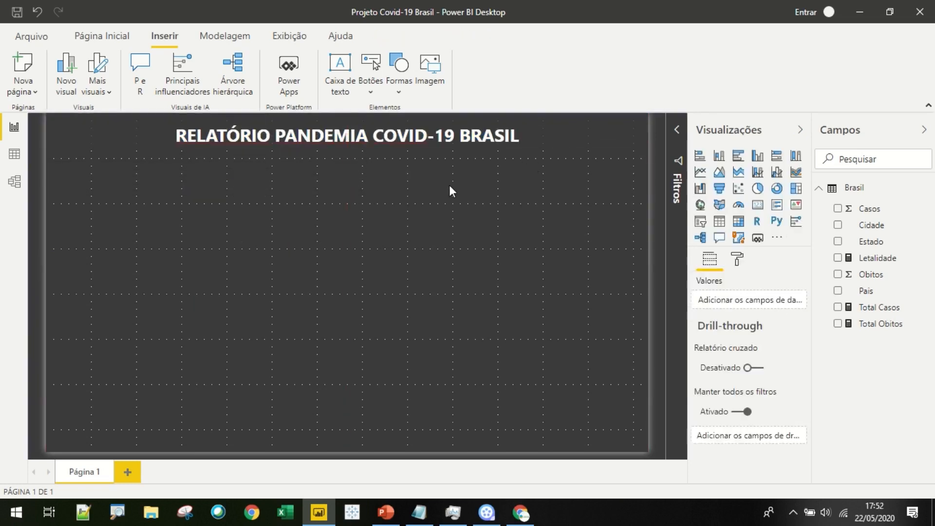
{"action": "double_click", "coordinate": [242, 135]}
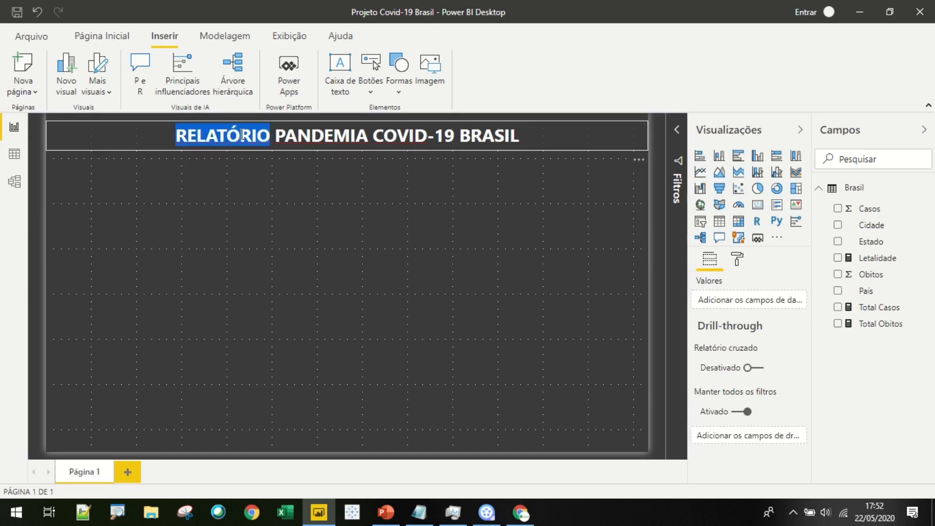
{"action": "left_click", "coordinate": [375, 195]}
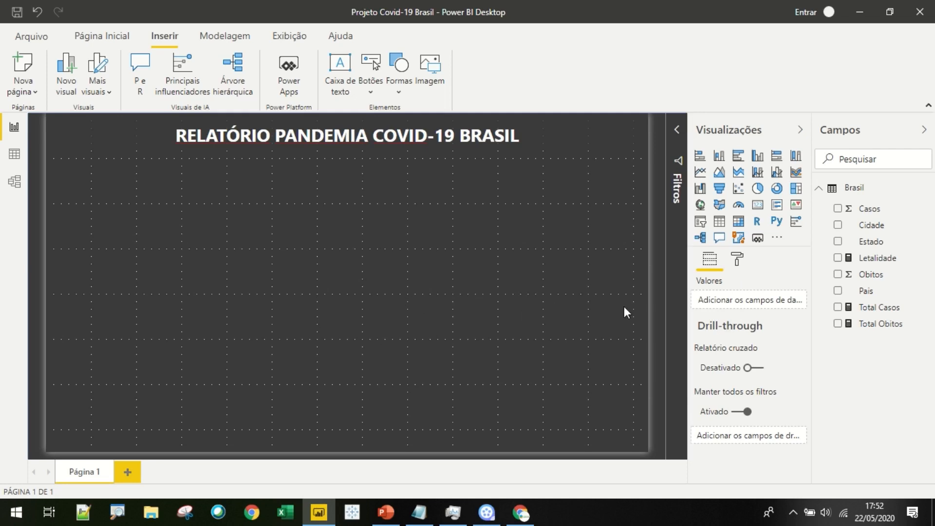
Step: Add the image Papel de Parede.jpg from the Imagens folder as the report page's wallpaper
{"action": "left_click", "coordinate": [735, 263]}
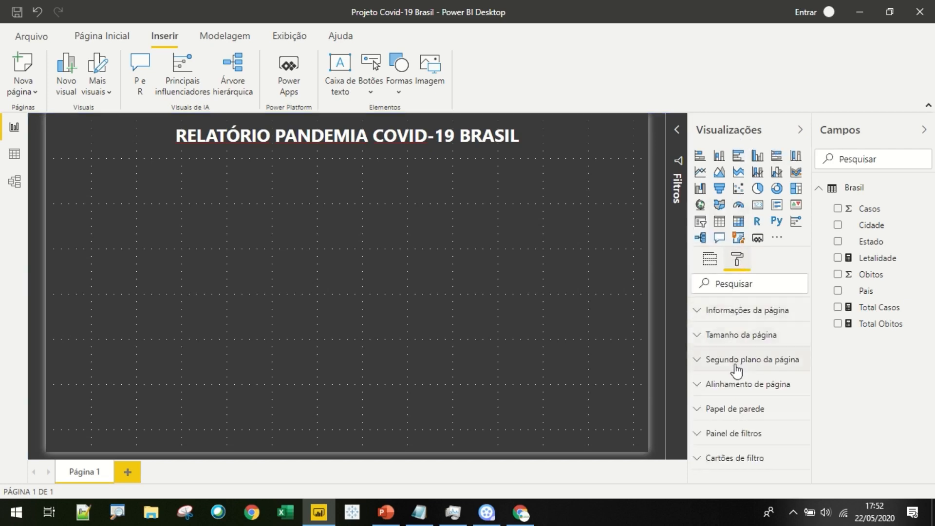
{"action": "left_click", "coordinate": [698, 412]}
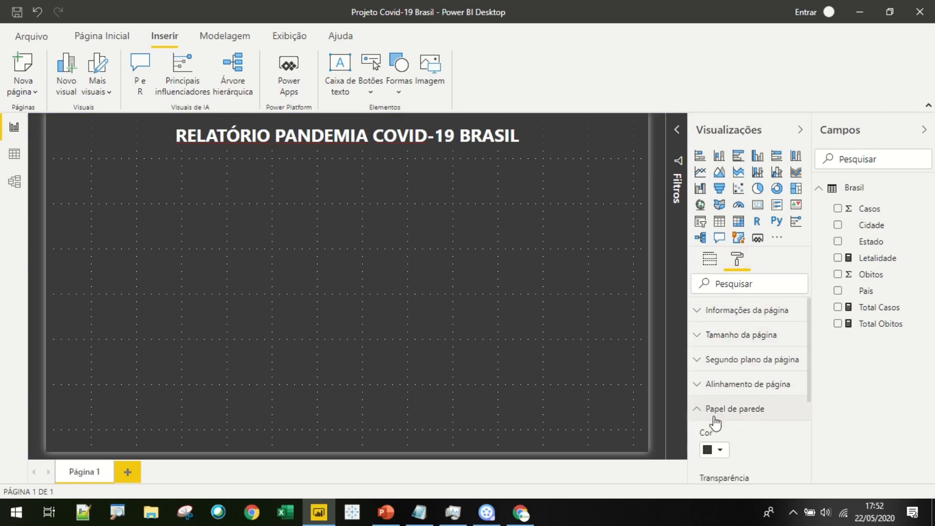
{"action": "scroll", "coordinate": [710, 418], "scroll_direction": "down", "scroll_amount": 3}
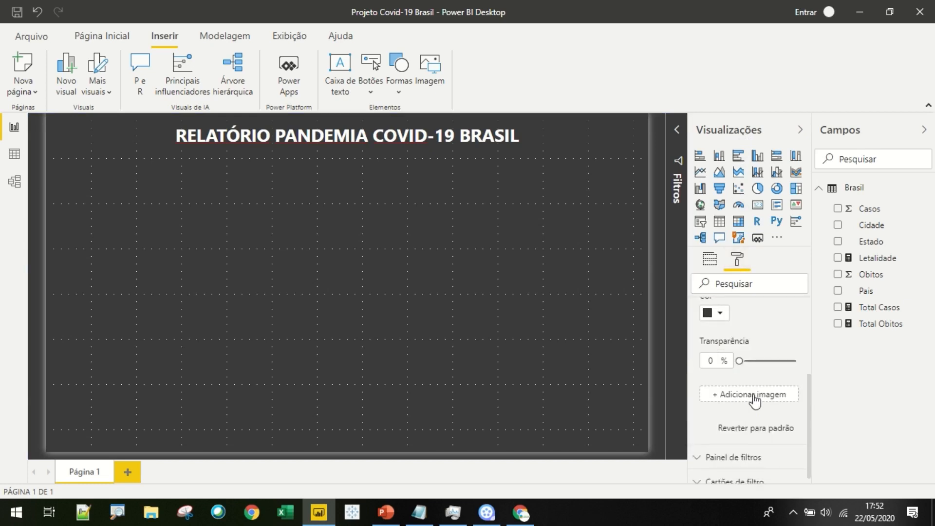
{"action": "left_click", "coordinate": [747, 397]}
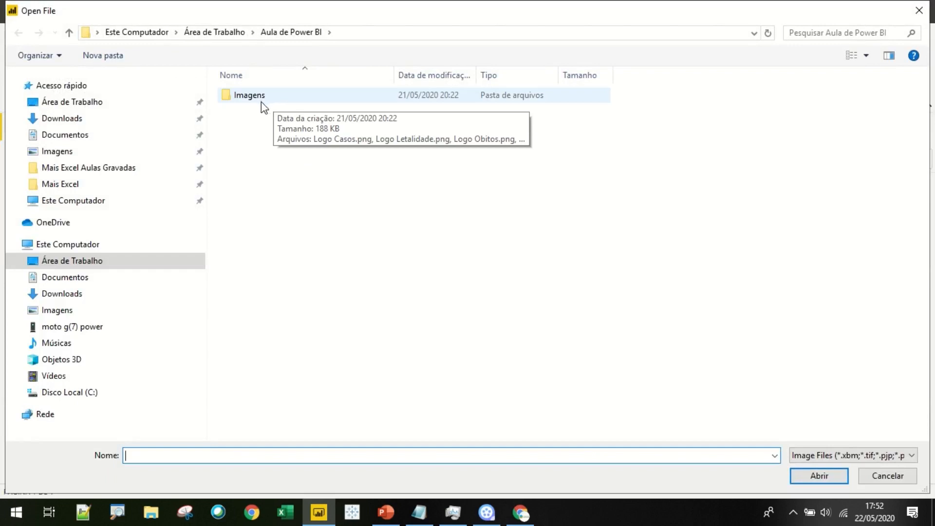
{"action": "double_click", "coordinate": [261, 101]}
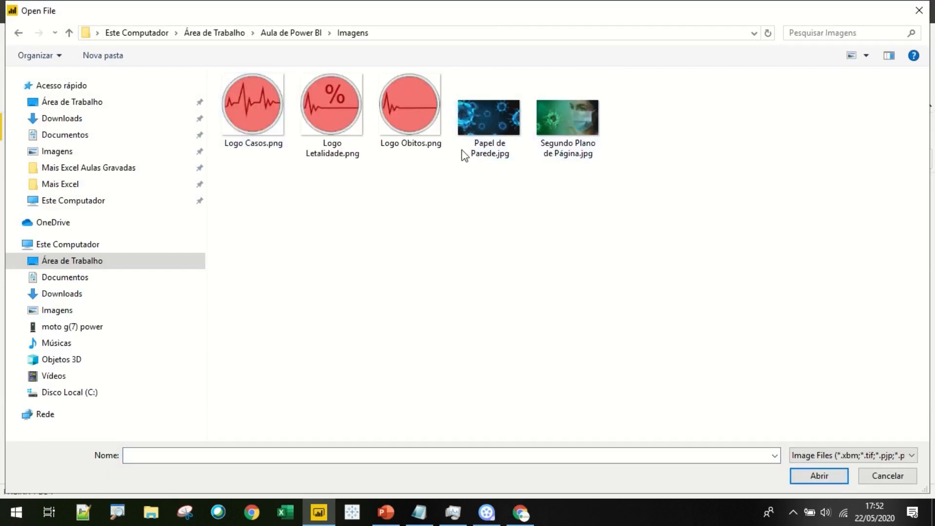
{"action": "left_click", "coordinate": [493, 127]}
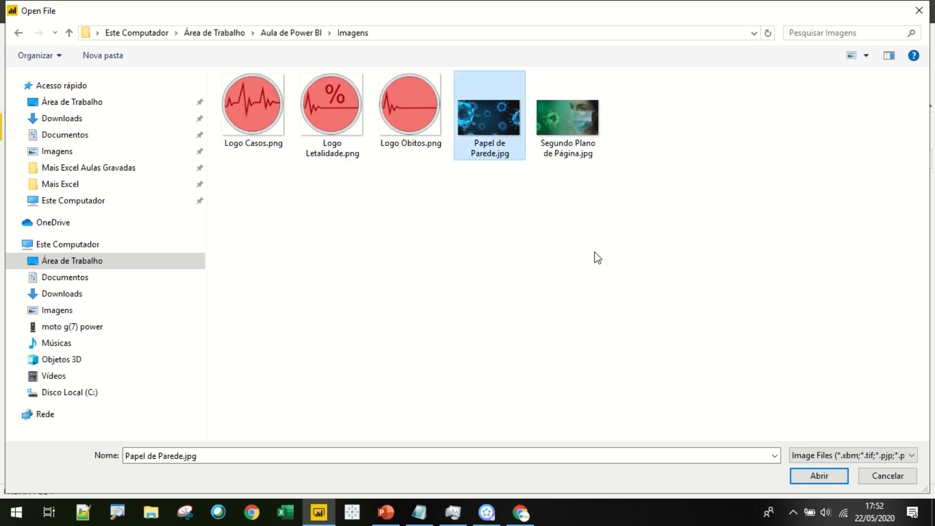
{"action": "left_click", "coordinate": [804, 475]}
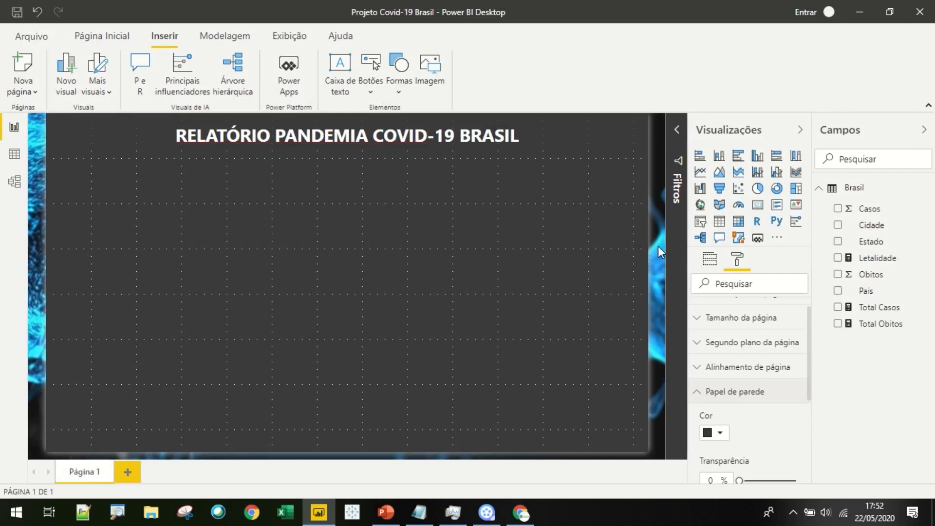
Step: Set the wallpaper's image fit to Preencher and its transparency to 25%
{"action": "scroll", "coordinate": [745, 424], "scroll_direction": "down", "scroll_amount": 3}
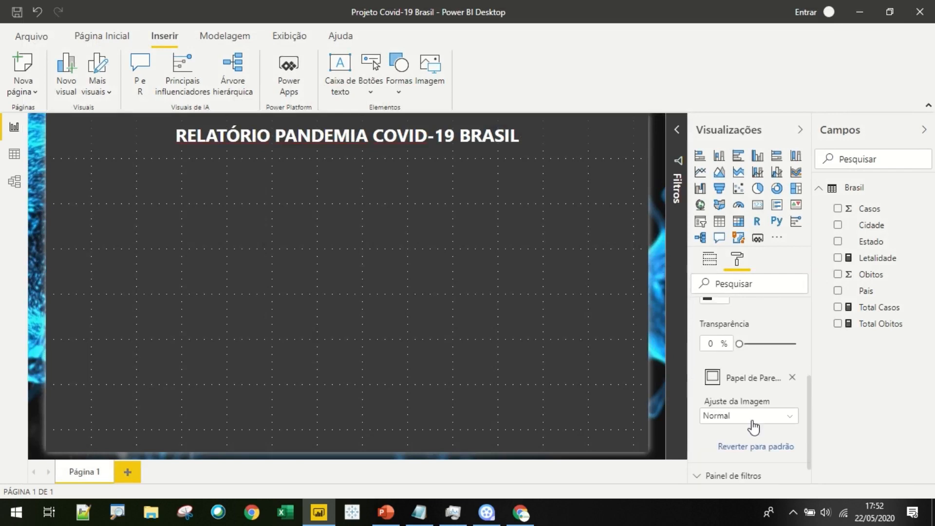
{"action": "left_click", "coordinate": [743, 421]}
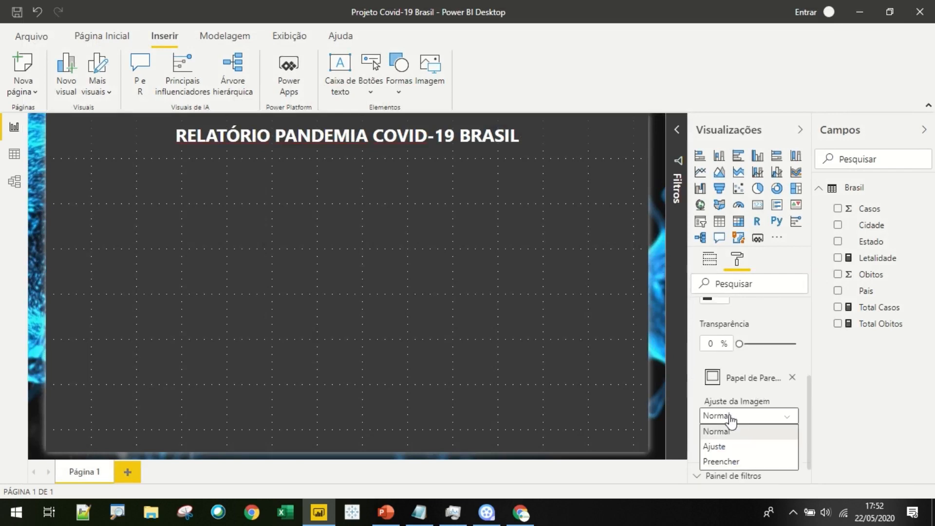
{"action": "left_click", "coordinate": [716, 462]}
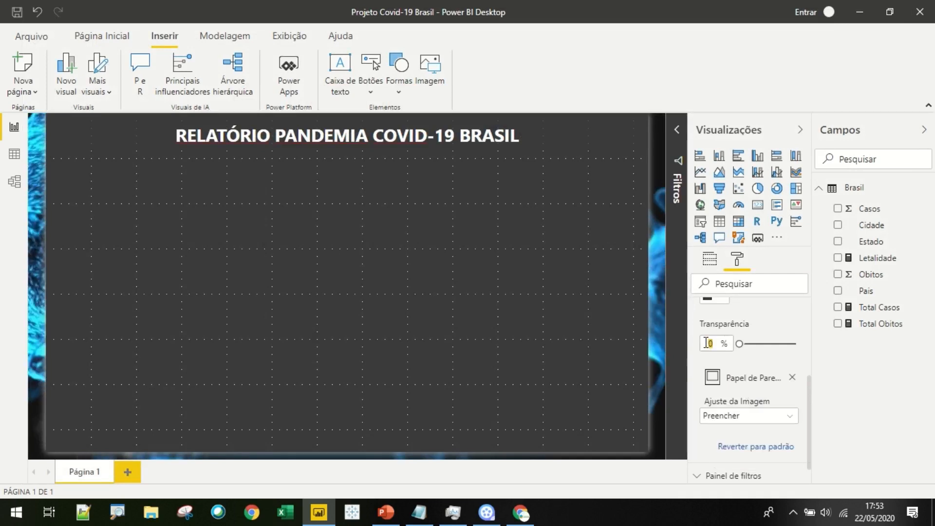
{"action": "type", "text": "25"}
{"action": "scroll", "coordinate": [731, 357], "scroll_direction": "up", "scroll_amount": 2}
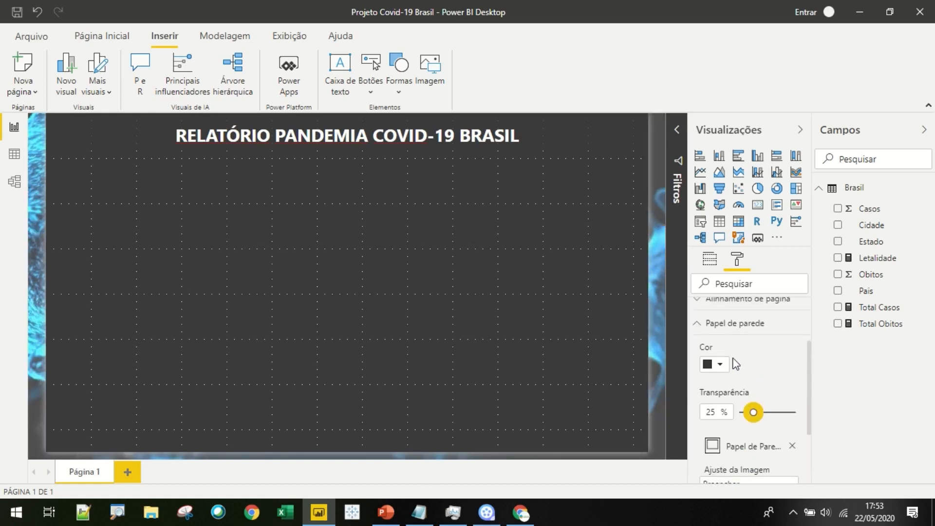
{"action": "left_click", "coordinate": [698, 327]}
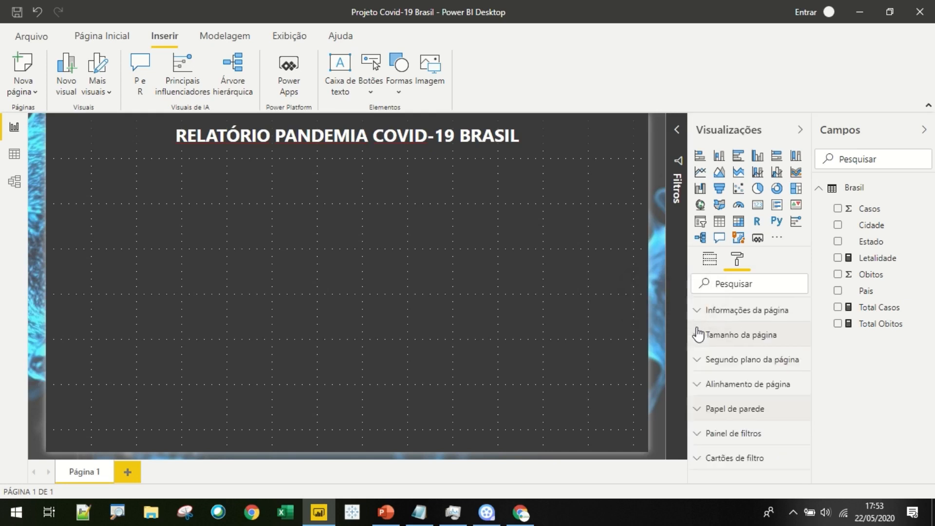
Step: Add the image Segundo Plano de Página.jpg as the report page's background
{"action": "left_click", "coordinate": [698, 362]}
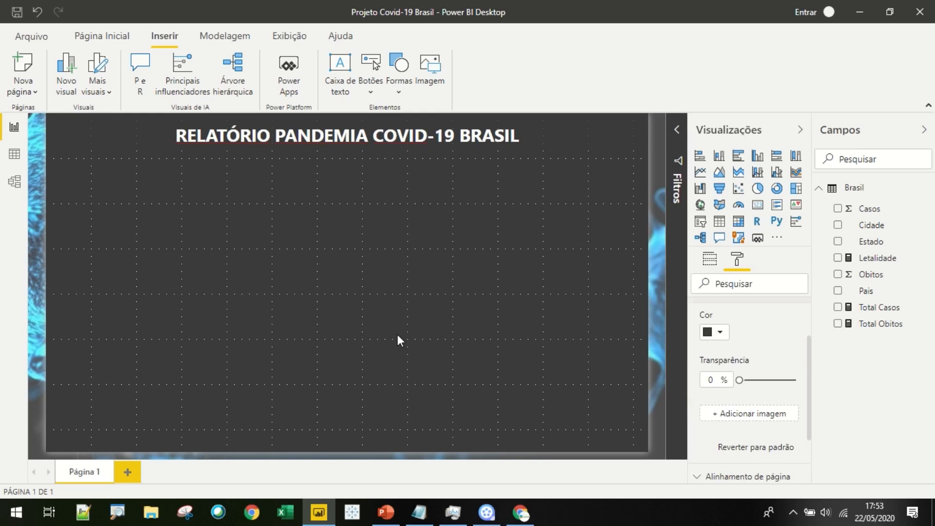
{"action": "left_click", "coordinate": [752, 418]}
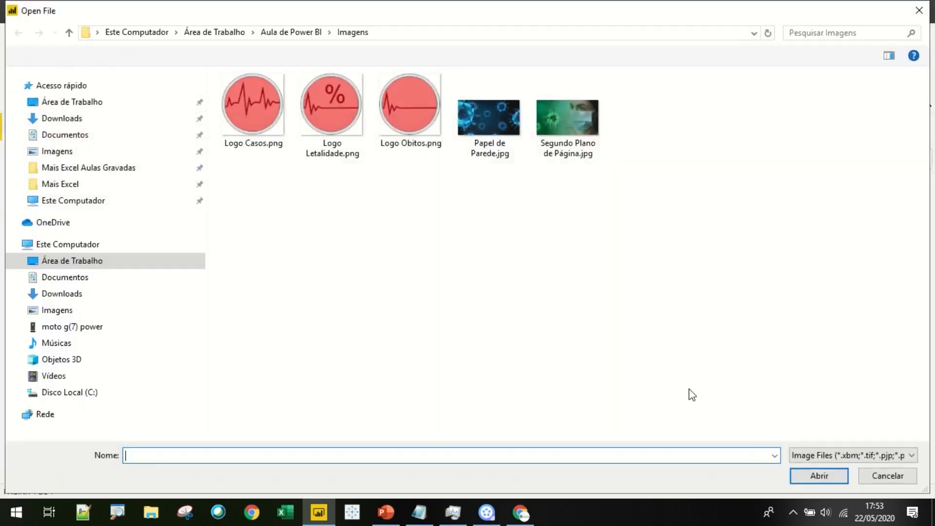
{"action": "left_click", "coordinate": [570, 142]}
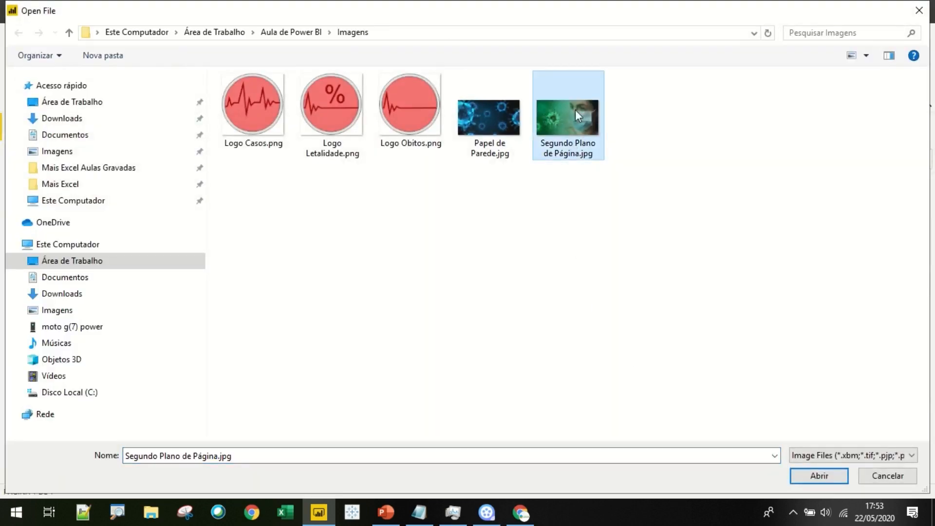
{"action": "left_click", "coordinate": [818, 476]}
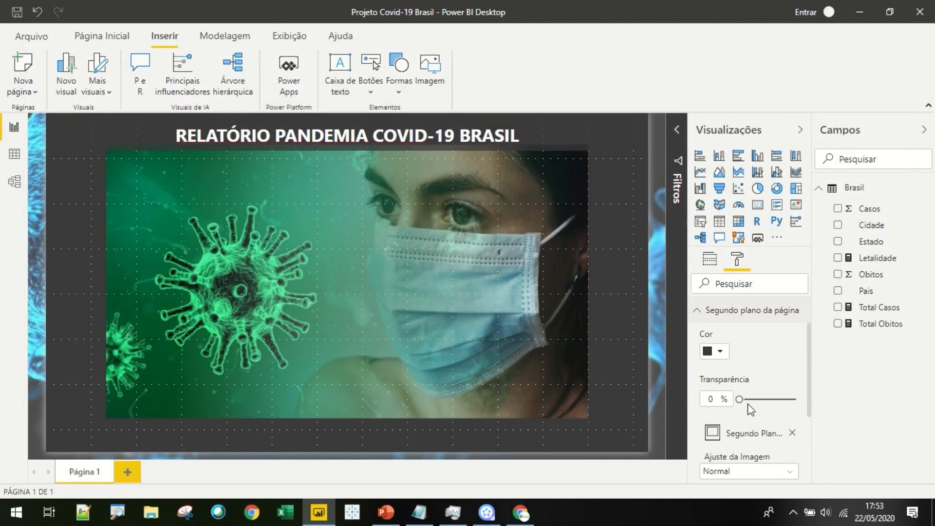
Step: Set the page background's transparency to 25% and its image fit to Preencher
{"action": "mouse_move", "coordinate": [740, 400]}
{"action": "left_mouse_down"}
{"action": "mouse_move", "coordinate": [834, 403]}
{"action": "mouse_move", "coordinate": [733, 404]}
{"action": "left_mouse_up"}
{"action": "double_click", "coordinate": [708, 399]}
{"action": "type", "text": "25"}
{"action": "key", "text": "Tab"}
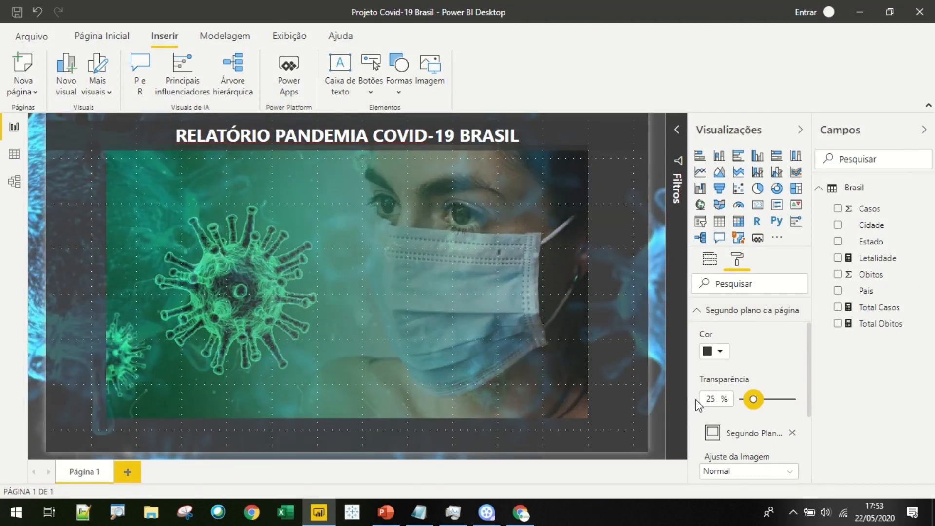
{"action": "scroll", "coordinate": [786, 417], "scroll_direction": "down", "scroll_amount": 3}
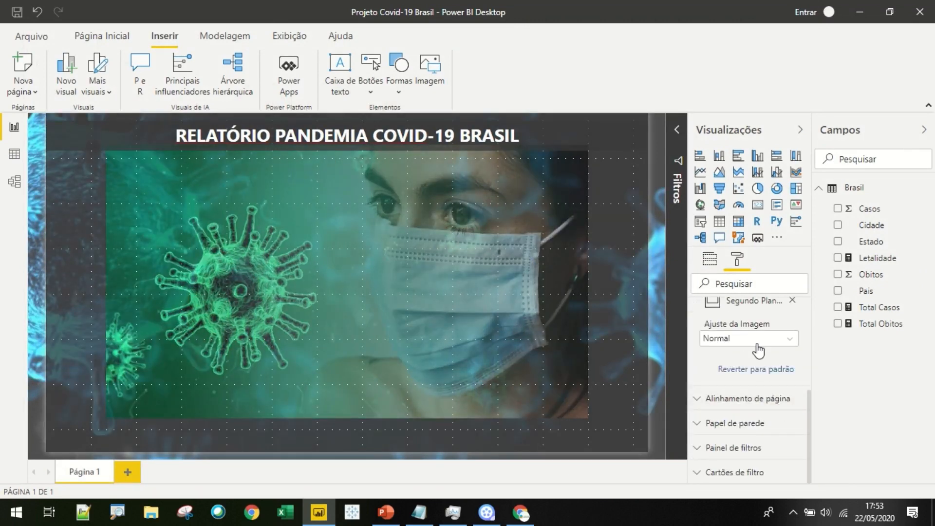
{"action": "left_click", "coordinate": [757, 350]}
{"action": "left_click", "coordinate": [743, 382]}
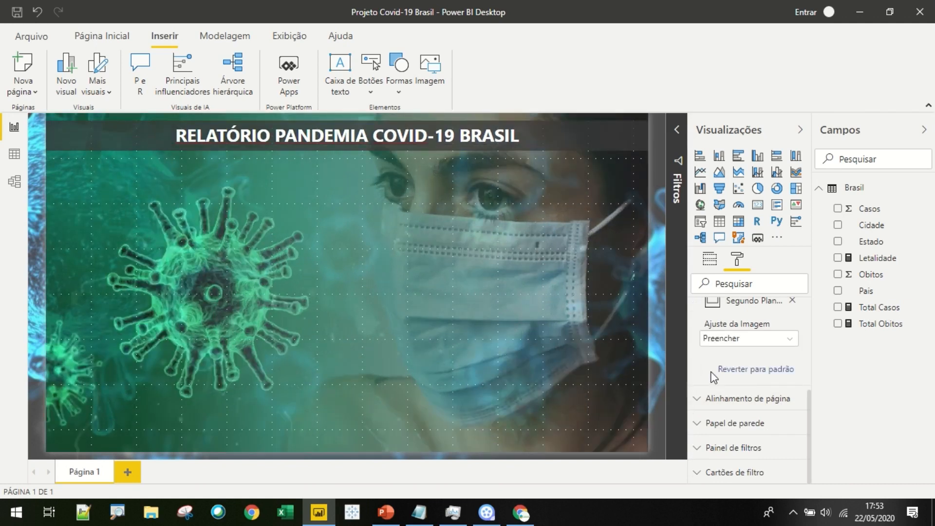
{"action": "scroll", "coordinate": [743, 405], "scroll_direction": "up", "scroll_amount": 2}
{"action": "scroll", "coordinate": [742, 419], "scroll_direction": "up", "scroll_amount": 1}
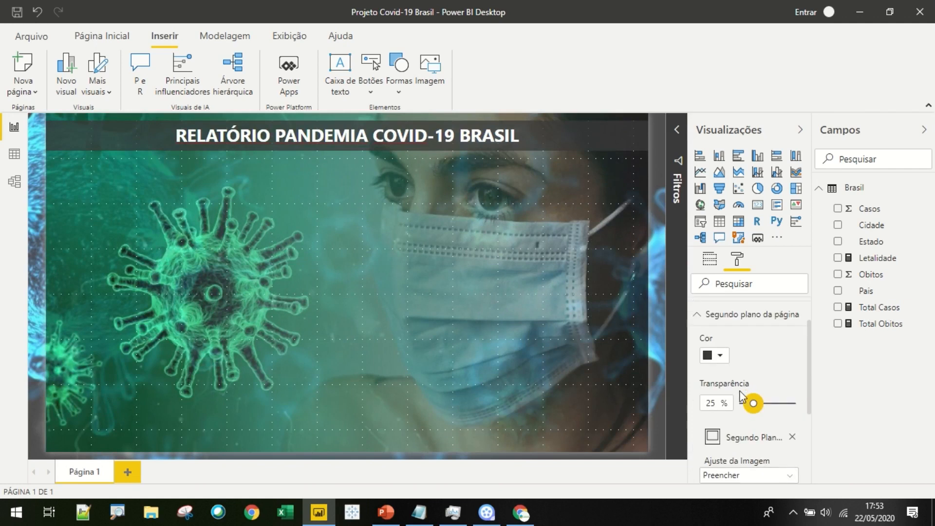